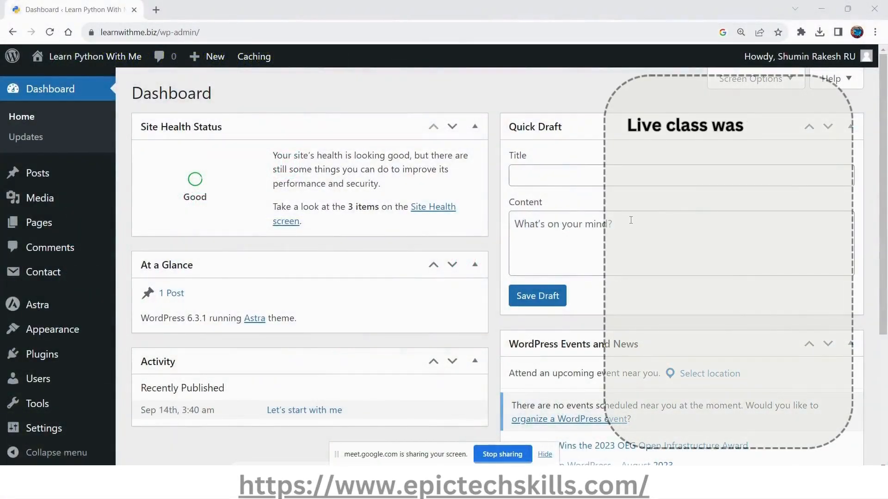
Open the list of all user accounts of the WordPress site.
left_click(215, 29)
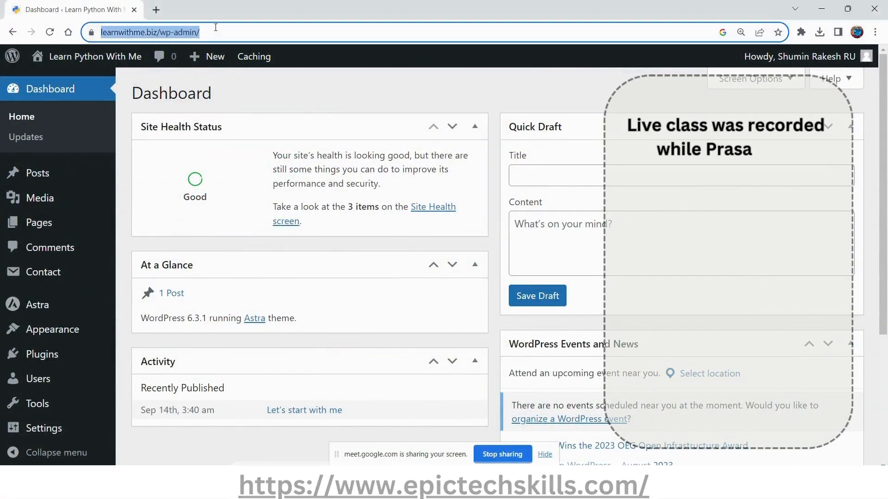
mouse_move(817, 63)
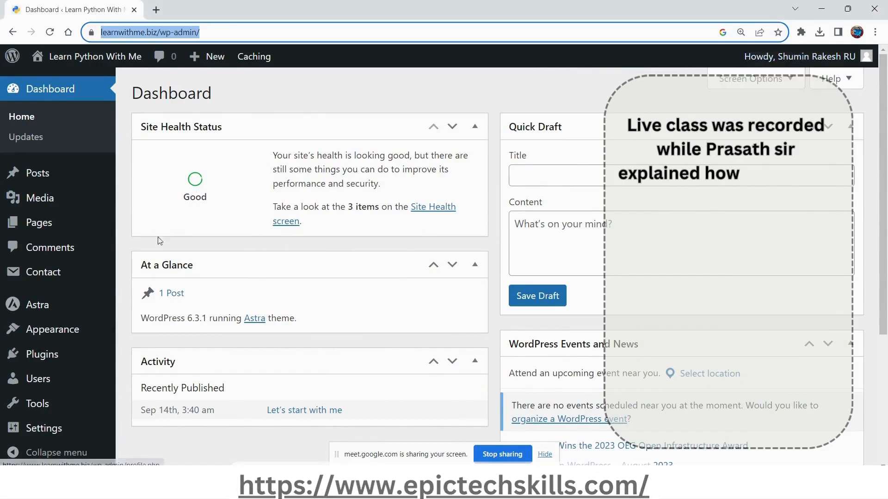
mouse_move(35, 383)
left_click(132, 383)
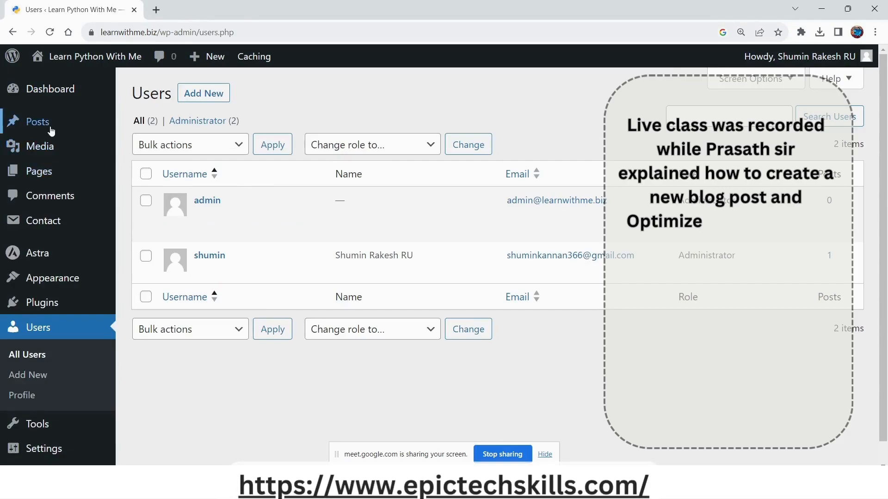
Open the list of all posts and view the published post "Let's start with me" on the site.
mouse_move(25, 127)
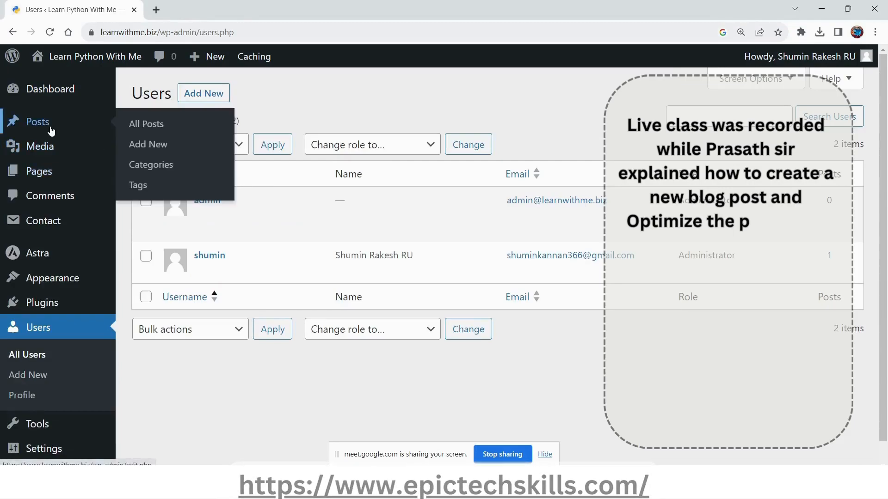
left_click(143, 129)
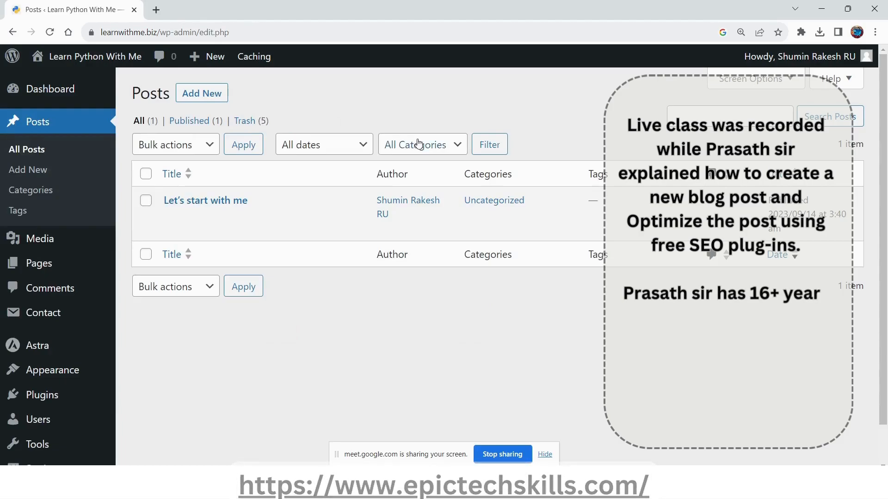
mouse_move(266, 195)
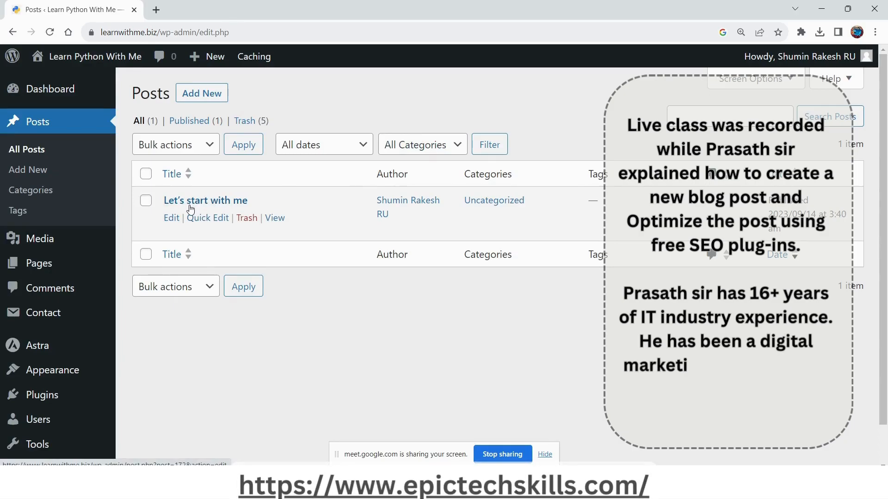
left_click(276, 219)
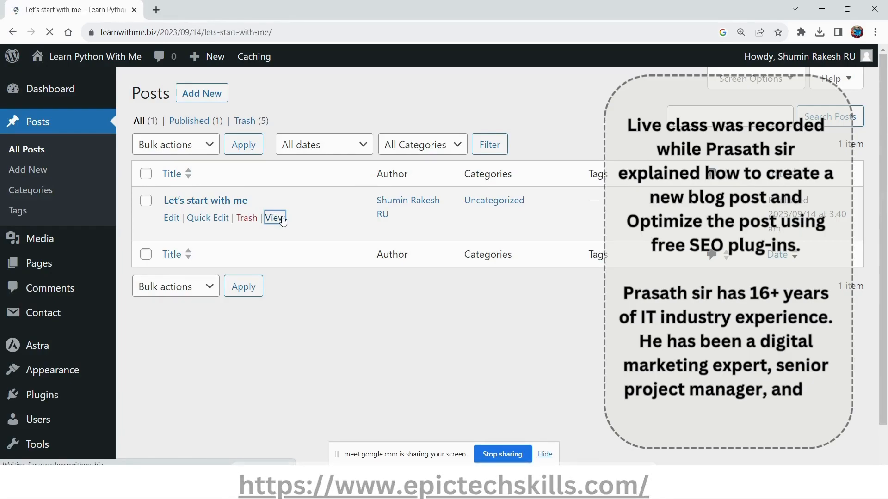
scroll(283, 222, "down", 3)
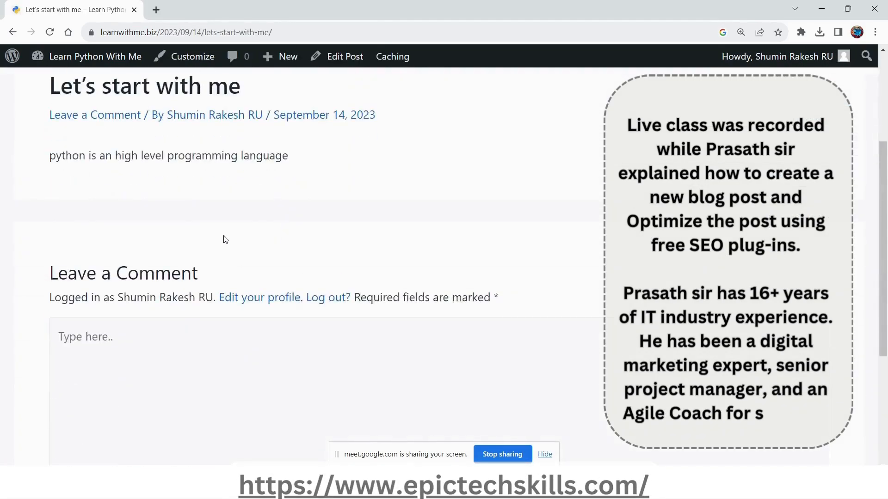
scroll(225, 240, "up", 2)
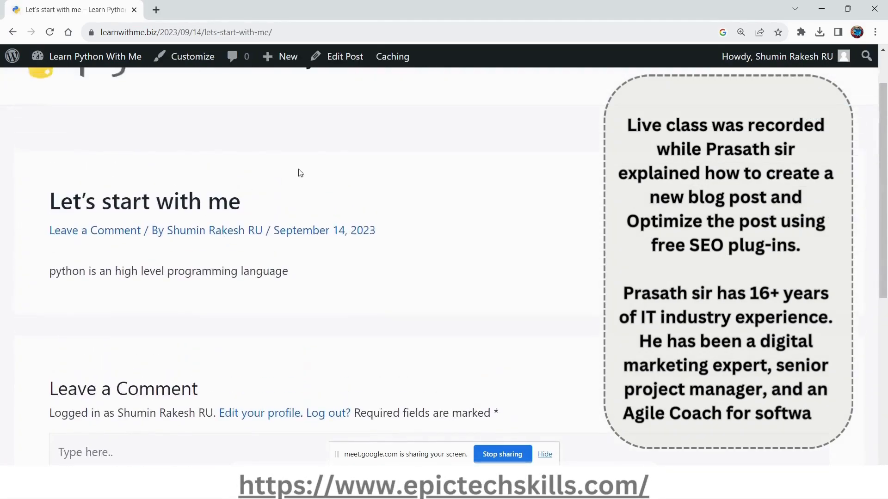
Return to the WordPress admin area and start a new post.
left_click(12, 56)
mouse_move(18, 124)
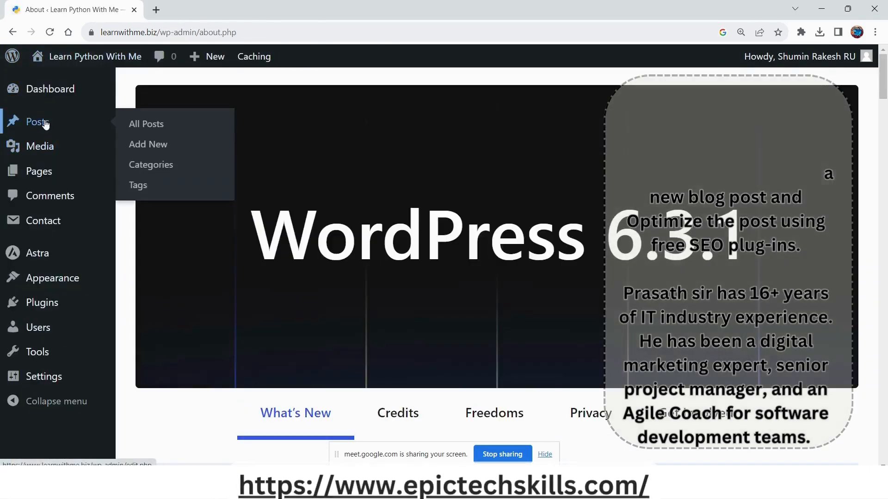
left_click(153, 147)
Switch to Bard and enter the prompt: act as an SEO expert, write a blogpost on "Introduction to Freelancing".
key("alt+Tab")
key("alt+Tab")
key("alt+Tab")
key("alt+Tab")
key("alt+Tab")
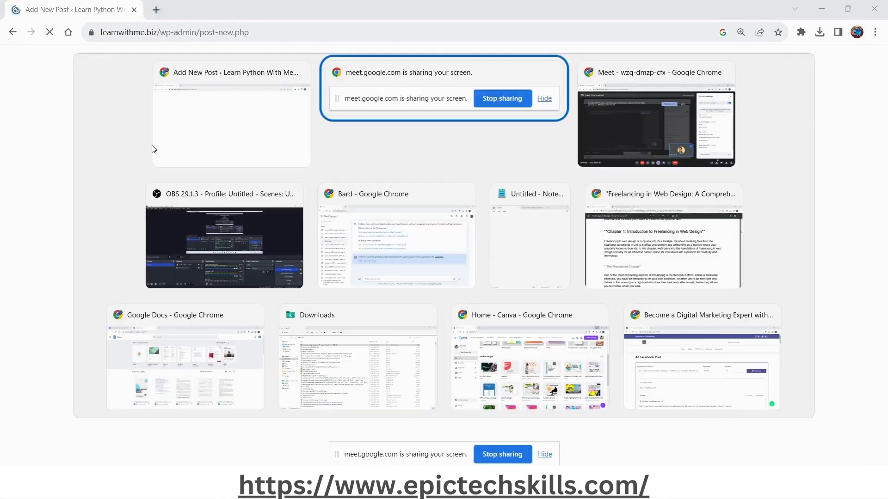
key("alt+Tab")
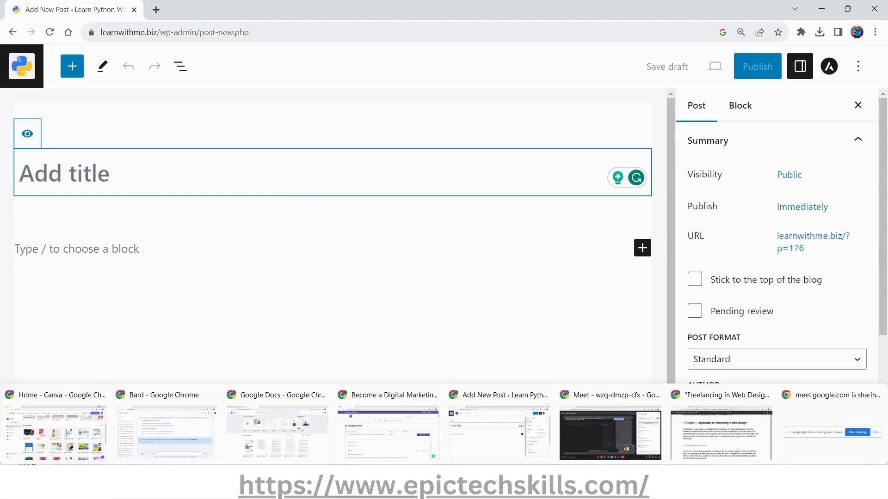
left_click(190, 433)
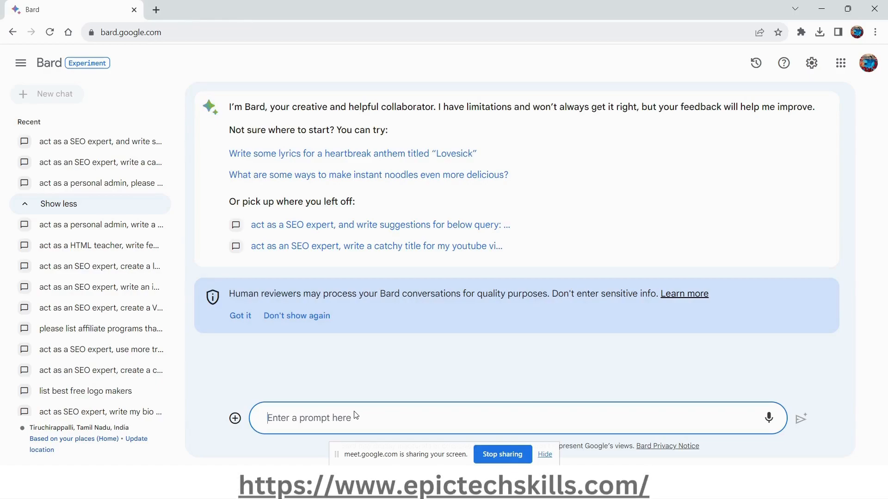
type("act as")
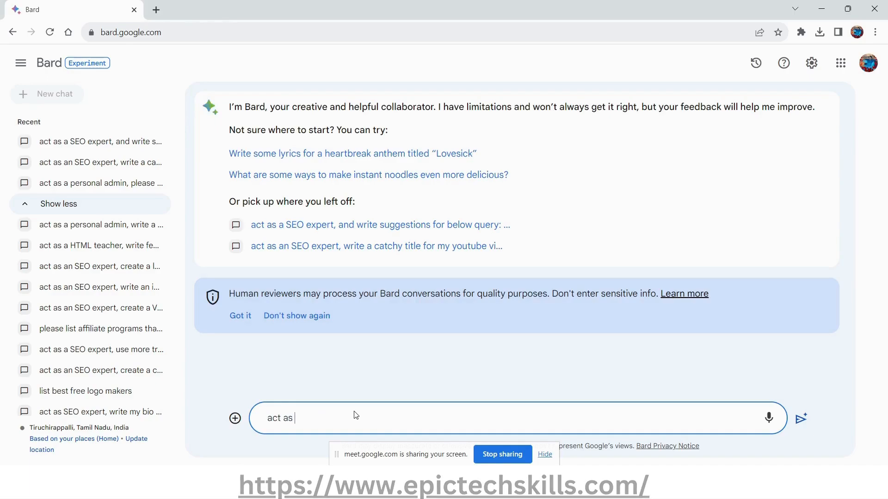
type(" an SEO expe")
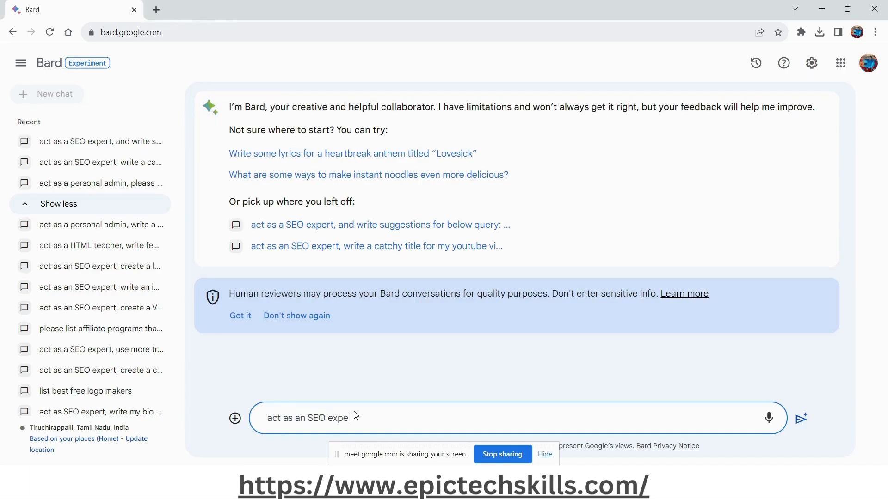
type("rt, write")
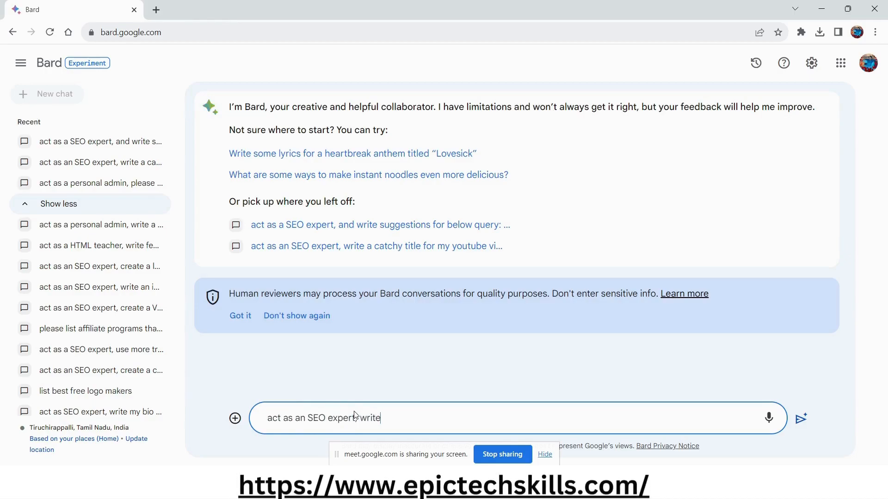
type(" a blogpost o")
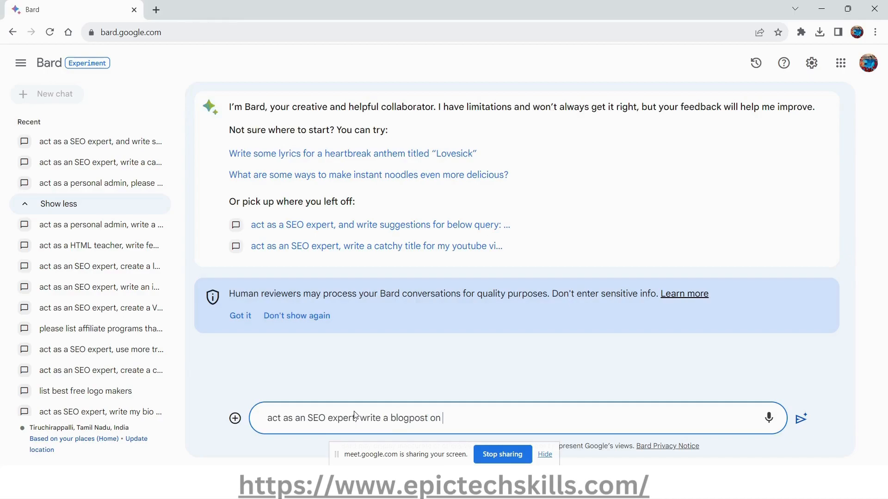
type("n")
type("Introduction to Freelancing")
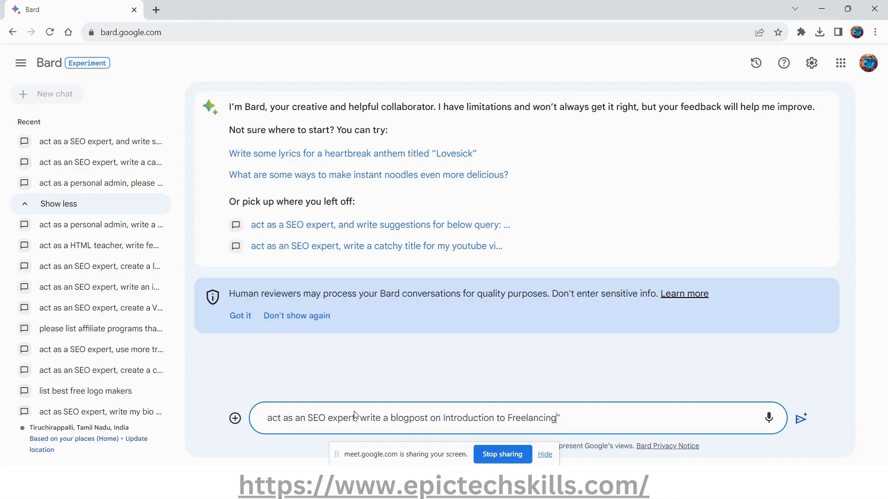
type("\"")
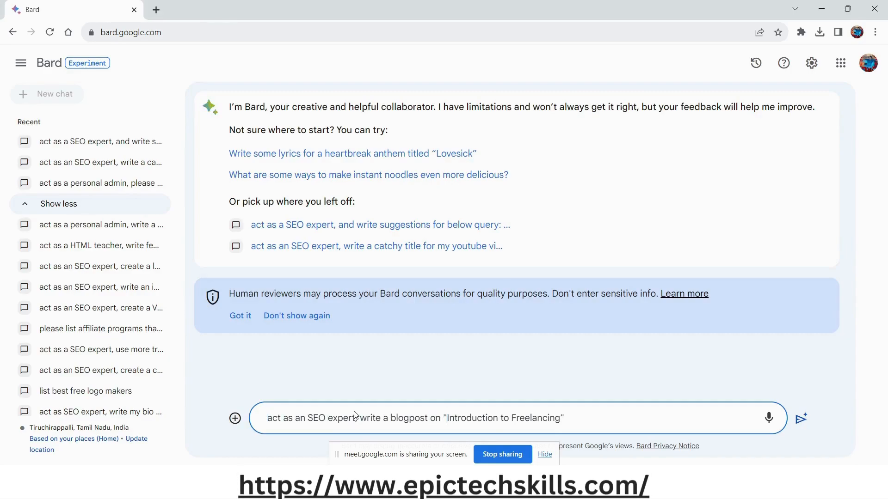
Replace the comma after "expert" in the prompt with "and".
left_click(355, 415)
key("BackSpace")
key("BackSpace")
type("and")
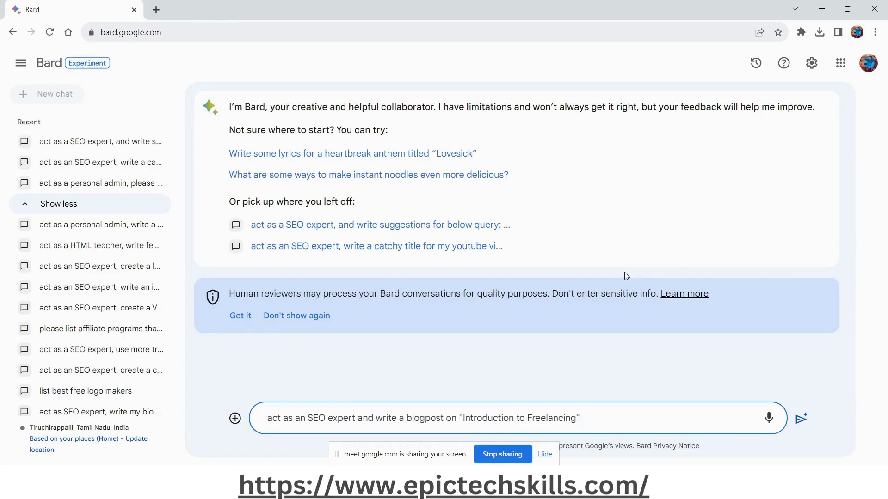
key("ctrl+l")
key("ctrl+c")
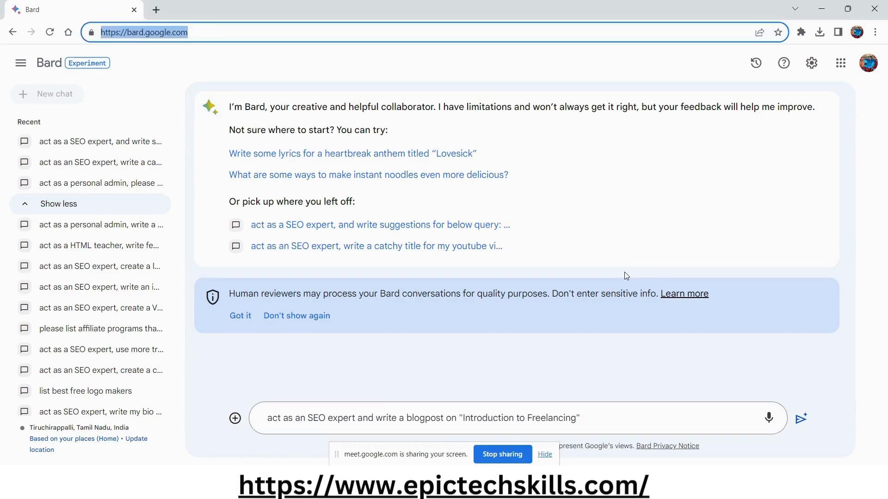
key("BackSpace")
key("alt+Tab")
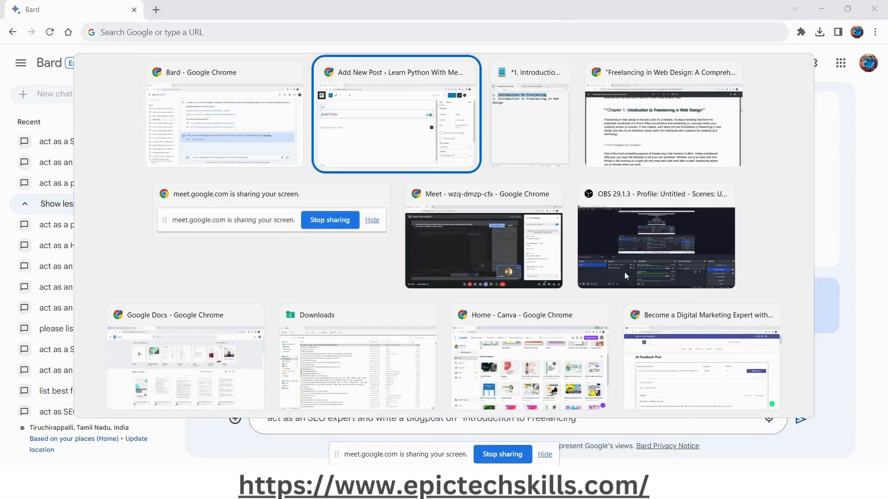
key("alt+Tab")
key("alt+Tab")
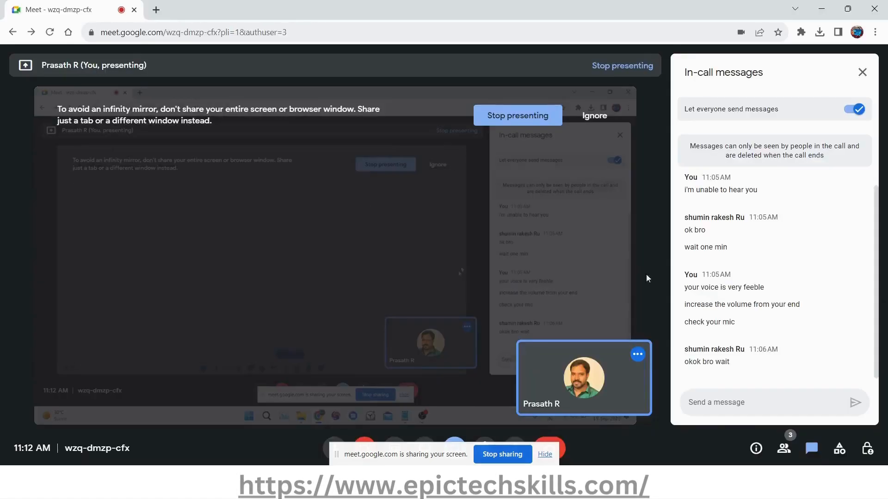
left_click(751, 412)
key("ctrl+v")
key("Return")
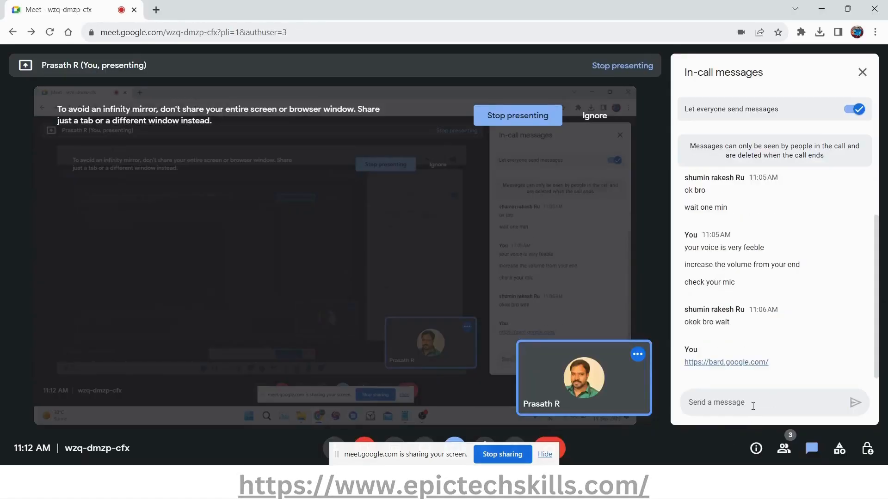
key("alt+Tab")
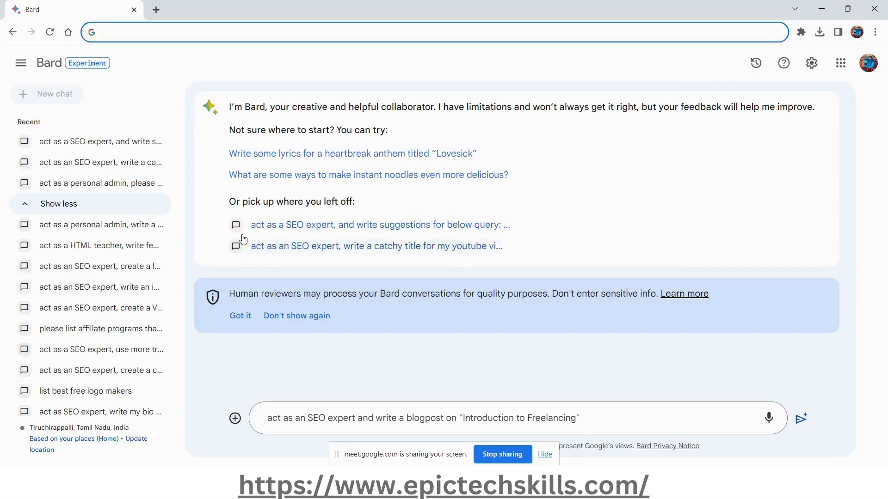
key("Escape")
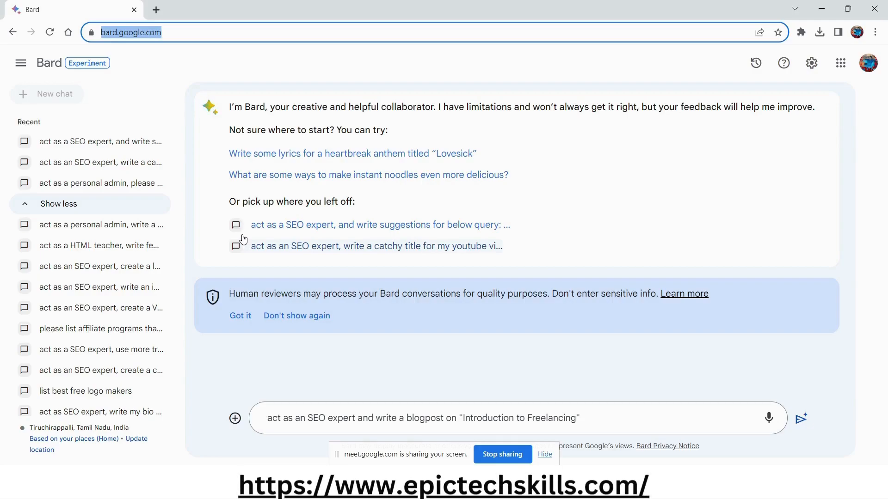
Copy the whole Bard prompt, send it as a message in the Google Meet chat, and return to Bard.
triple_click(610, 422)
key("ctrl+c")
key("alt+Tab")
left_click(714, 400)
key("ctrl+v")
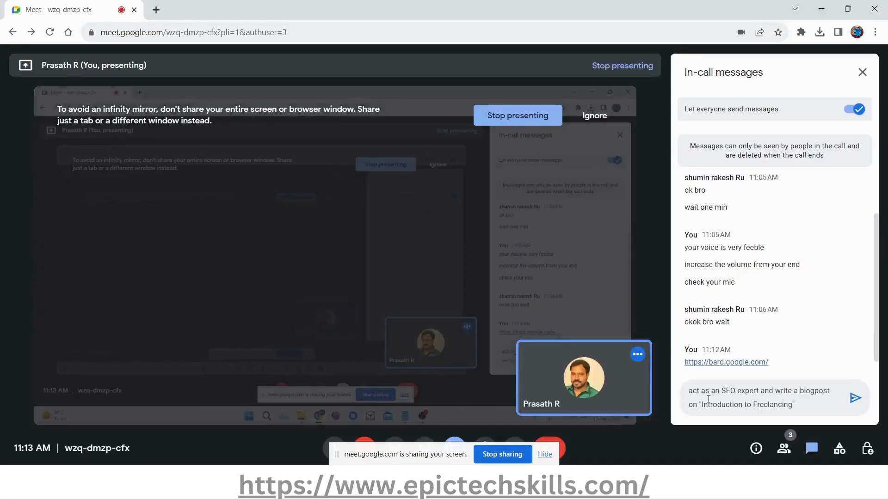
key("ctrl+Home")
key("ctrl+End")
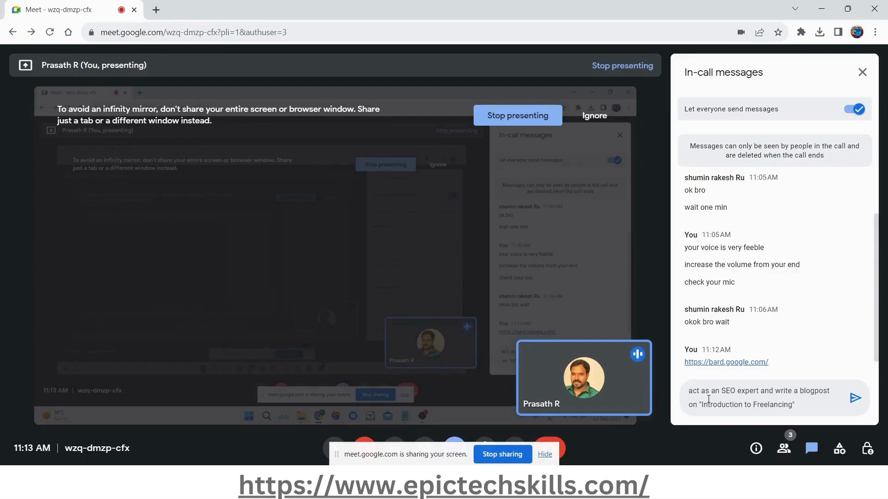
key("Return")
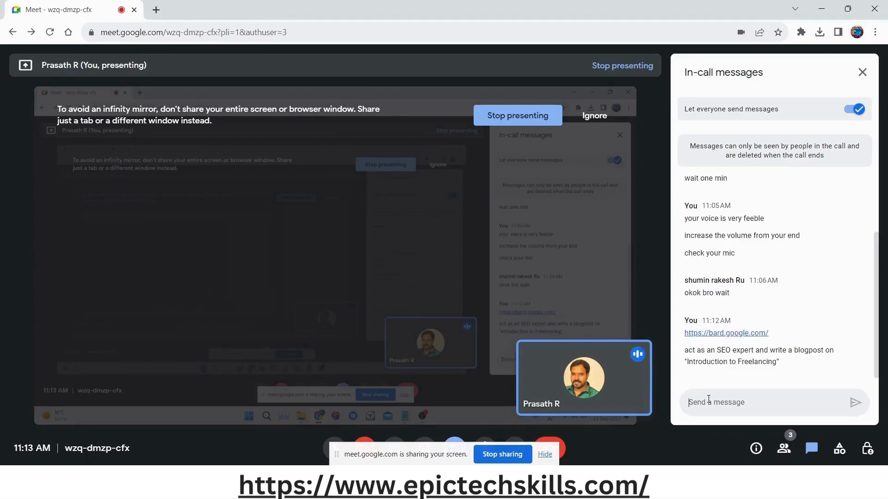
key("alt+Tab")
left_click(170, 31)
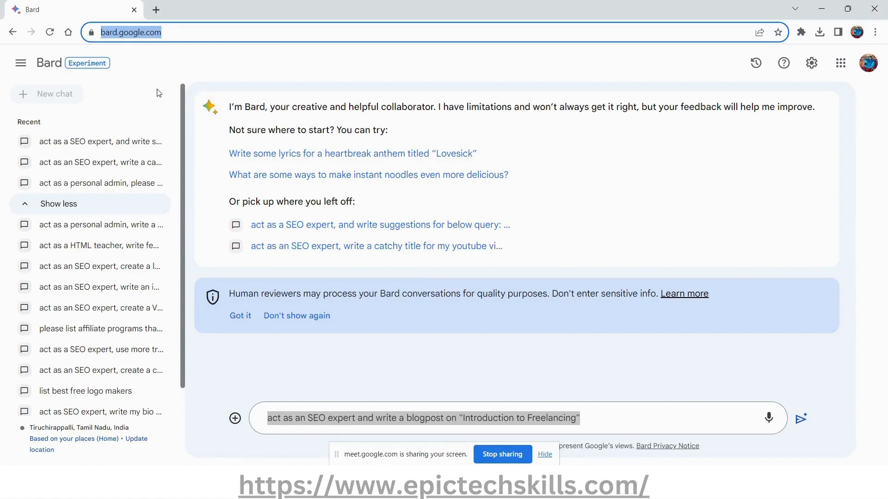
left_click(127, 69)
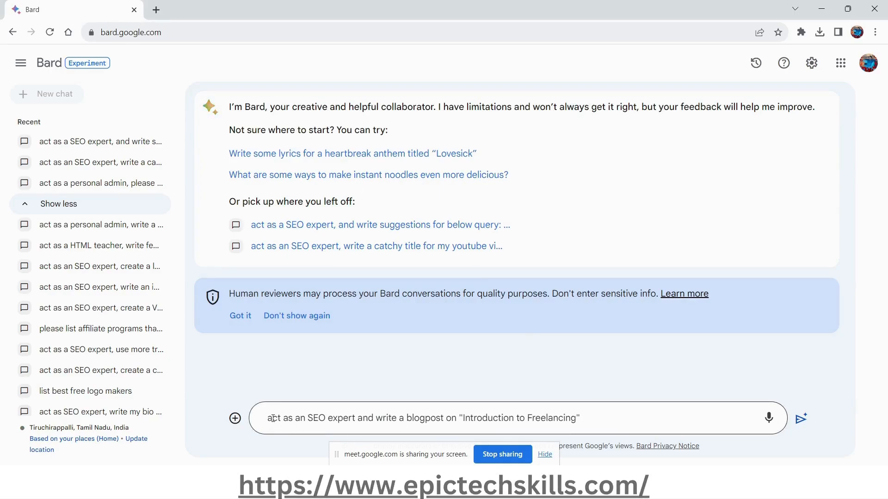
double_click(320, 419)
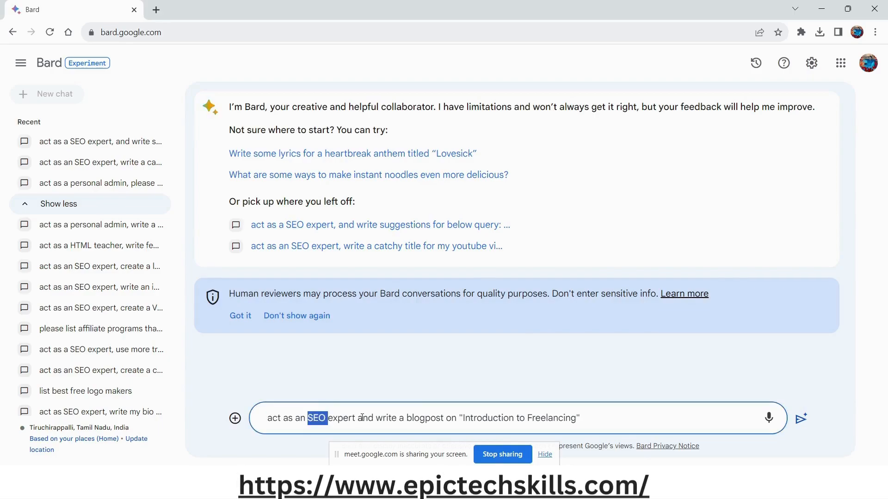
double_click(345, 419)
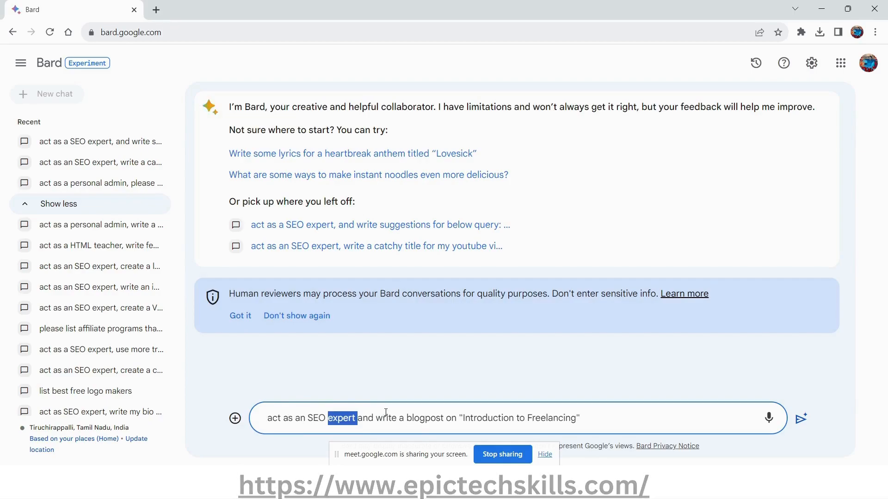
Extend the prompt after "Introduction to Freelancing" with: that would be easy to understand by students in microblog style.
left_click(606, 413)
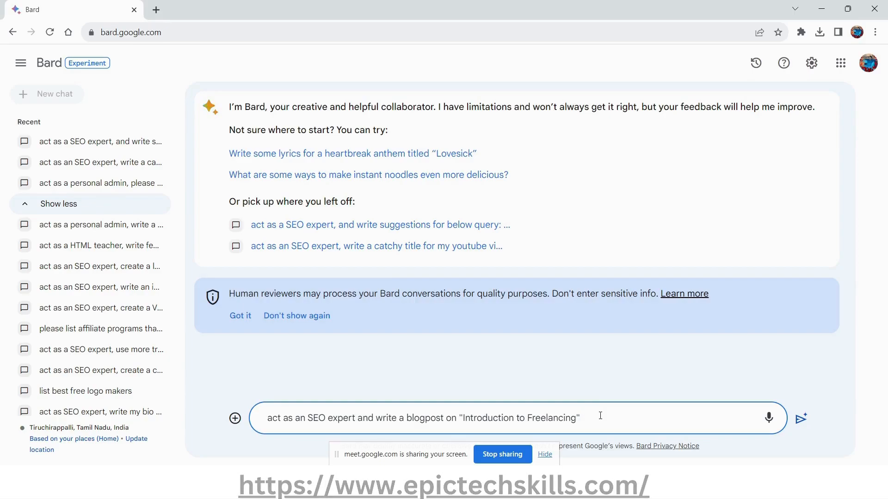
type("hat would be")
type("easy")
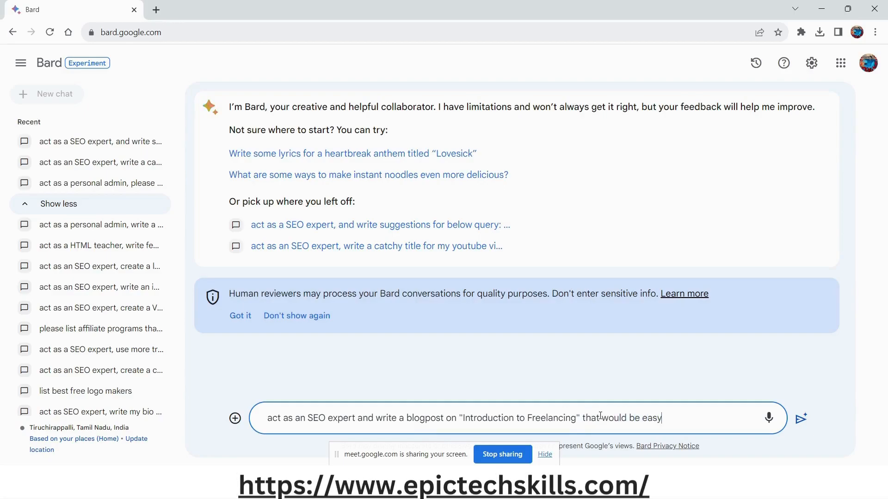
type(" to understand by students")
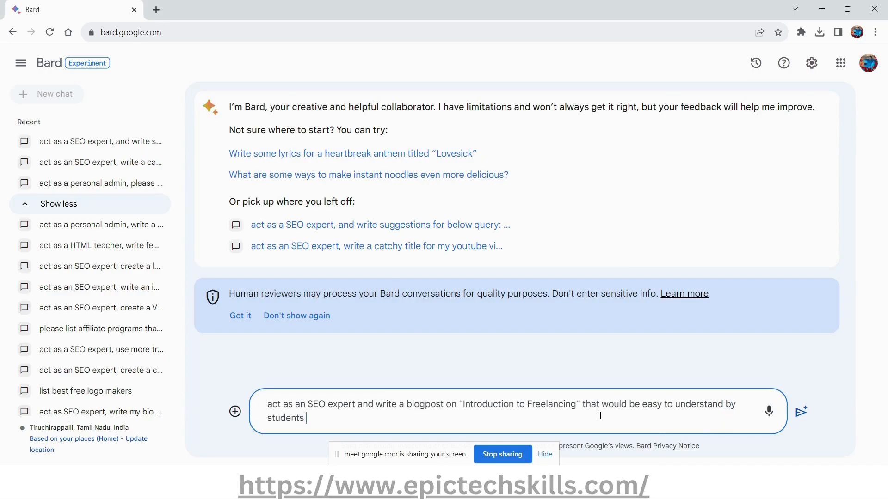
type(" in ")
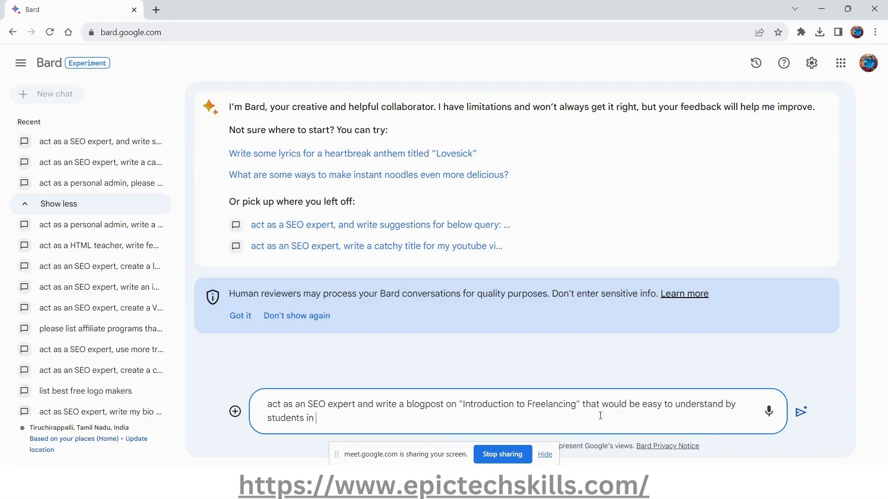
type("microblog sty")
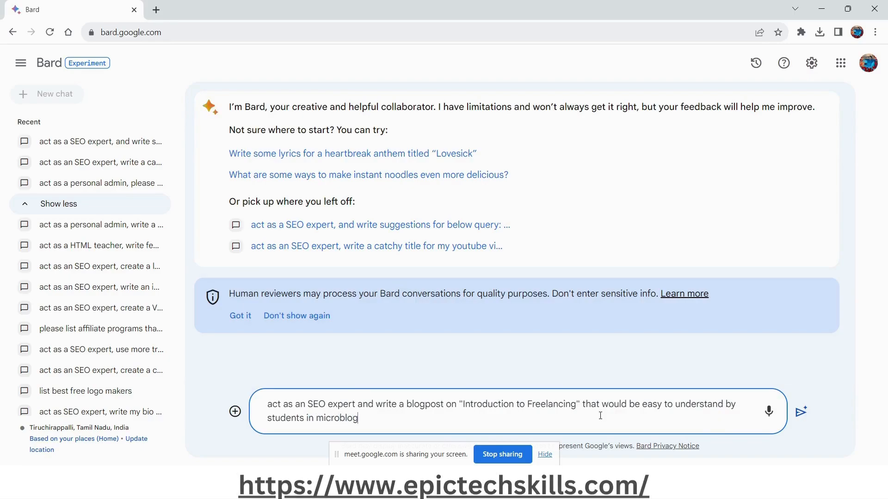
type("le")
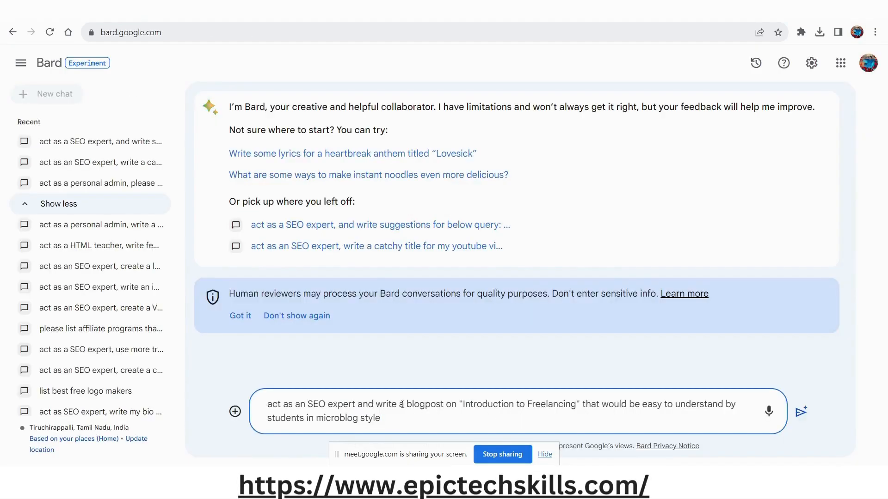
Check the wording of the completed blogpost prompt and submit it to Bard.
left_click_drag(401, 405, 485, 404)
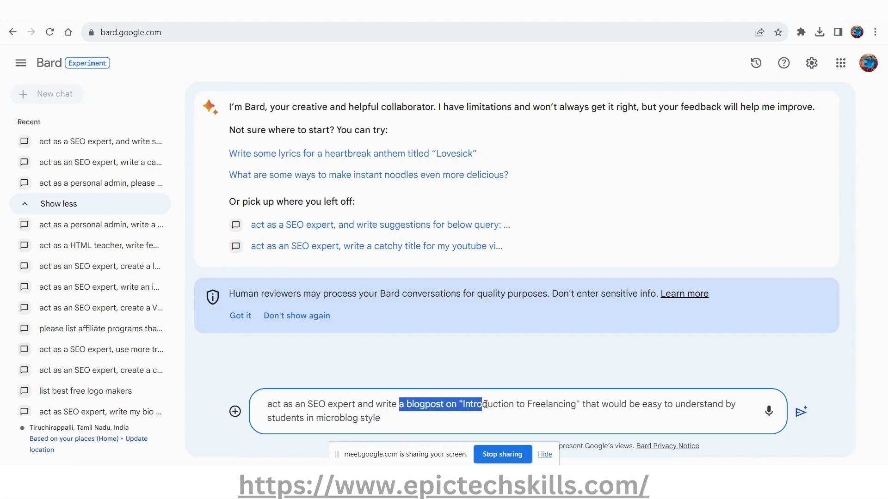
double_click(543, 404)
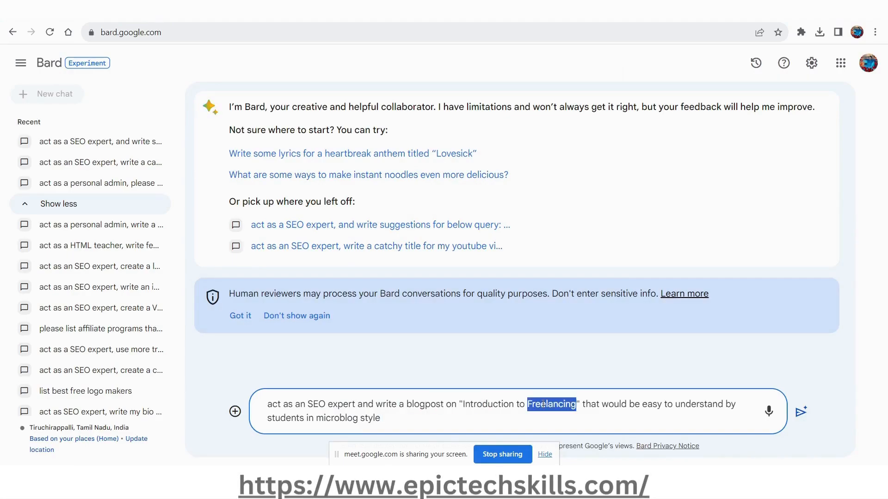
double_click(481, 404)
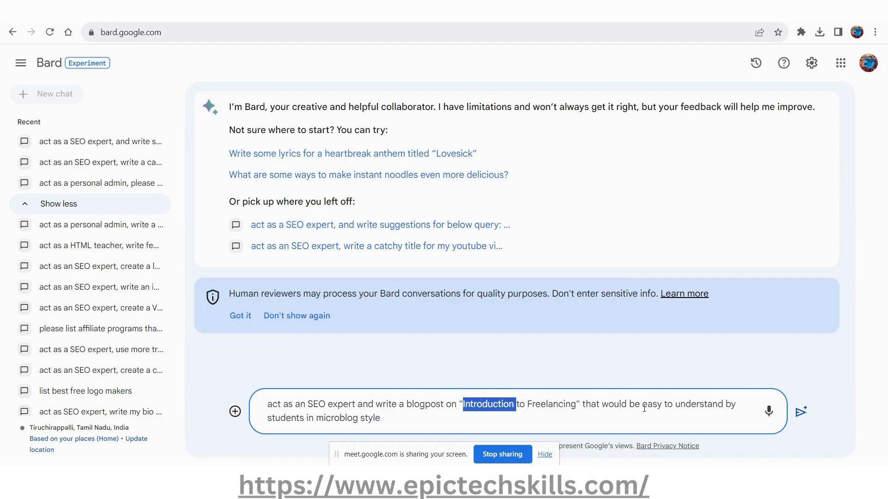
left_click(417, 423)
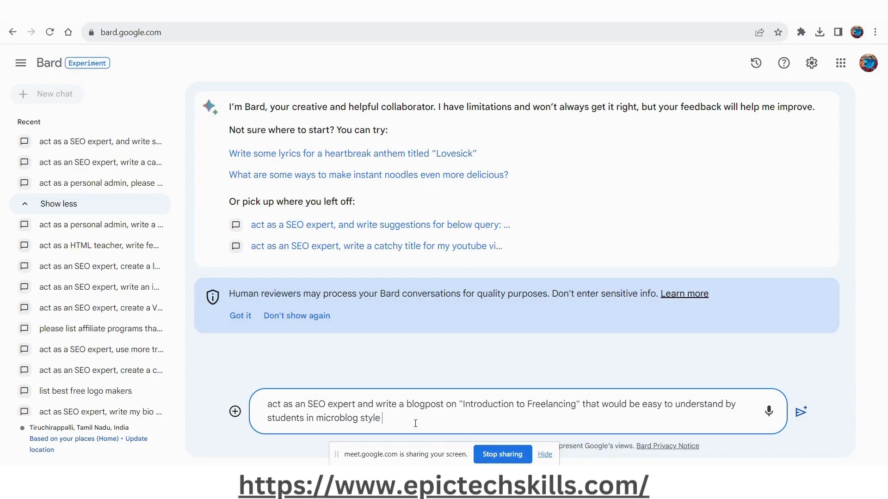
left_click(801, 411)
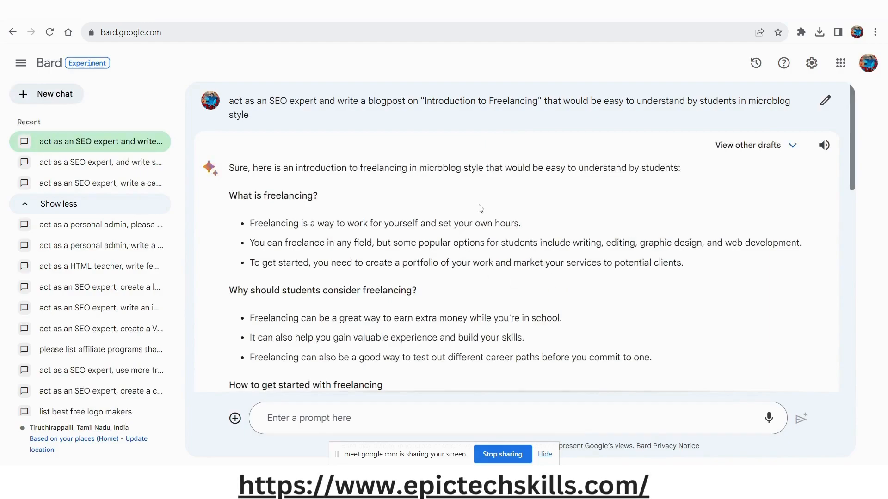
Copy Bard's article from "What is freelancing?" through the Conclusion paragraph and paste it into the body of the WordPress post.
scroll(480, 205, "down", 6)
scroll(480, 205, "down", 5)
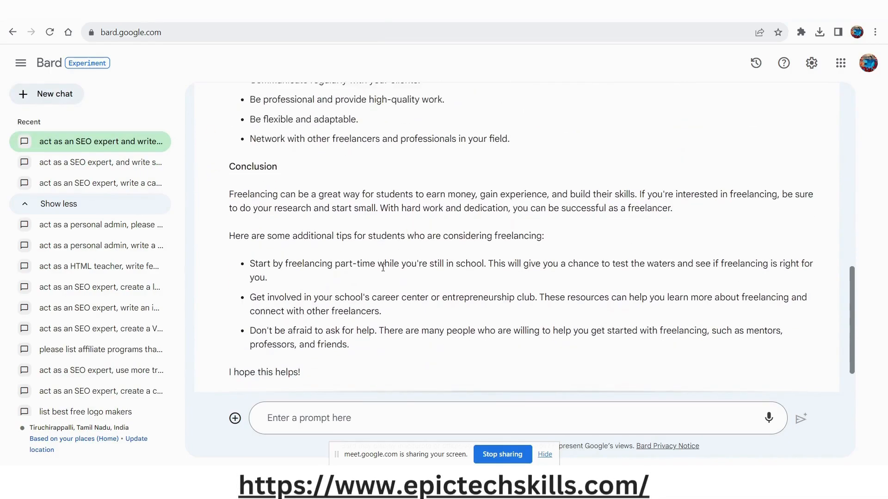
triple_click(563, 202)
scroll(563, 202, "up", 12)
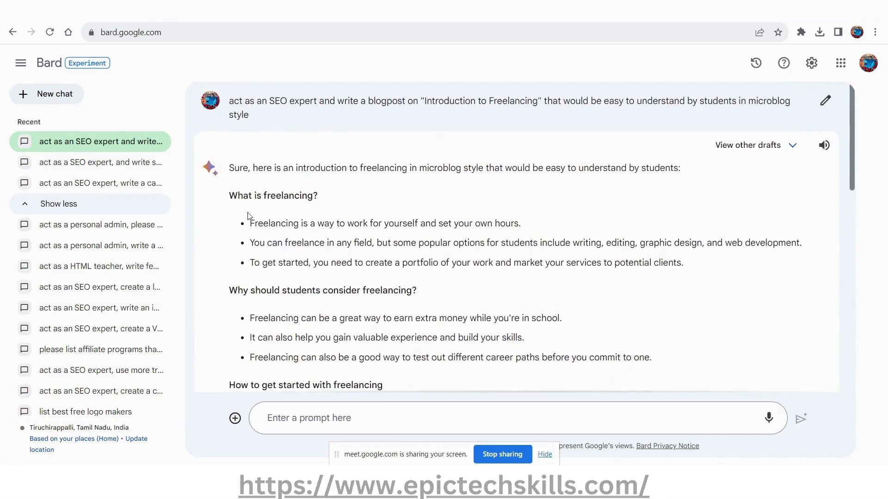
left_click_drag(230, 195, 384, 388)
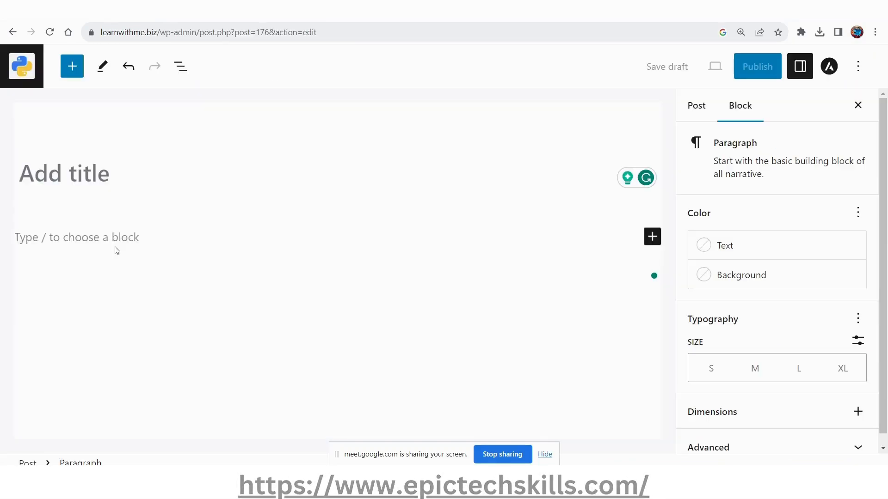
key("ctrl+v")
Review the pasted article in the WordPress editor, from the opening section to the tips for successful freelancing.
scroll(365, 328, "up", 8)
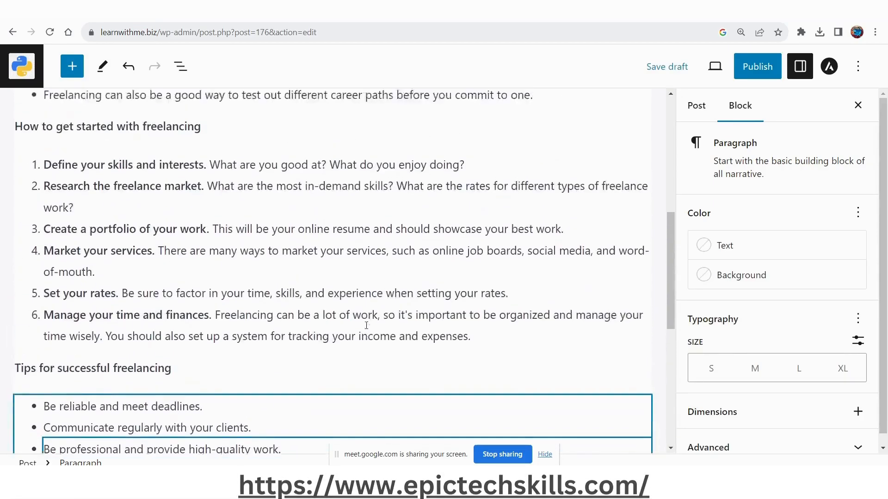
scroll(366, 326, "up", 10)
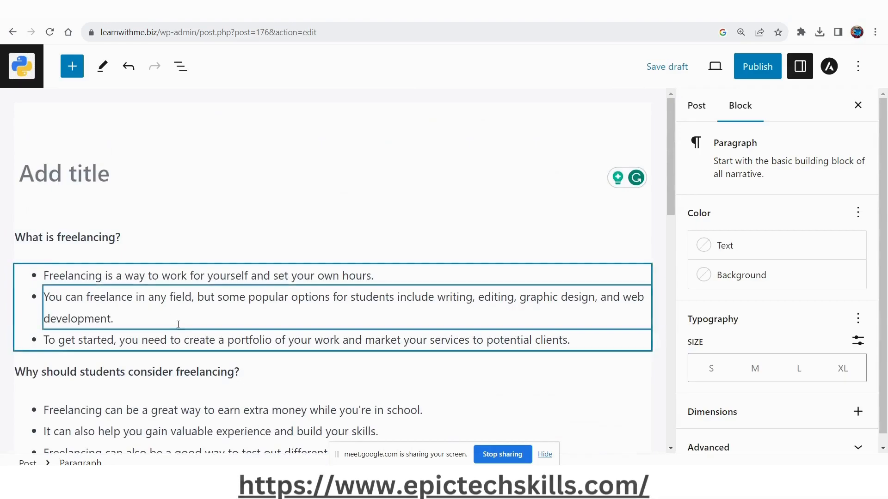
scroll(181, 327, "down", 2)
scroll(182, 327, "down", 3)
scroll(181, 327, "down", 1)
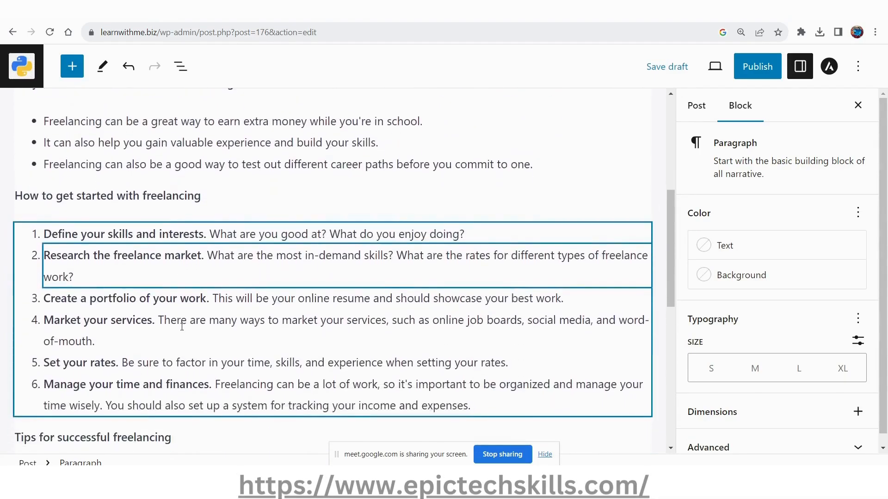
scroll(134, 278, "down", 6)
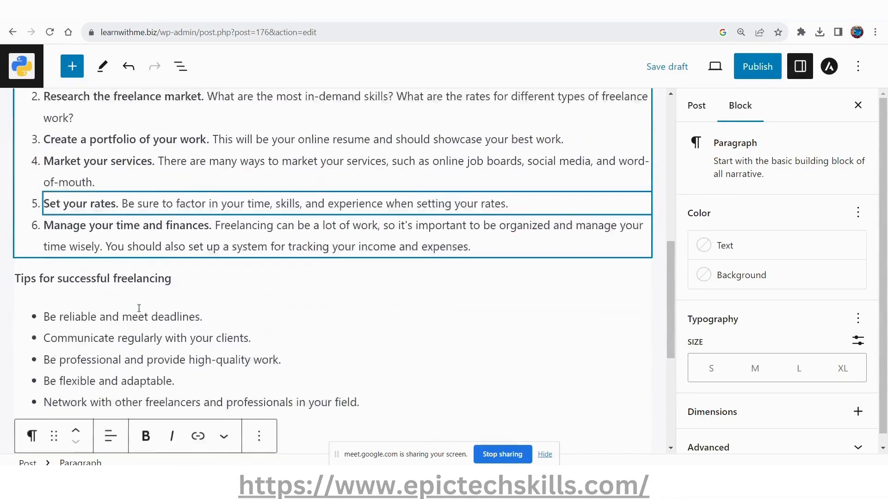
scroll(139, 310, "up", 12)
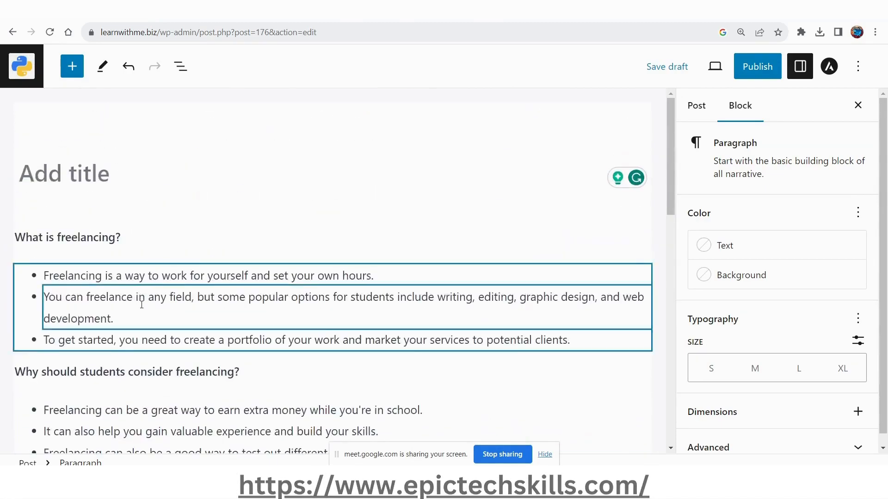
Switch back to Bard and reuse the previous prompt's opening, "act as an SEO expert and write a", as the start of a new prompt.
left_click(122, 166)
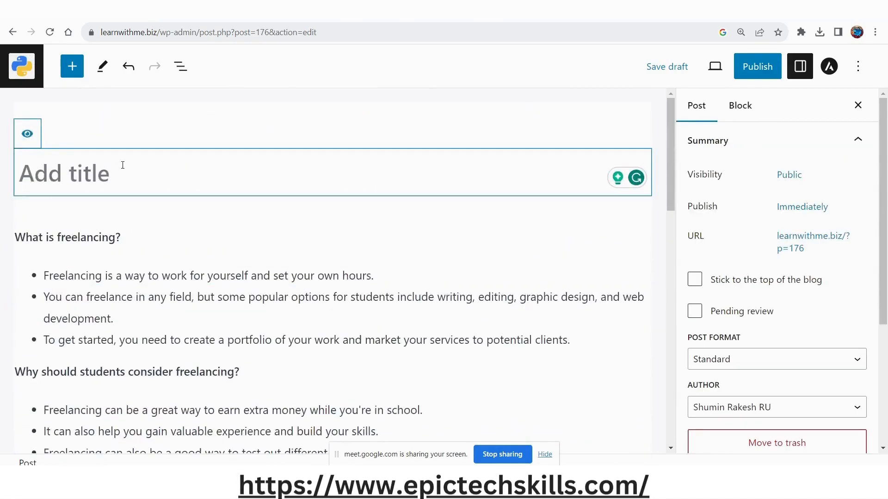
key("ctrl+Tab")
left_click(345, 419)
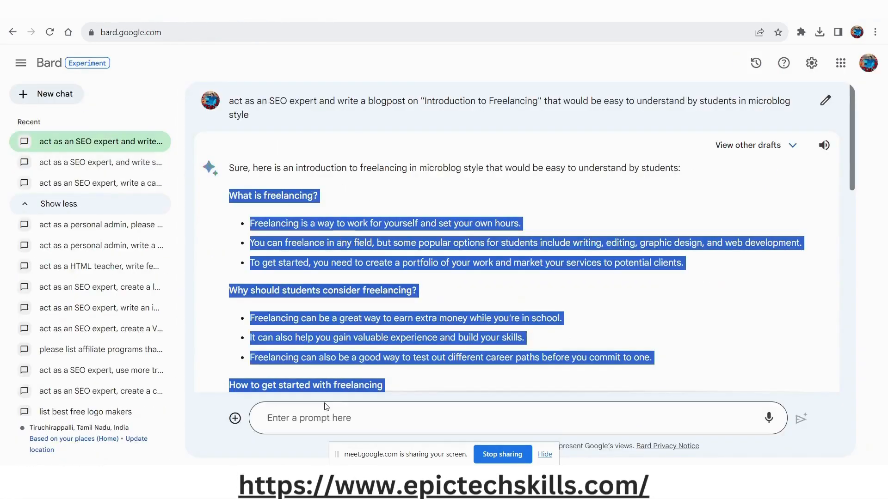
left_click_drag(230, 101, 367, 101)
key("ctrl+c")
left_click(303, 415)
key("ctrl+v")
Complete the new prompt with "catchy highly SEO optimized title for above post" and submit it.
type("catchy ")
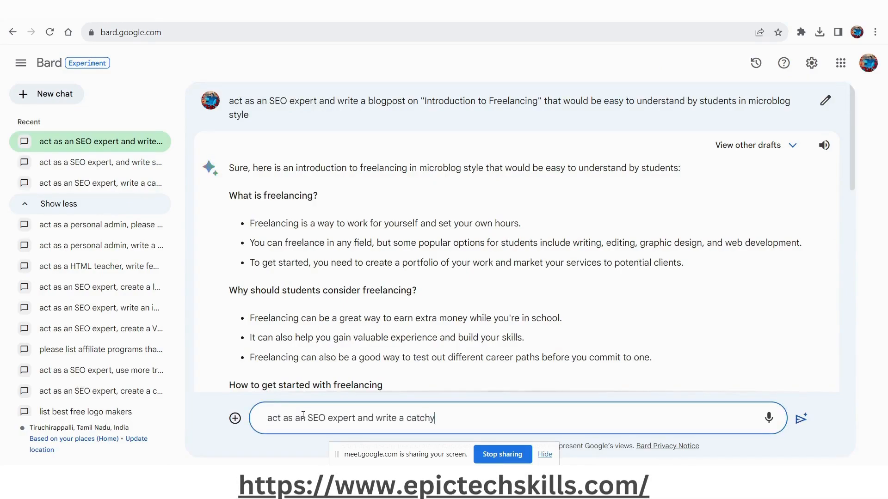
type("high")
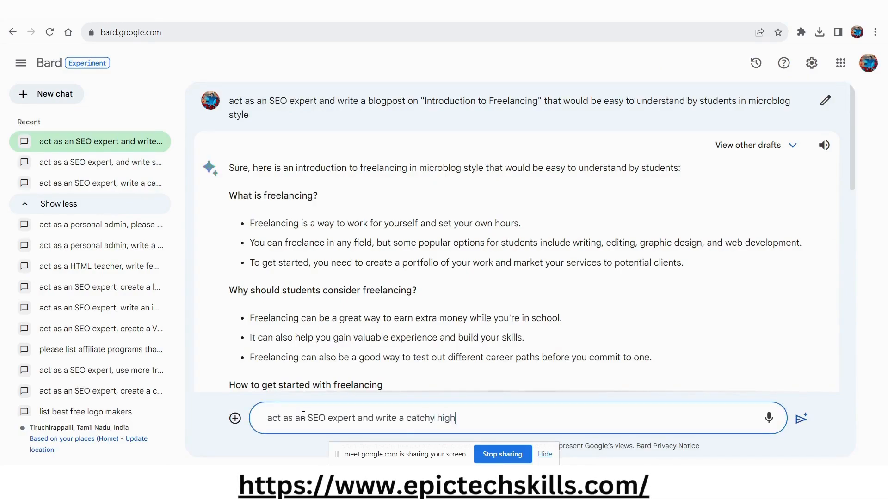
type("ly SEO op")
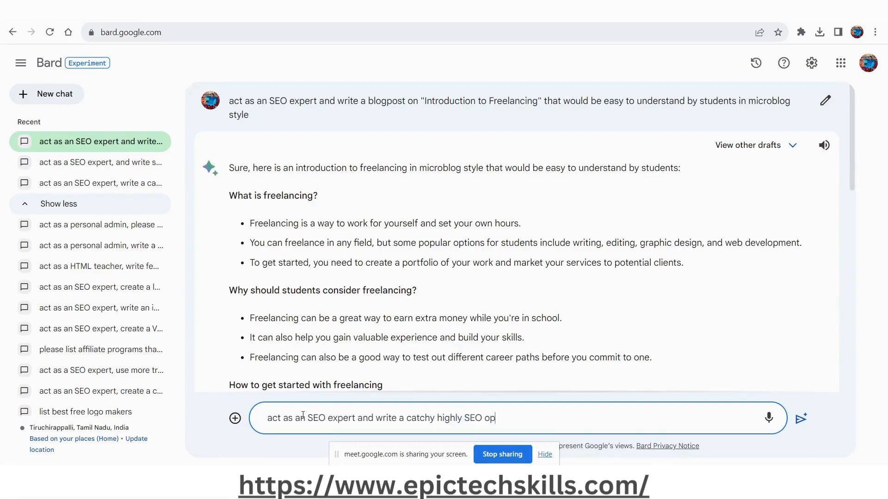
type("timize")
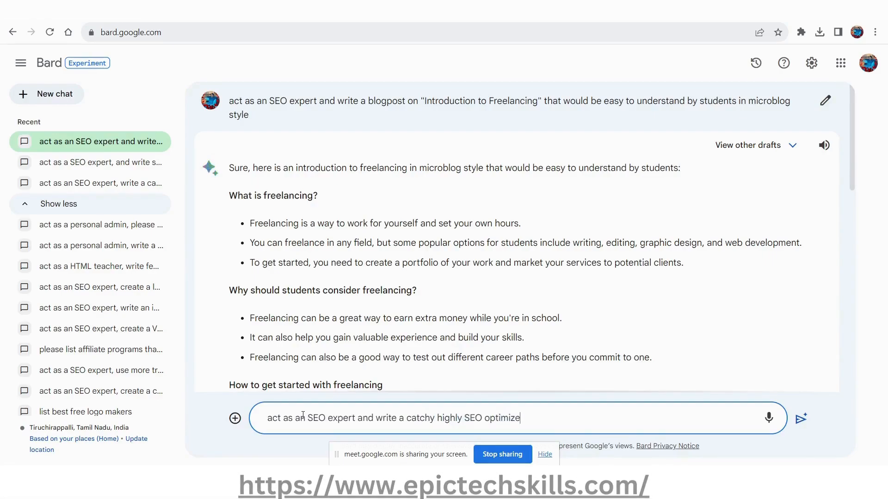
type("d title for my b")
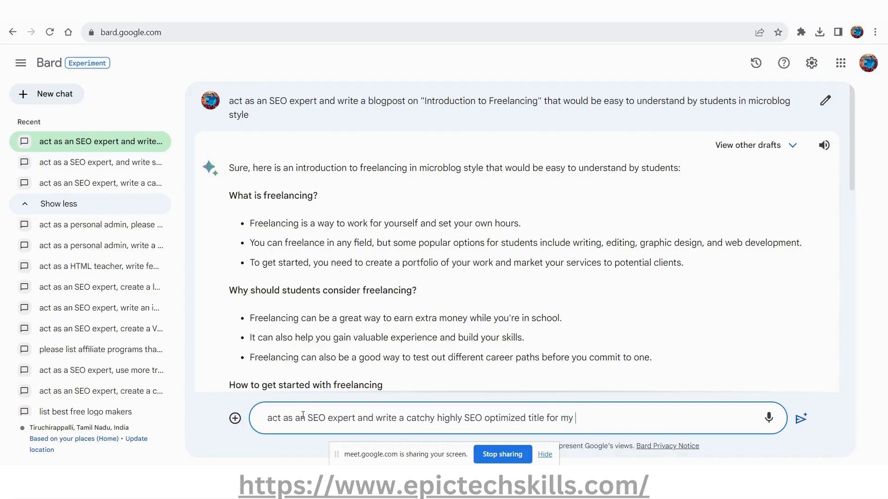
key("shift+Left")
key("shift+Left")
key("shift+Left")
key("shift+Left")
type("above post")
left_click(801, 419)
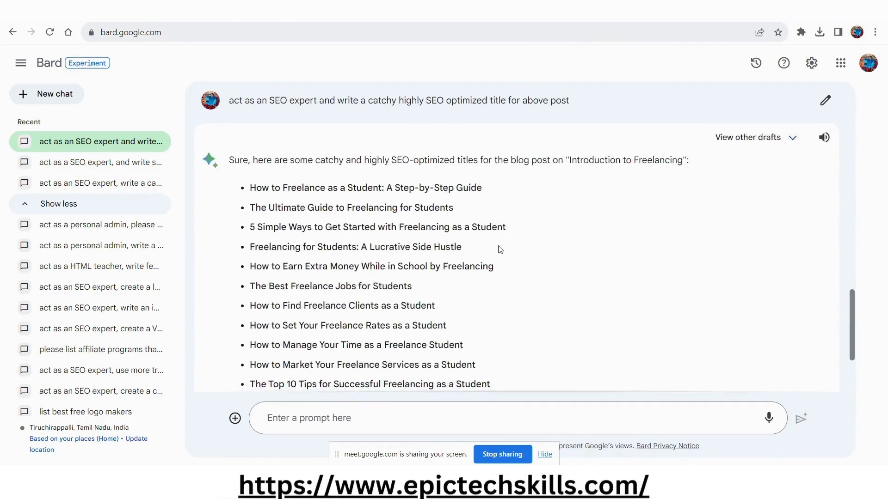
Look over Bard's title suggestions, return to the WordPress post, and read through its sections, highlighting "students" in the second heading.
scroll(501, 250, "down", 1)
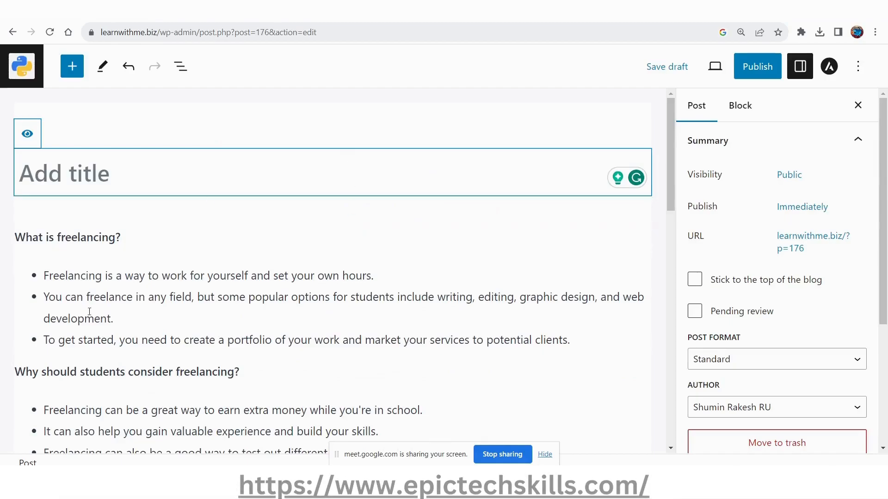
scroll(125, 357, "down", 1)
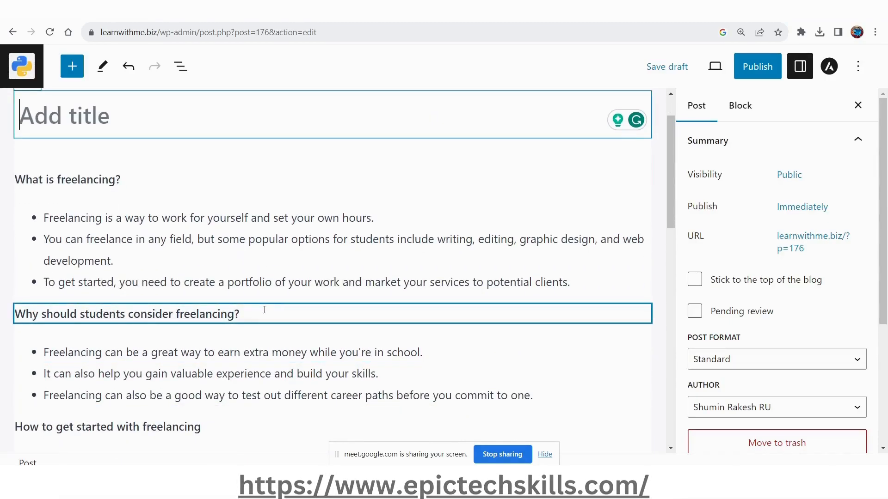
scroll(263, 309, "down", 1)
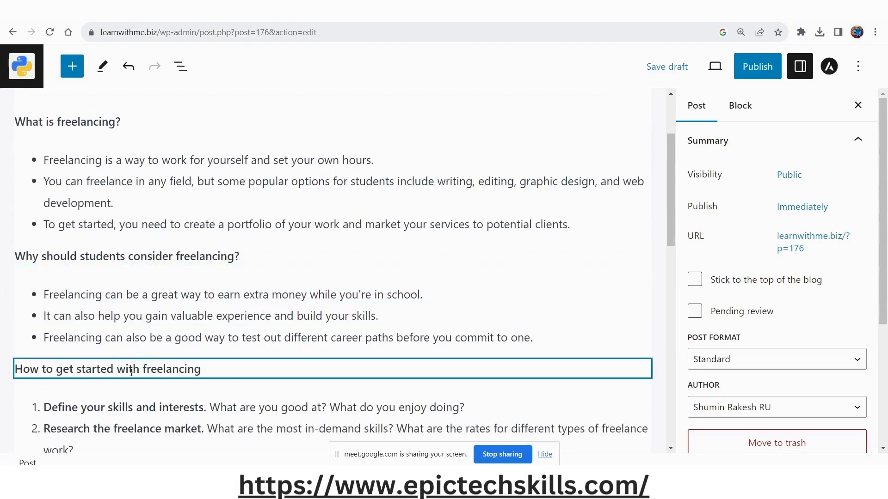
scroll(224, 370, "down", 5)
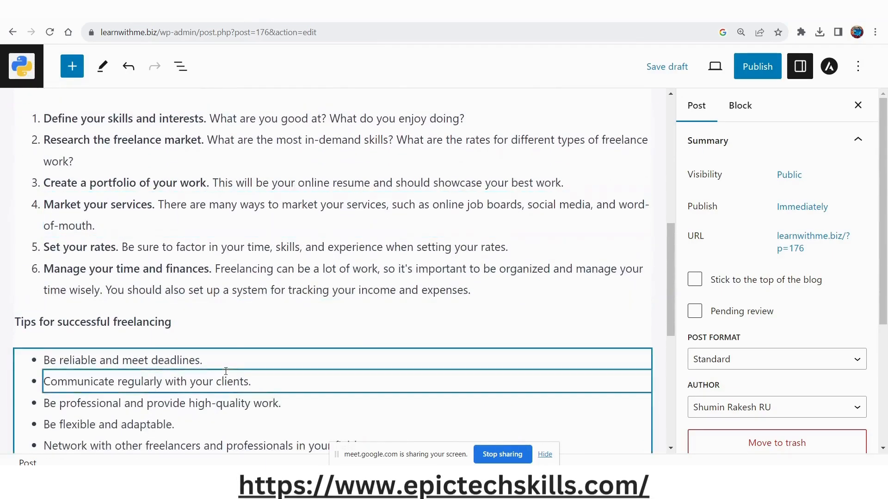
scroll(185, 326, "down", 2)
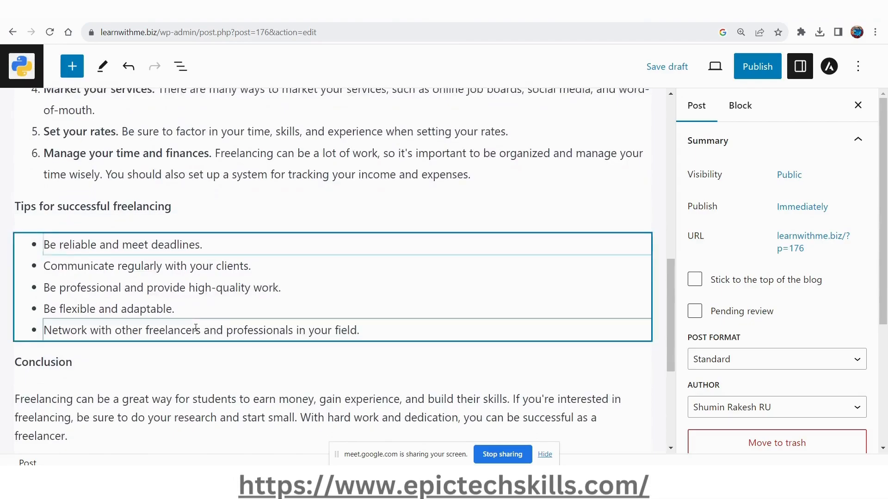
scroll(213, 357, "up", 6)
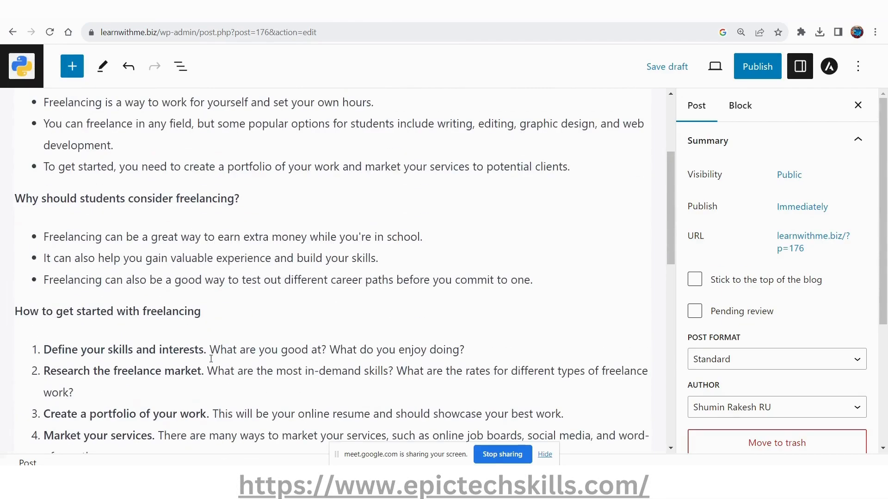
scroll(211, 359, "up", 3)
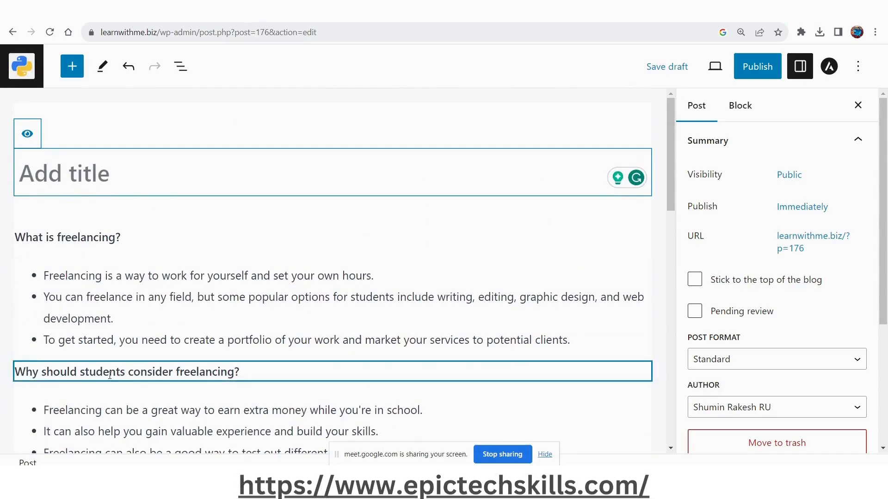
double_click(109, 372)
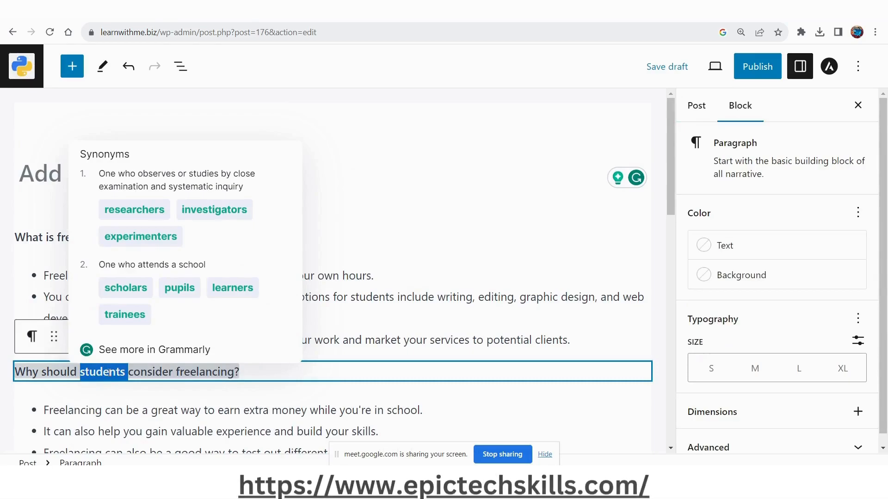
Replace the highlighted word "students" with "One" in the second heading, making it "Why should One consider freelancing?".
type("One")
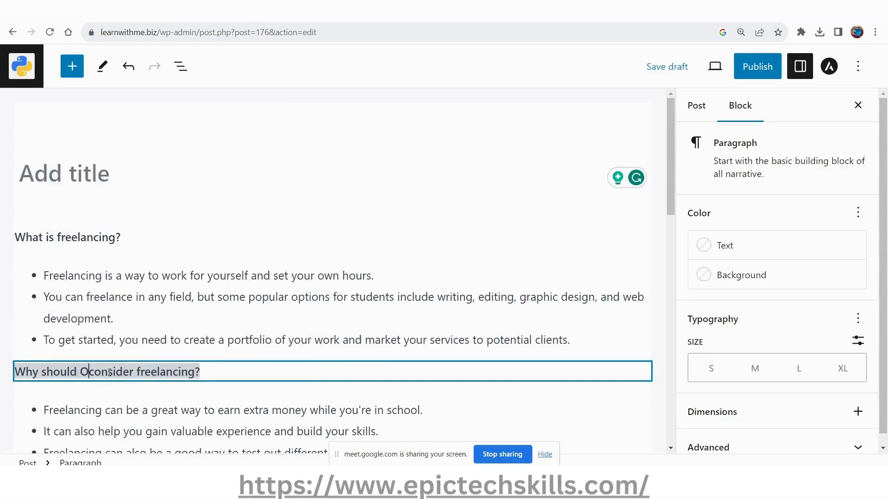
key("Right")
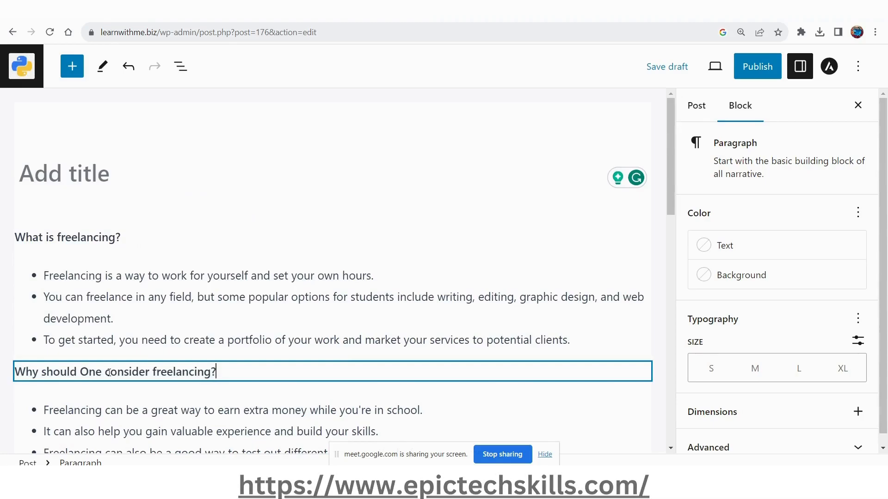
left_click(76, 277)
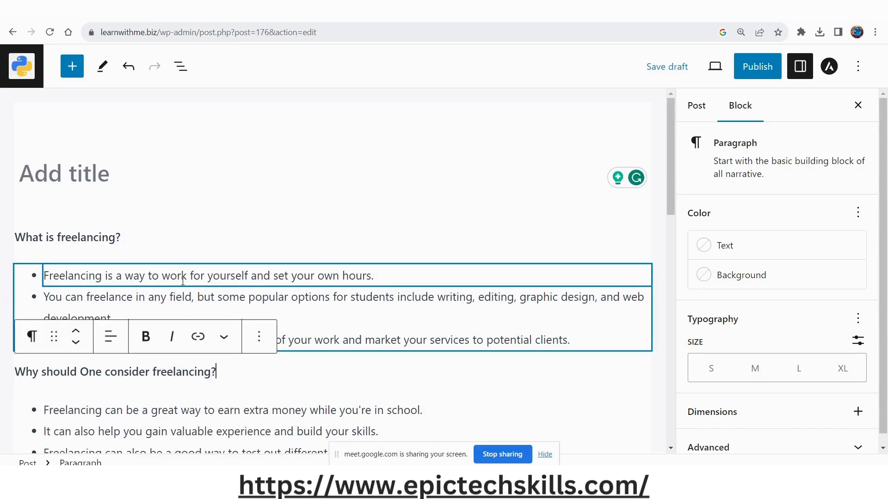
In the second bullet under "What is freelancing?", replace "students" with "beginners".
left_click(410, 275)
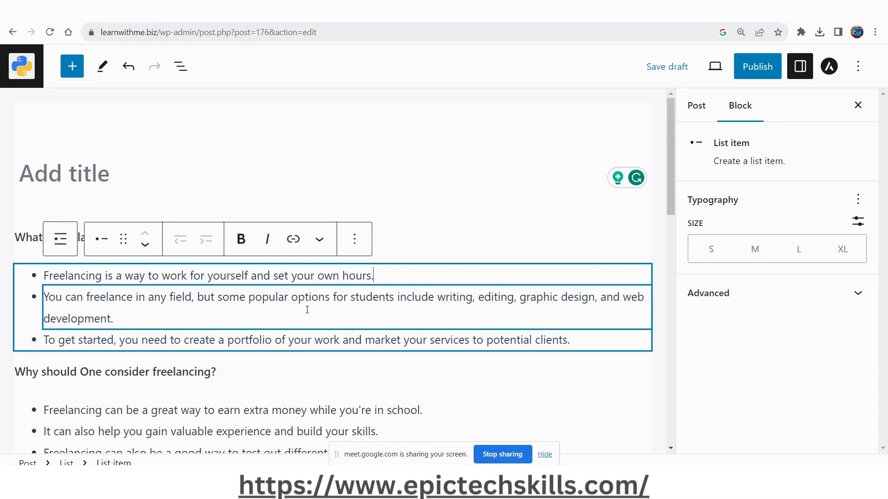
double_click(369, 298)
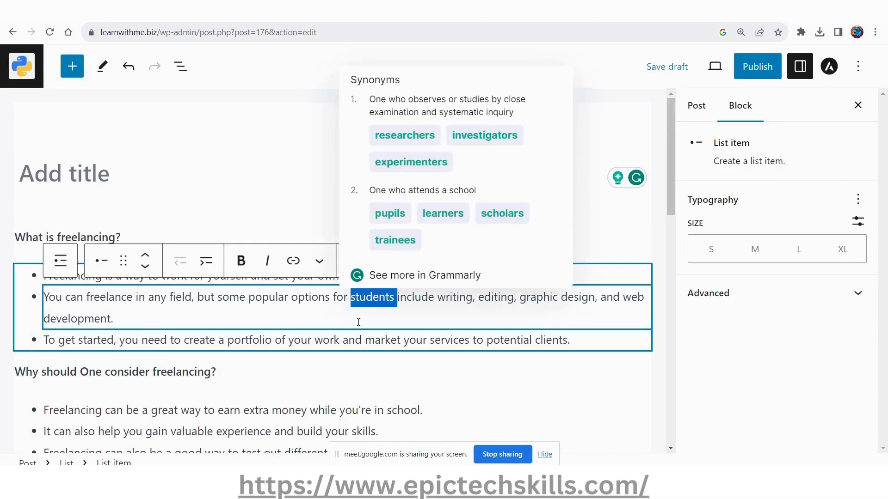
type("big")
key("BackSpace")
key("BackSpace")
type("eginners")
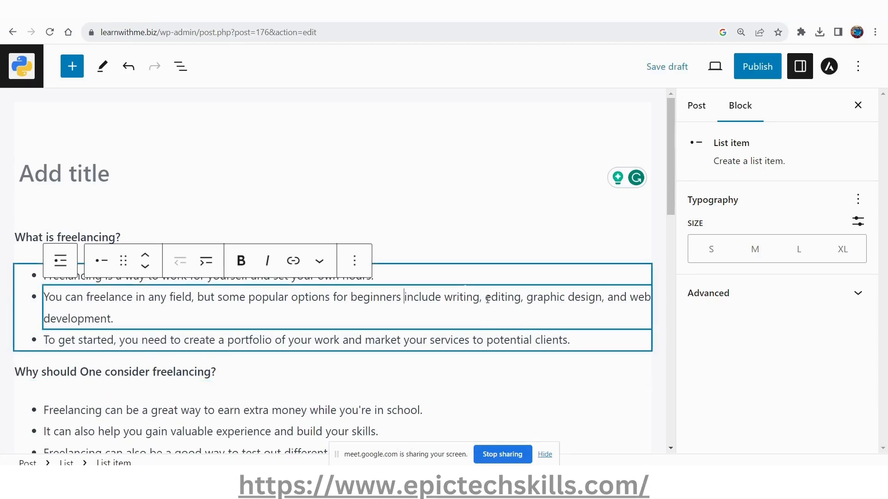
left_click(543, 204)
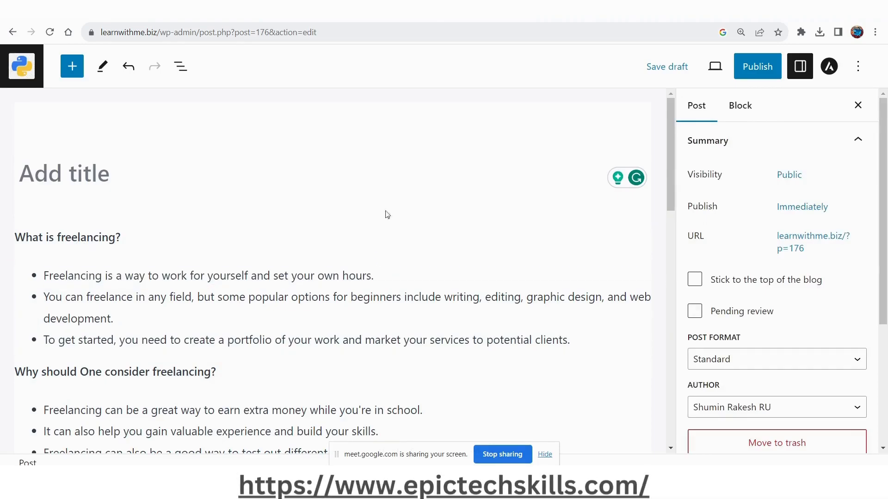
Switch to Bard, compare its title suggestions, and select "Freelancing for Students: A Lucrative Side Hustle" for copying.
key("ctrl+Tab")
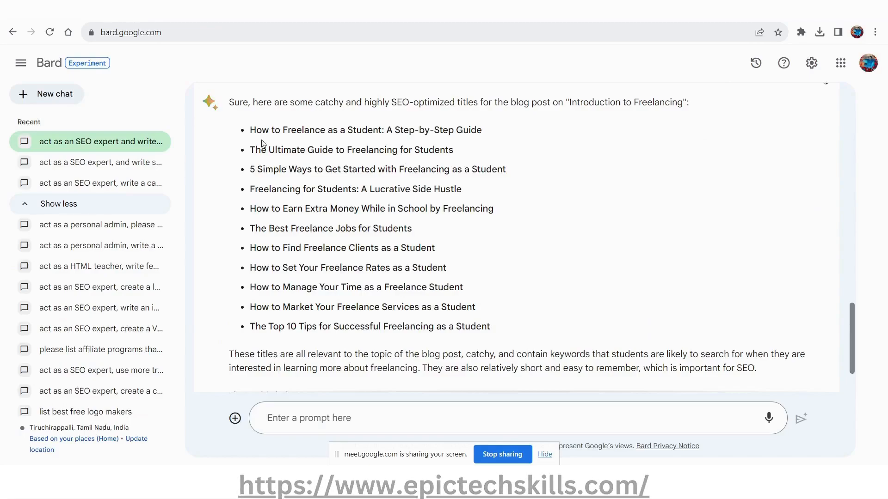
left_click_drag(251, 131, 524, 136)
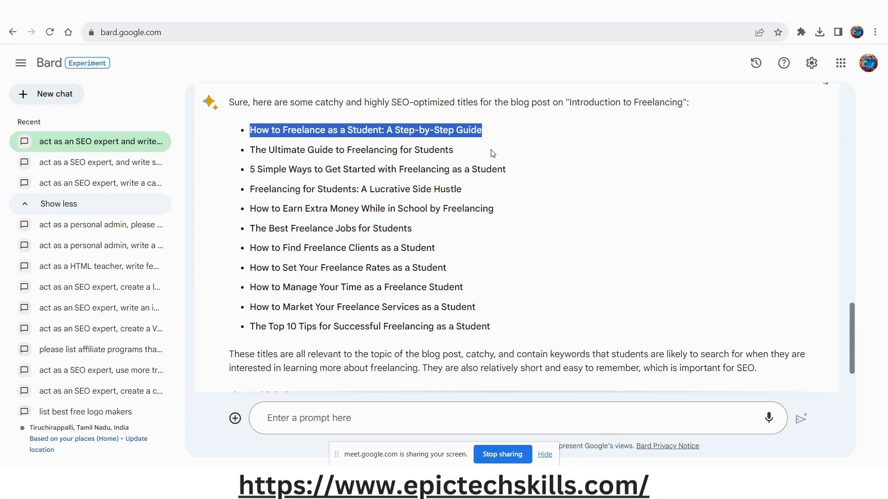
double_click(365, 130)
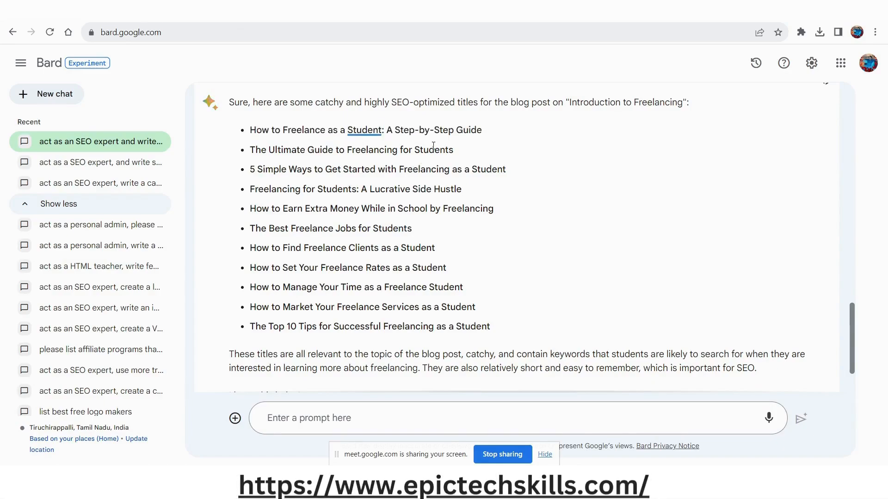
double_click(433, 149)
left_click(304, 189)
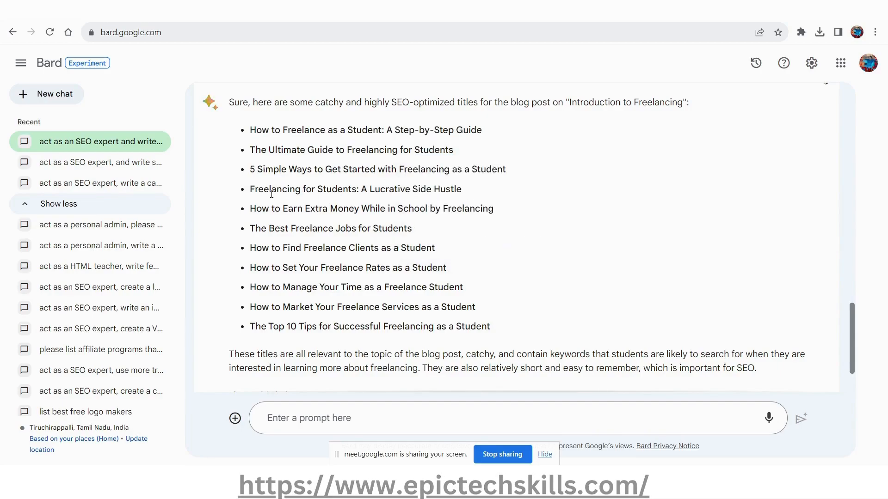
left_click_drag(250, 190, 463, 186)
key("ctrl+c")
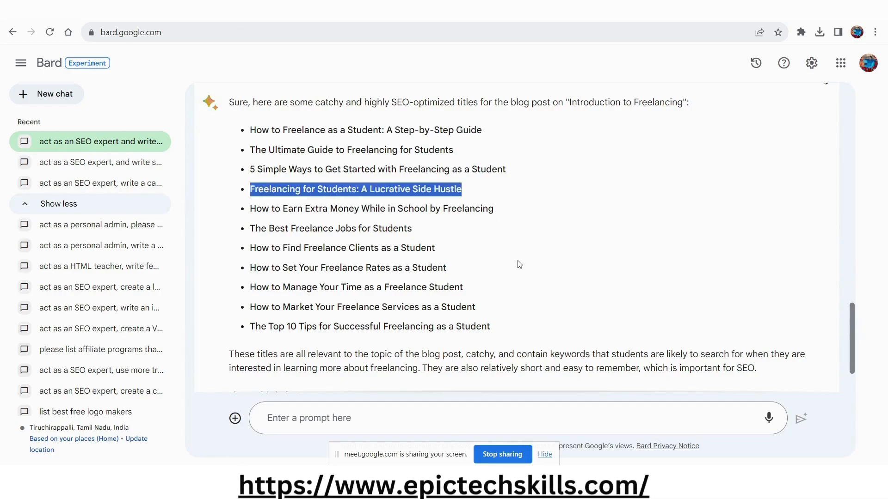
Return to the WordPress post and paste "Freelancing for Students: A Lucrative Side Hustle" as its title.
key("alt+Tab")
left_click(81, 172)
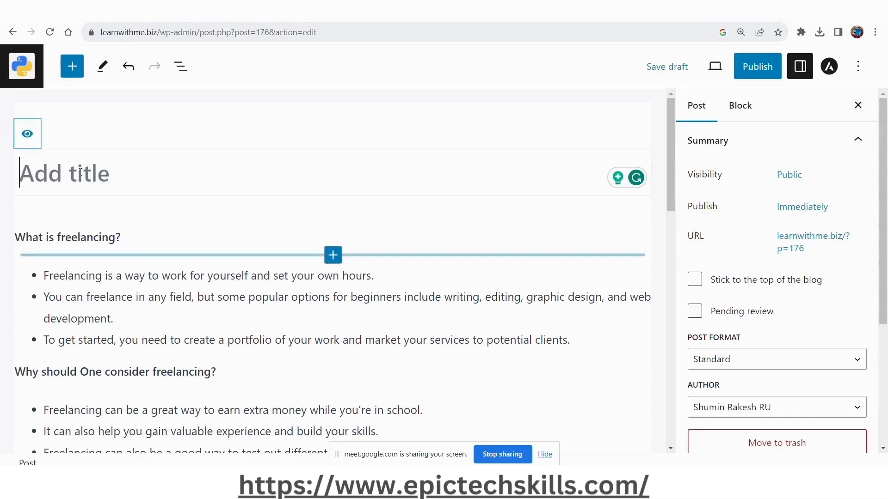
key("ctrl+v")
Change "Students" to "Beginners" in the post title and save the post as a draft.
left_click(219, 174)
double_click(221, 174)
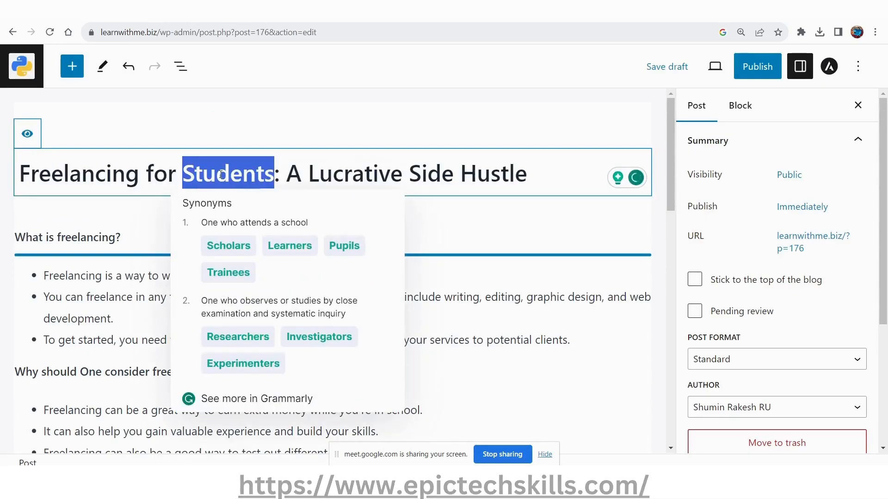
type("Begi")
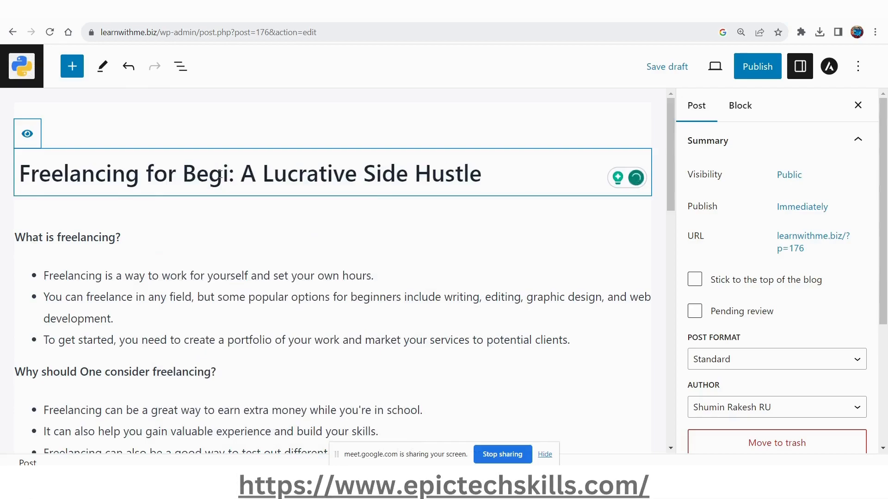
type("nners")
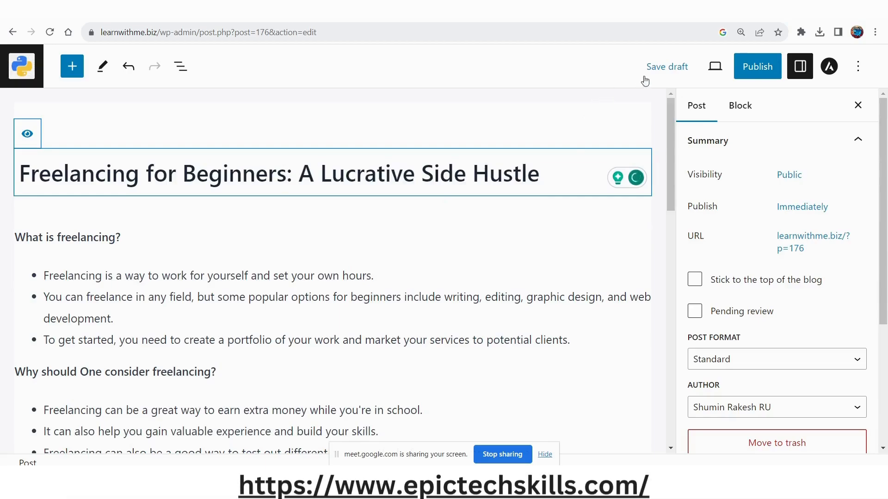
left_click(676, 67)
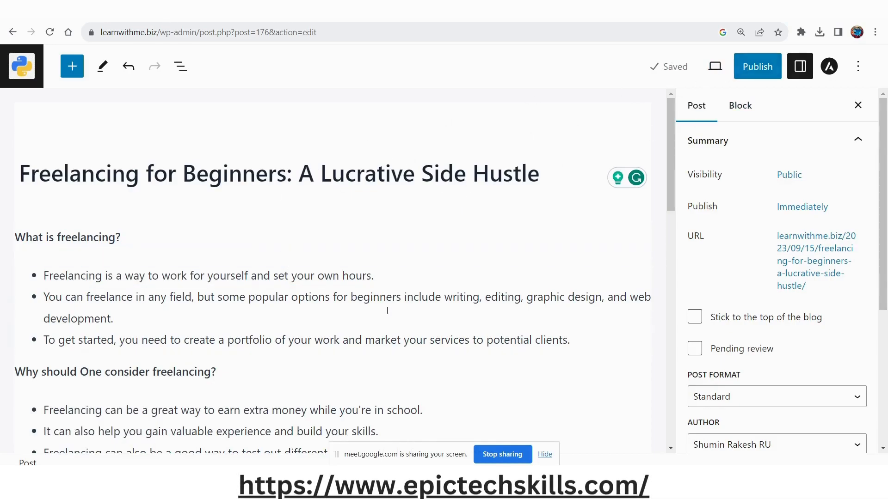
Review the saved draft from its title down to the conclusion.
scroll(387, 306, "down", 12)
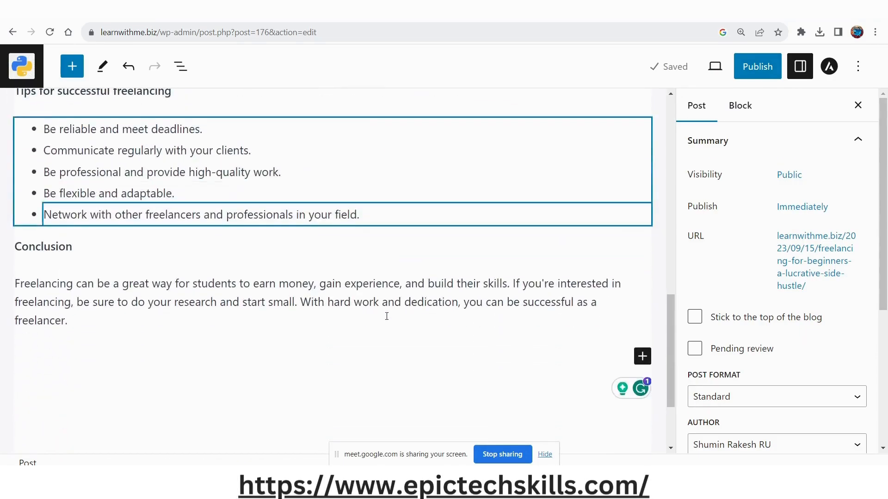
scroll(387, 316, "down", 3)
scroll(373, 305, "up", 3)
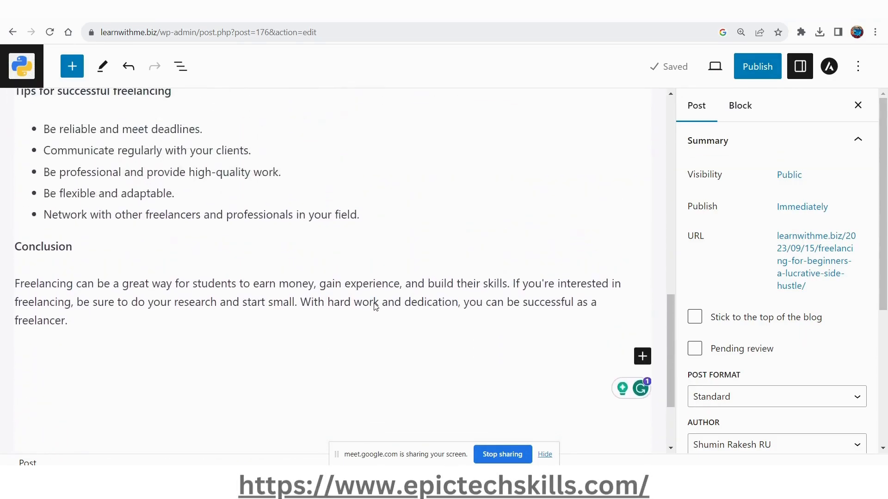
scroll(375, 307, "up", 8)
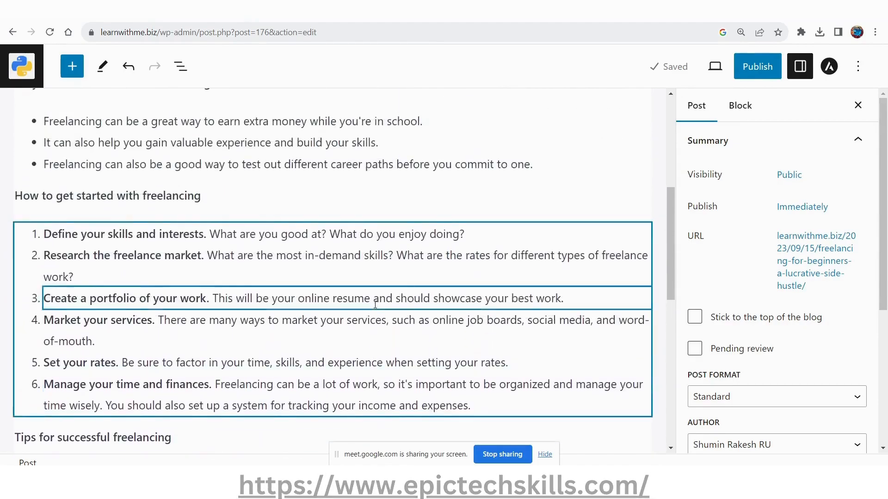
scroll(375, 304, "up", 6)
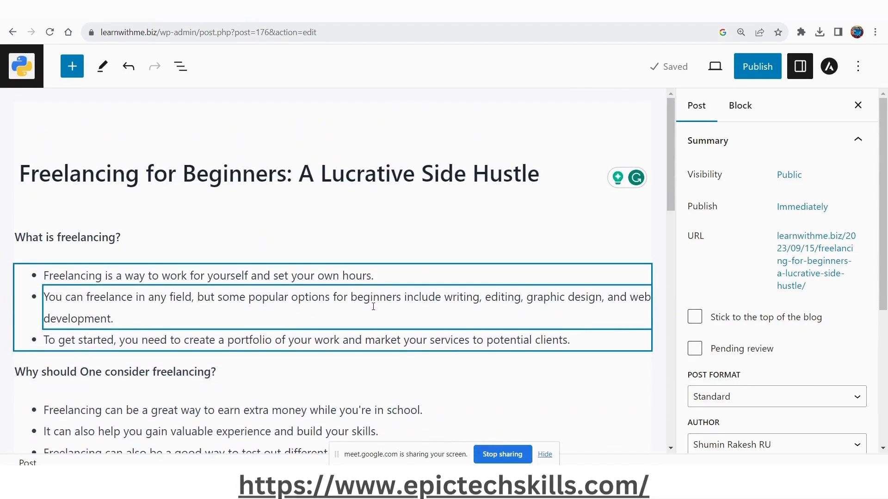
Switch to Bard and look back over its title suggestions and the generated freelancing article.
key("alt+Tab")
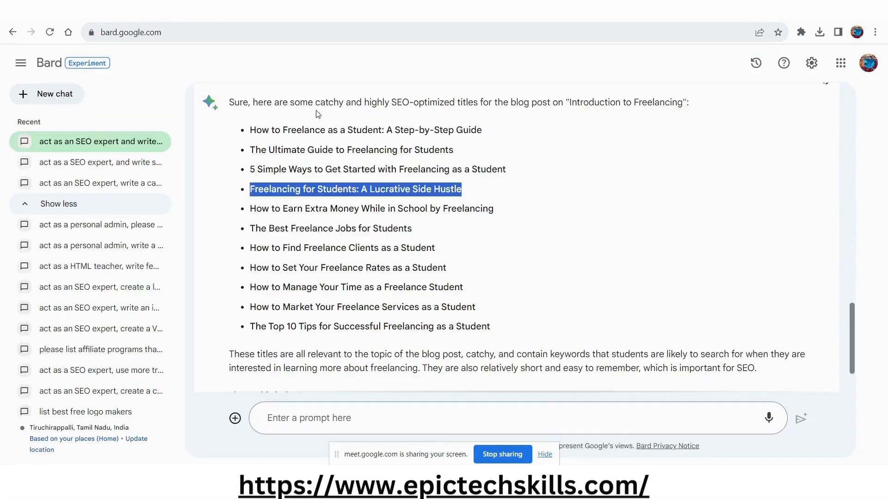
left_click_drag(371, 102, 430, 103)
left_click(375, 228)
scroll(368, 263, "down", 2)
scroll(367, 285, "up", 4)
scroll(367, 286, "up", 10)
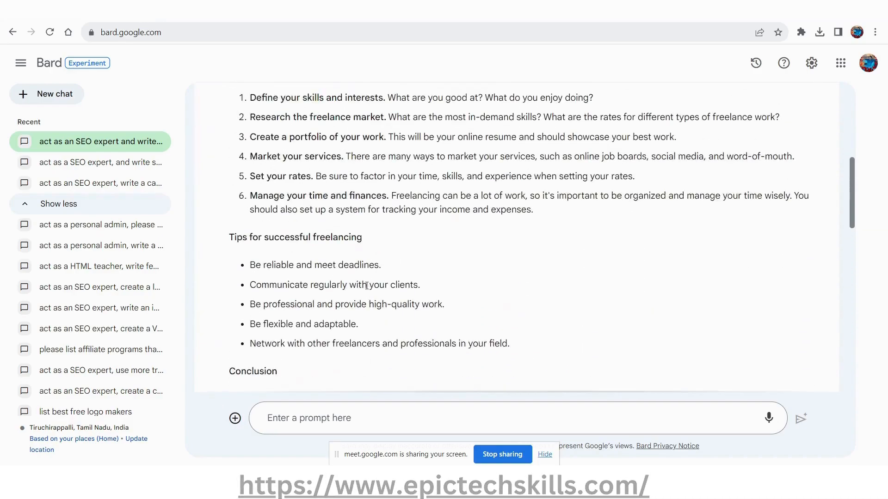
scroll(367, 286, "up", 6)
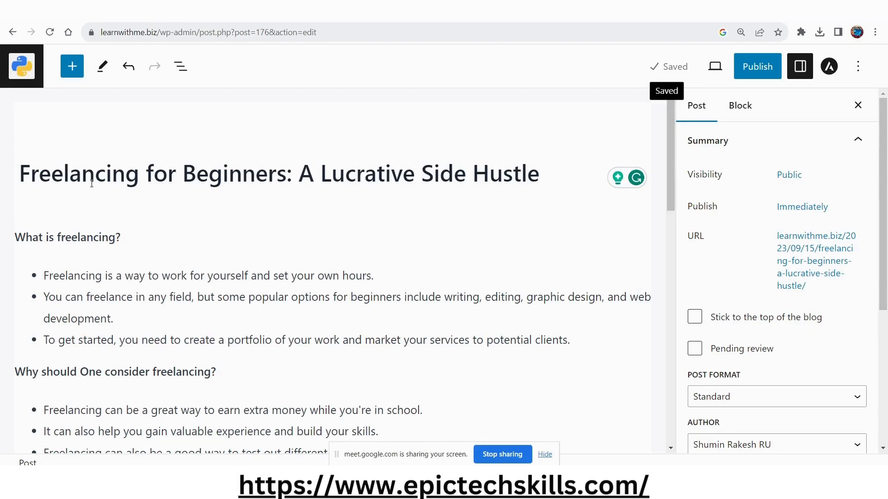
Leave the post editor for the posts list and look through the site's Plugins, Pages and Astra admin screens.
left_click(26, 77)
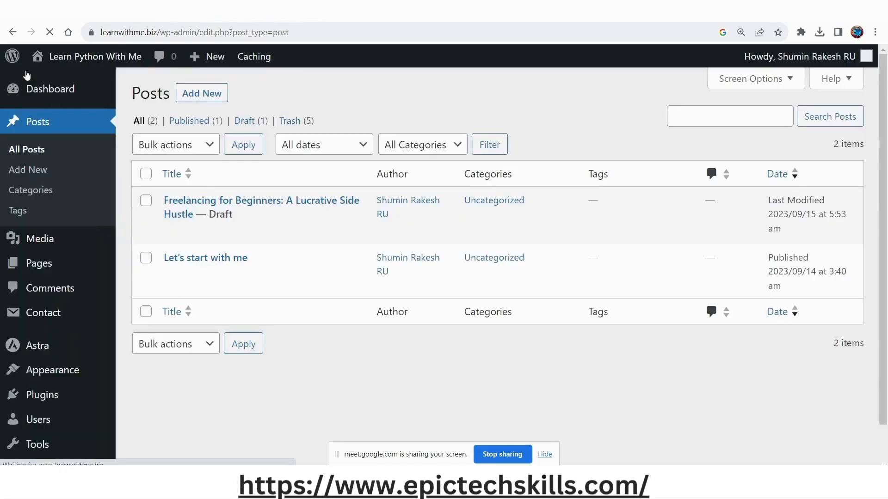
left_click(44, 400)
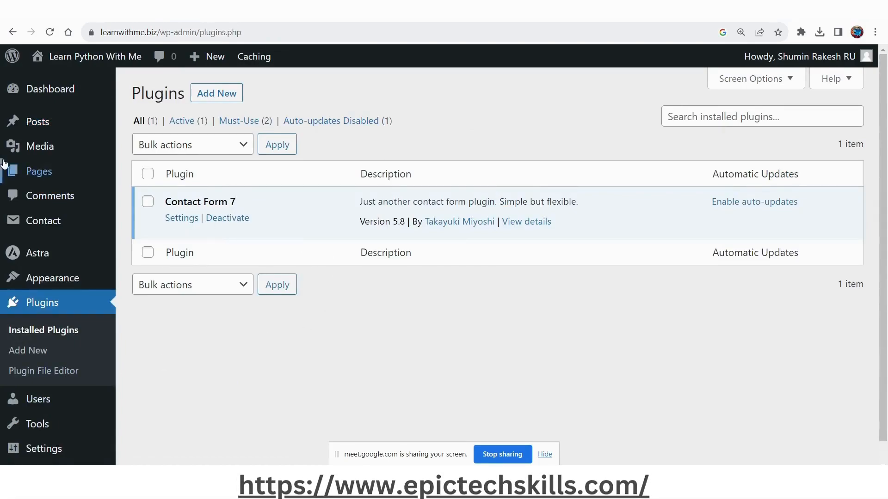
left_click(36, 170)
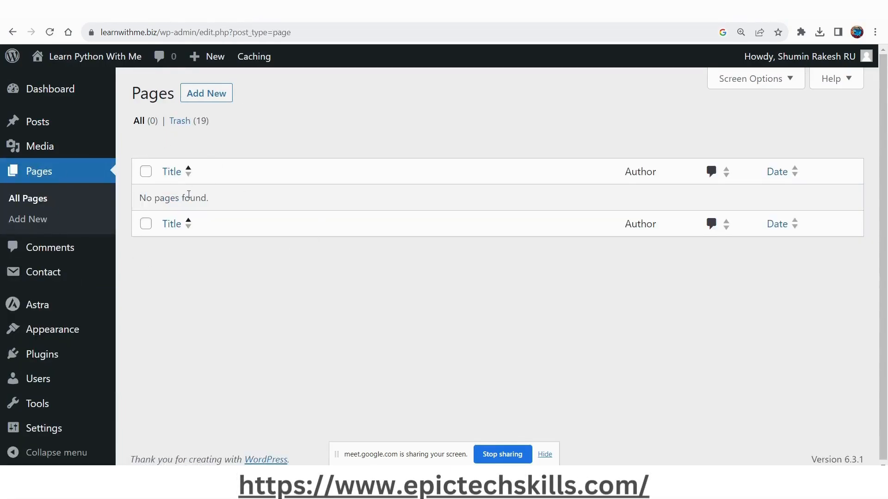
left_click(45, 310)
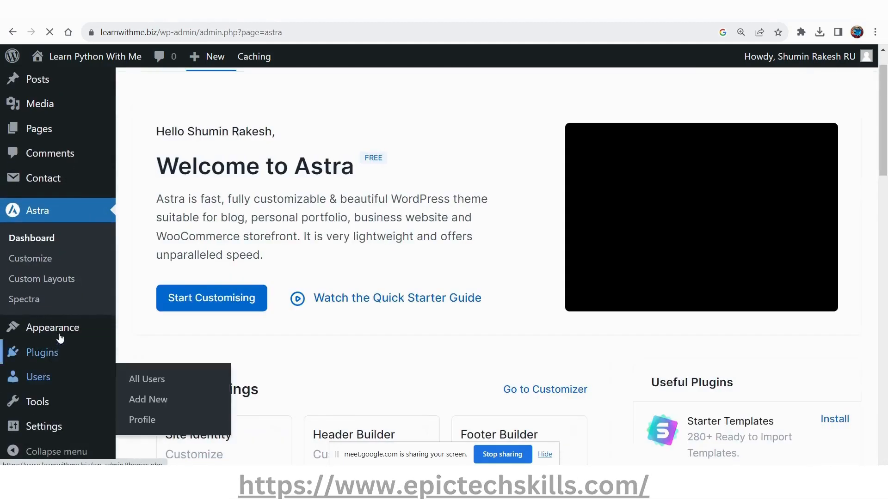
Open the Astra theme's customizer from the installed themes, view its Global settings, and close the customizer.
mouse_move(91, 336)
left_click(140, 332)
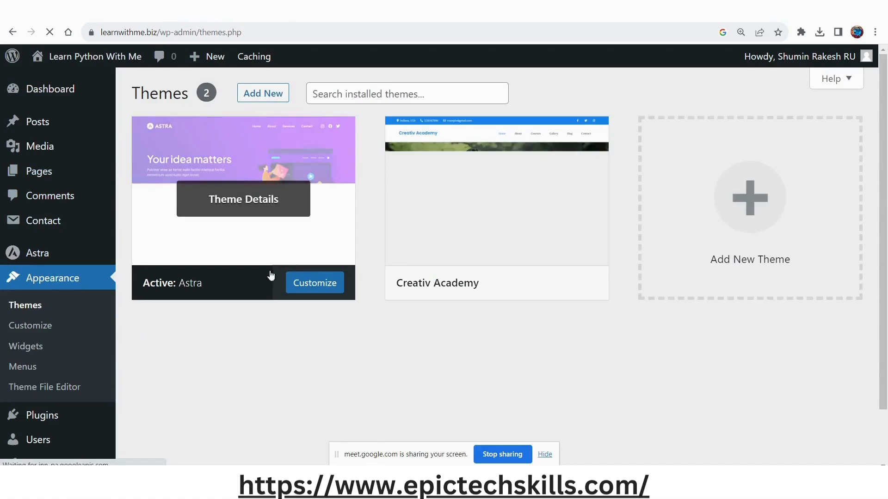
left_click(309, 297)
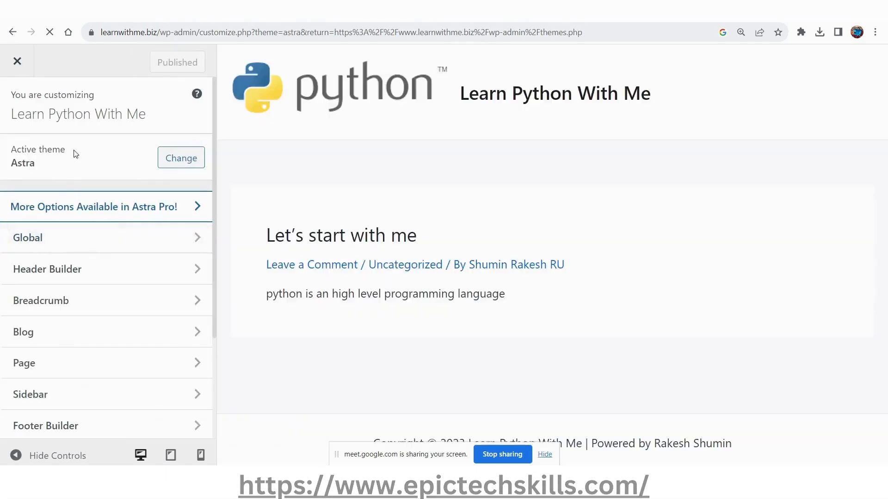
left_click(81, 241)
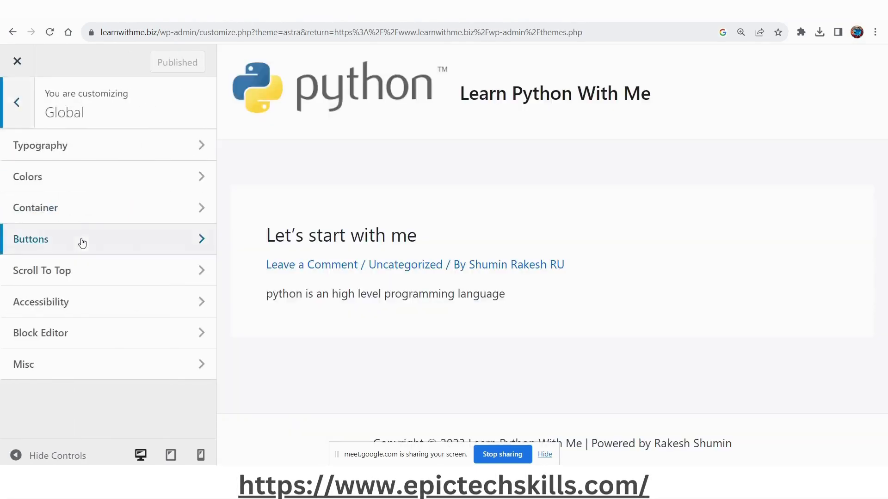
left_click(18, 61)
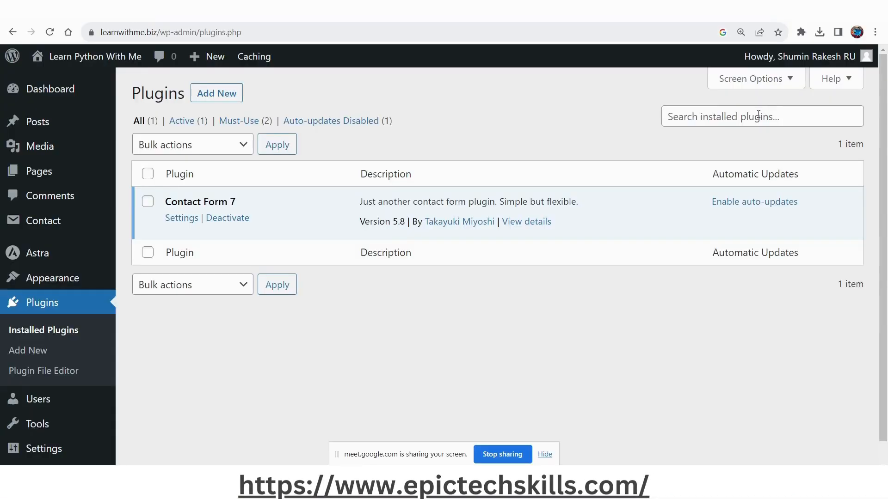
Search the installed plugins for "yoas".
left_click(759, 116)
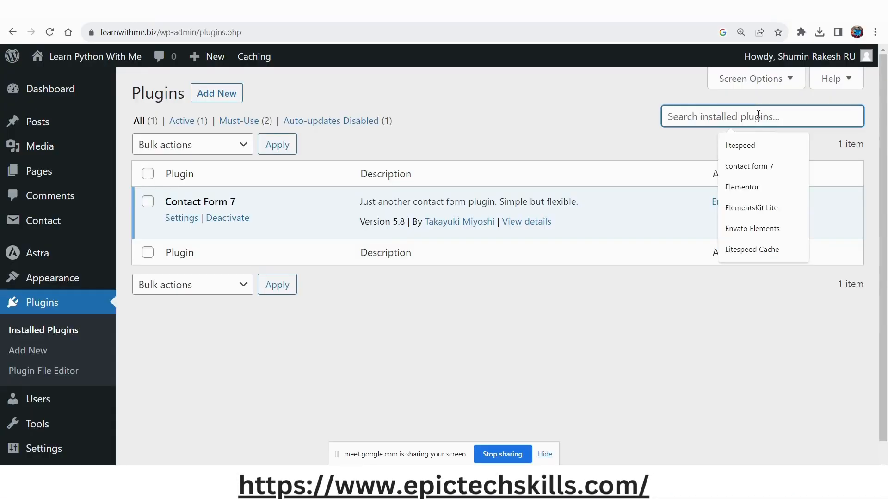
type("y")
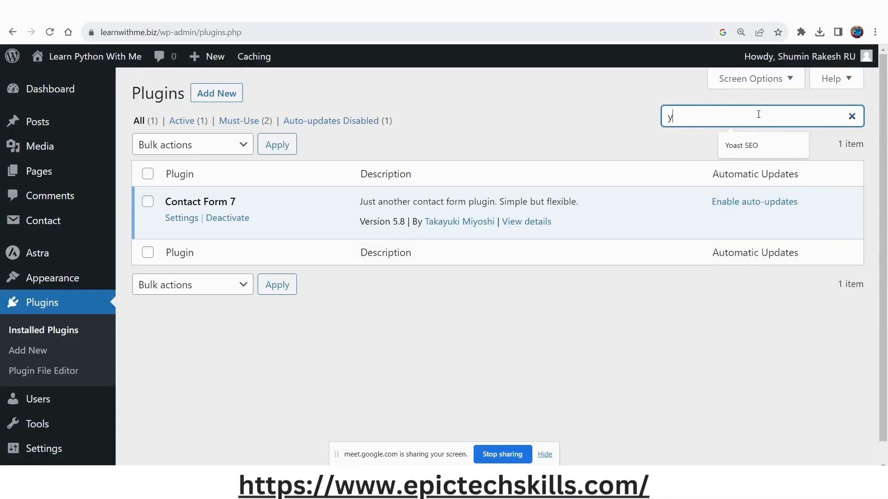
type("oas")
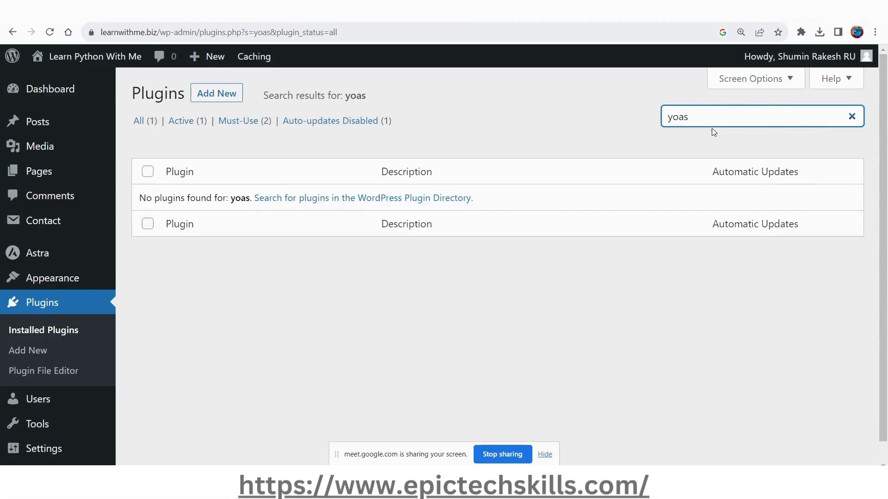
Clear the search term from the installed plugins list.
left_click(699, 116)
left_click(744, 146)
key("ctrl+a")
key("BackSpace")
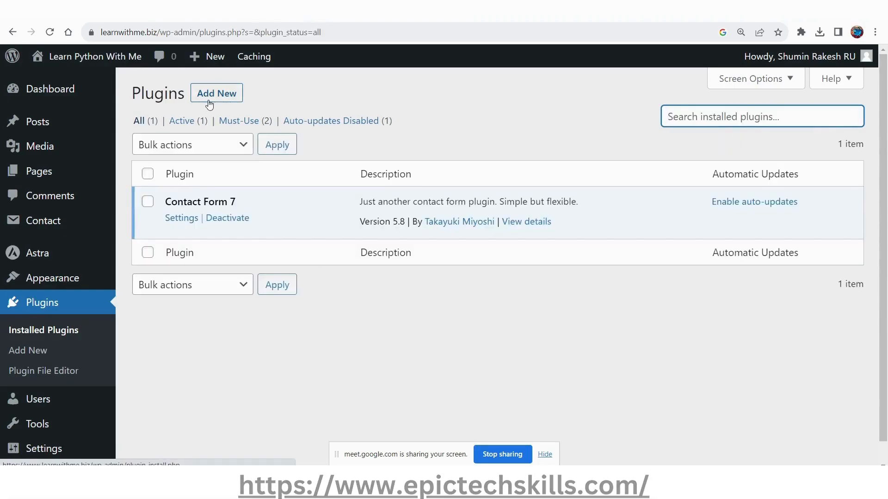
Find "Yoast SEO" among the plugins available to add, then install and activate it.
left_click(217, 95)
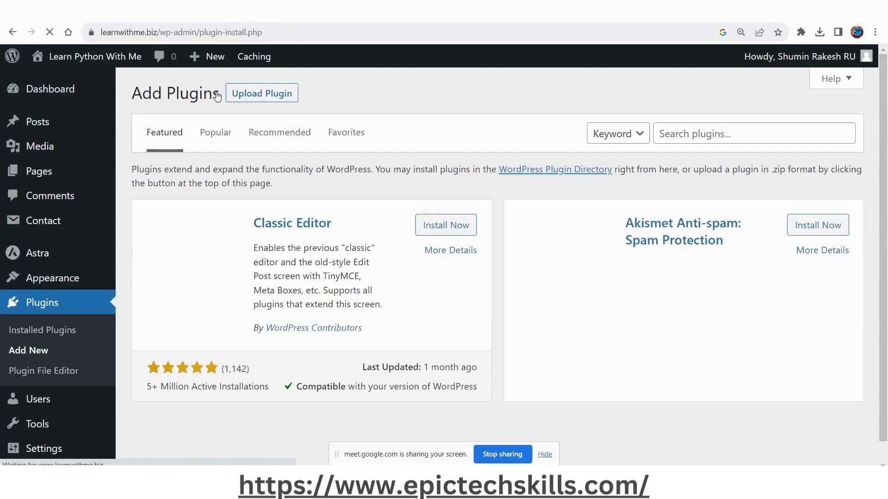
left_click(692, 130)
type("Yoast SEO")
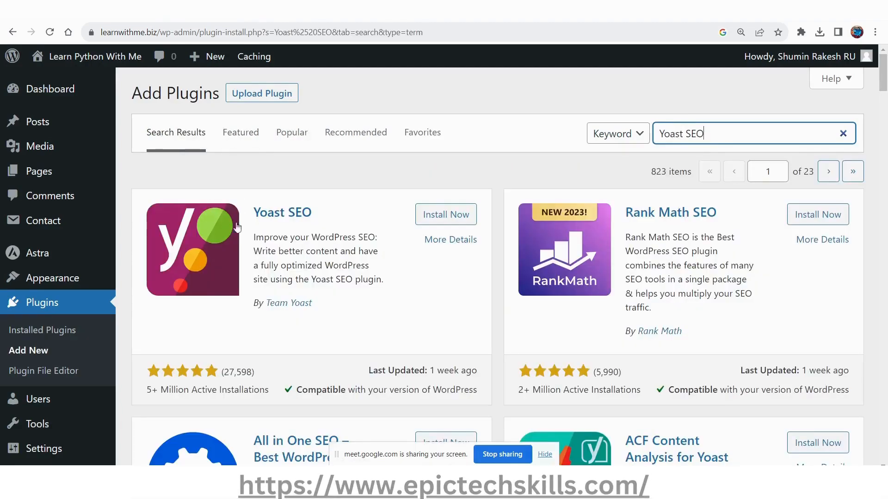
left_click(445, 216)
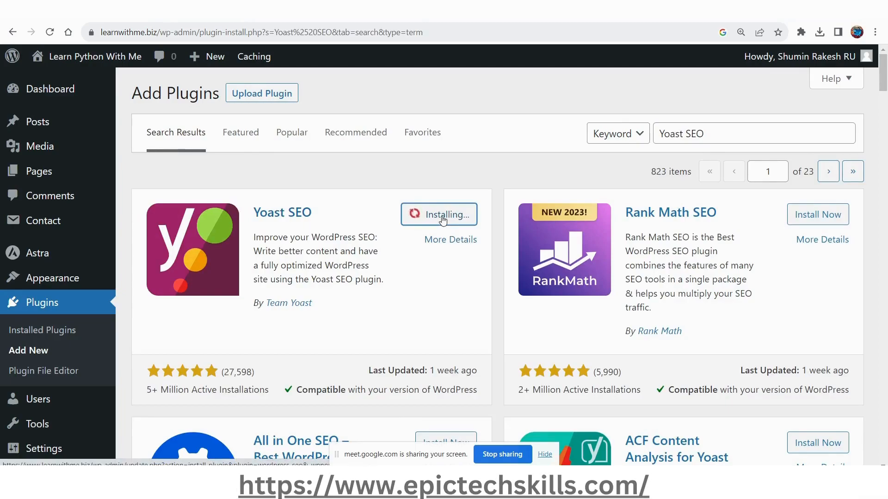
left_click(443, 219)
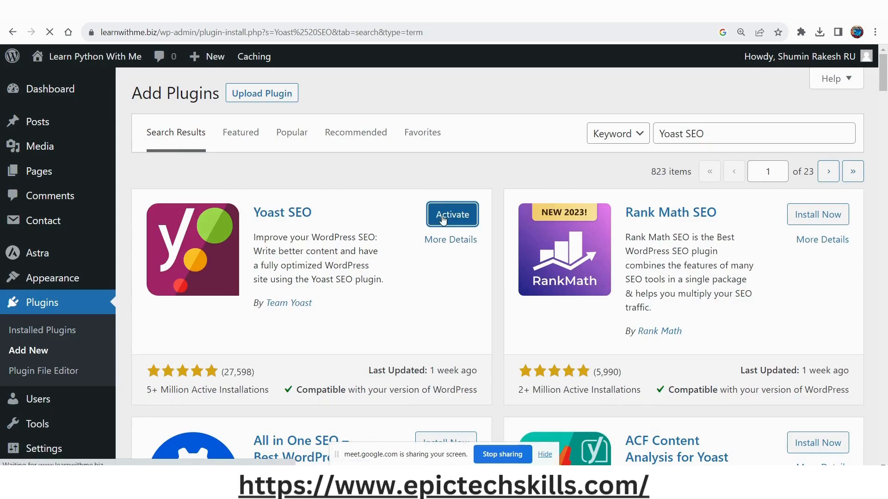
Search Google in a new browser tab for "different Types of Blogs: A Comprehensive Guide - Epic Tech Skills".
key("alt+Tab")
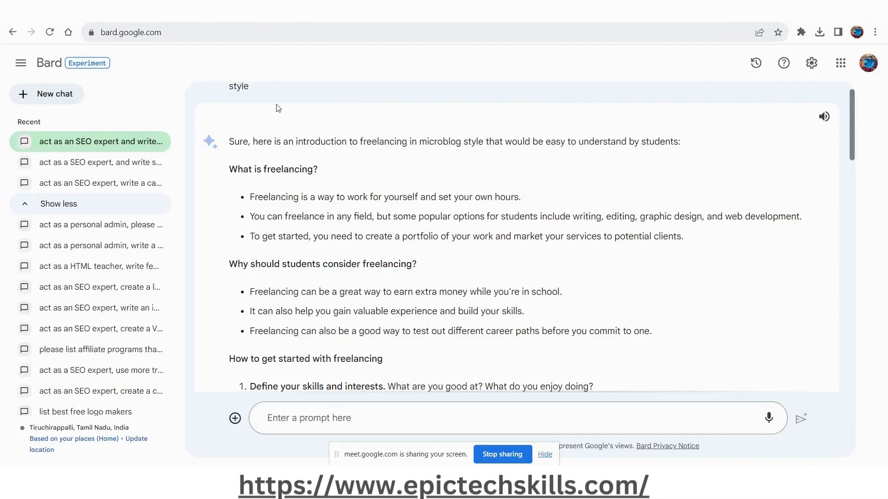
key("alt+Tab")
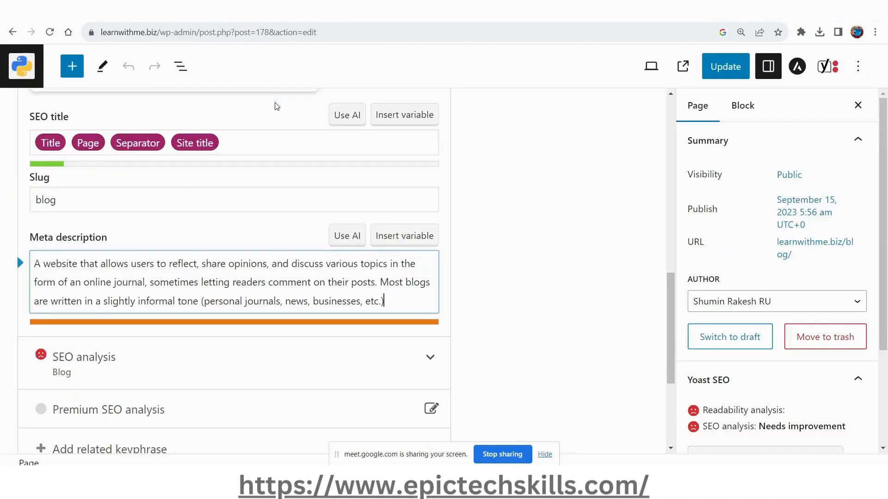
key("alt+Tab")
key("ctrl+t")
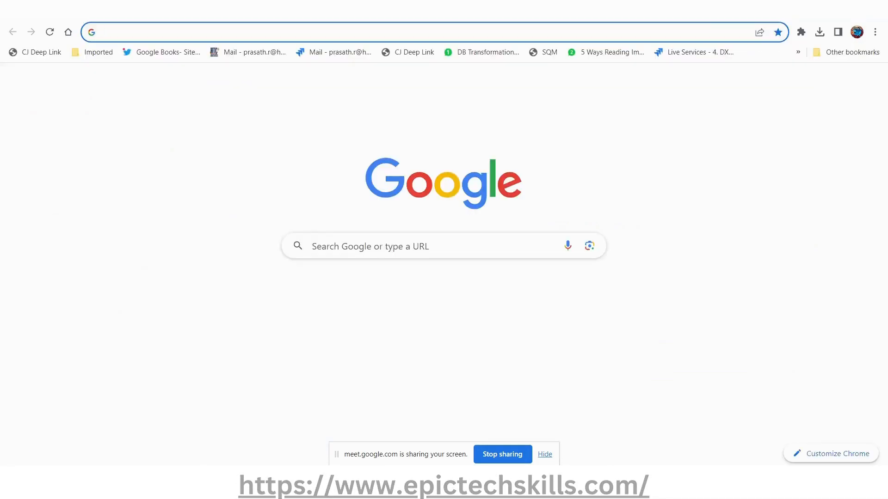
type("diff")
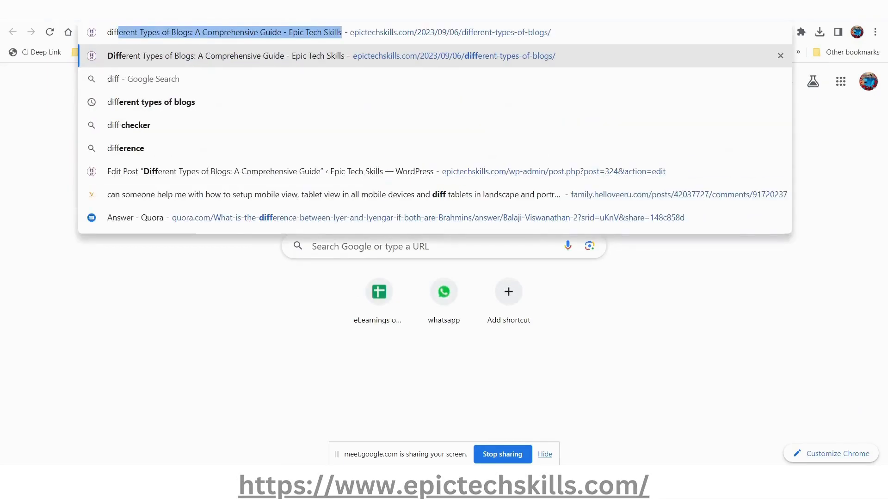
key("Right")
key("Return")
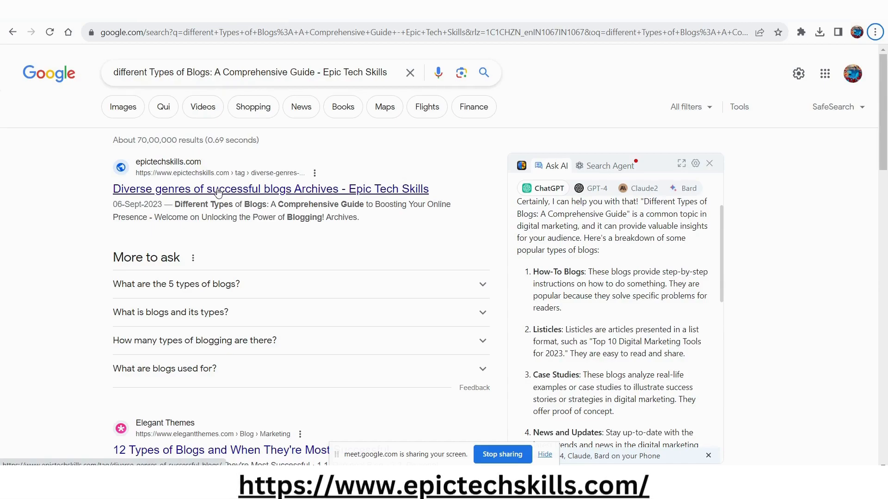
Look up "different types of blogs: a comprehensive guide" and open the suggested Epic Tech Skills article itself.
left_click(264, 31)
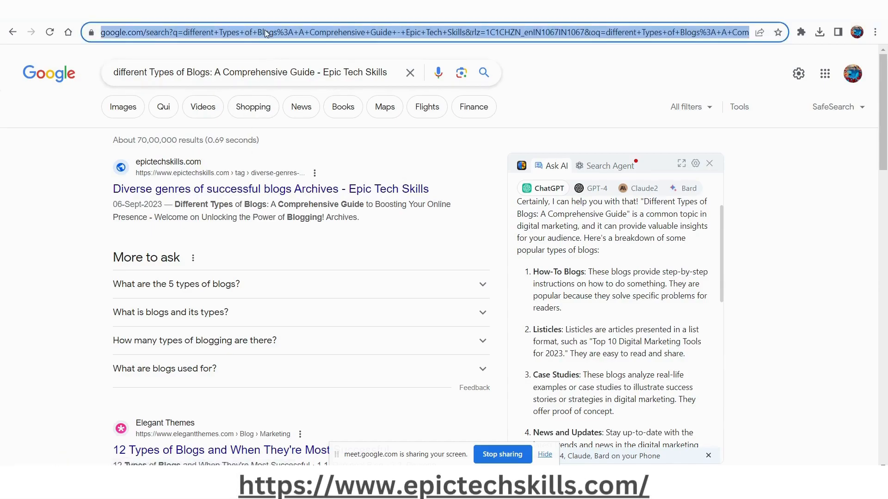
type("A website that allows users to reflect, share opinions, and discuss various topics in the form of an online journal, sometimes letting readers comment on their posts. Most blogs are written in a slightly informal tone (personal journals, news, businesses, etc.)")
key("Home")
key("ctrl+a")
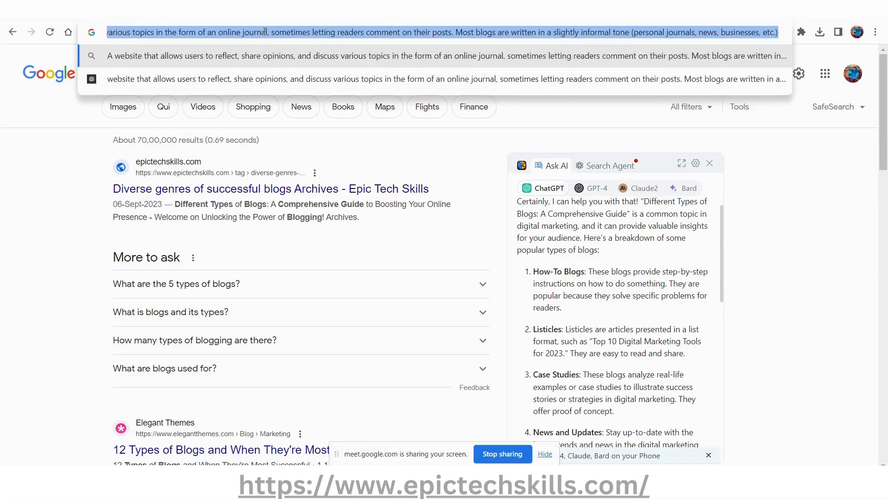
type("differ")
key("Right")
key("ctrl+shift+Left")
key("ctrl+shift+Left")
key("ctrl+shift+Left")
key("ctrl+shift+Left")
key("ctrl+shift+Right")
key("ctrl+shift+Left")
key("ctrl+shift+Right")
key("BackSpace")
key("BackSpace")
key("BackSpace")
key("BackSpace")
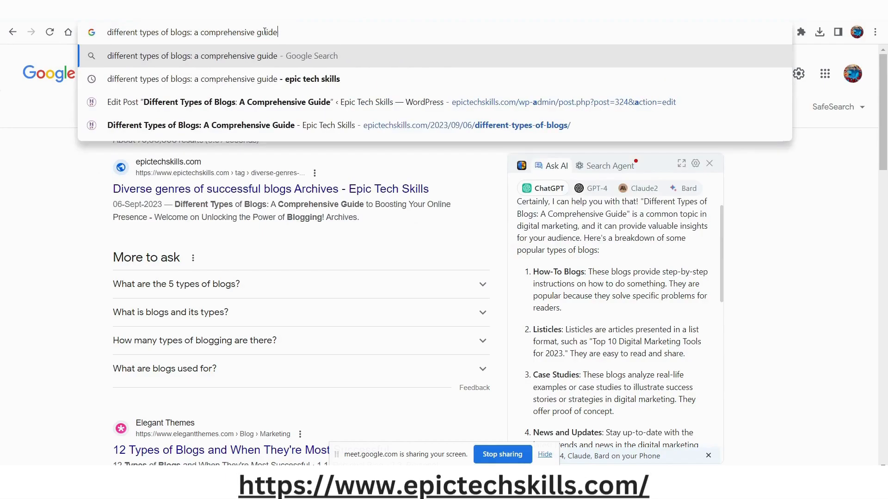
left_click(285, 125)
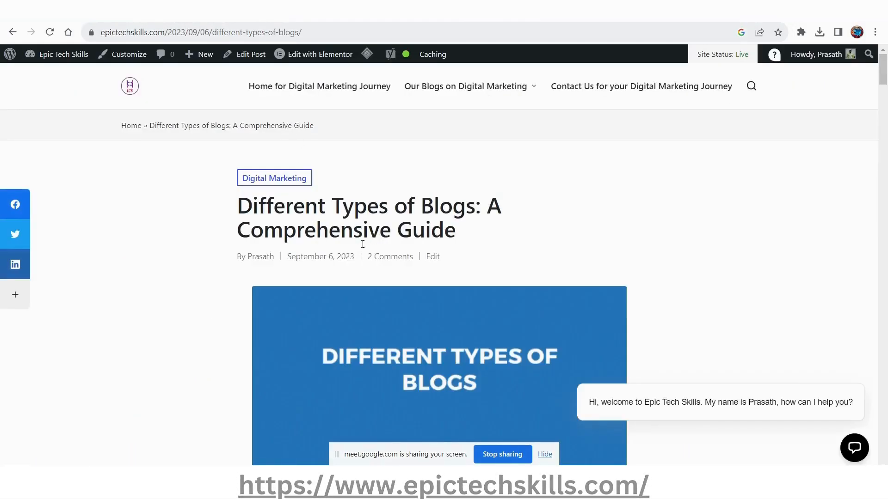
Open the site's blogging category page and look through its list of articles.
mouse_move(460, 80)
left_click(429, 135)
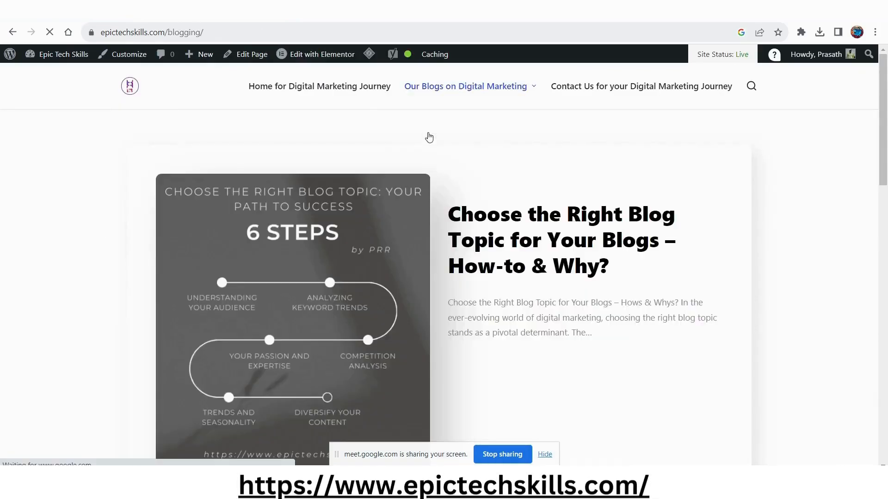
scroll(544, 244, "down", 10)
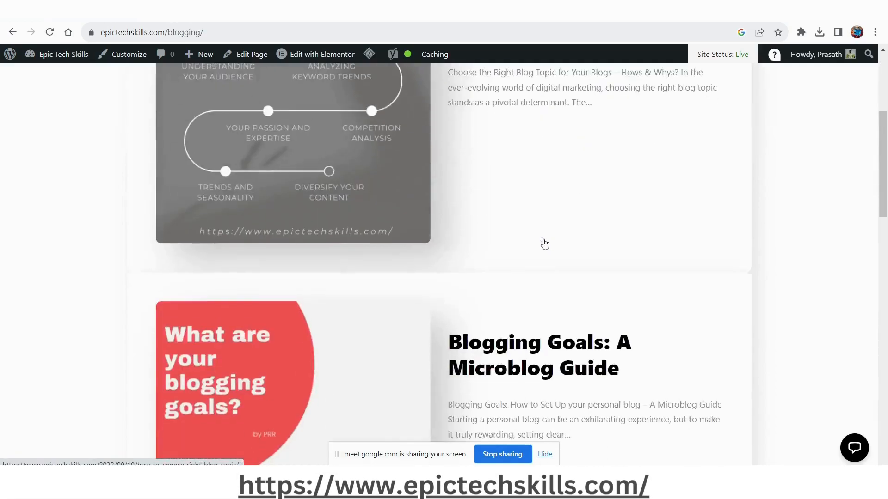
scroll(558, 291, "down", 8)
scroll(559, 291, "up", 15)
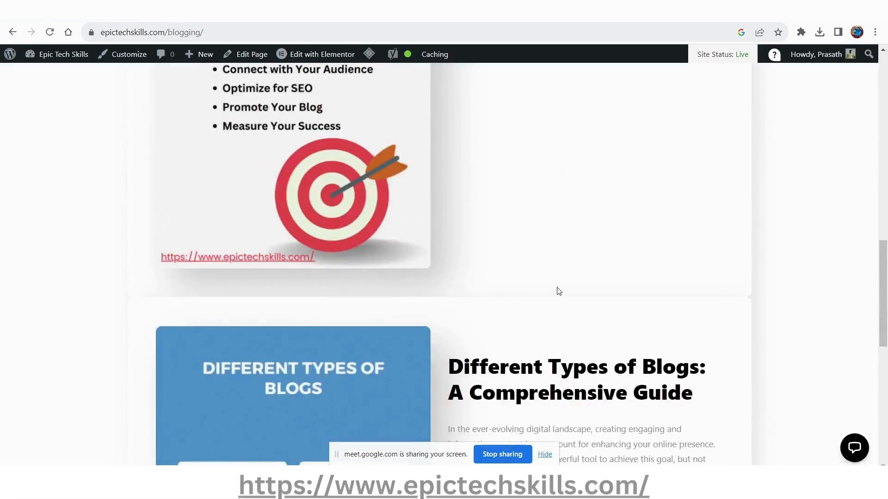
scroll(558, 291, "up", 3)
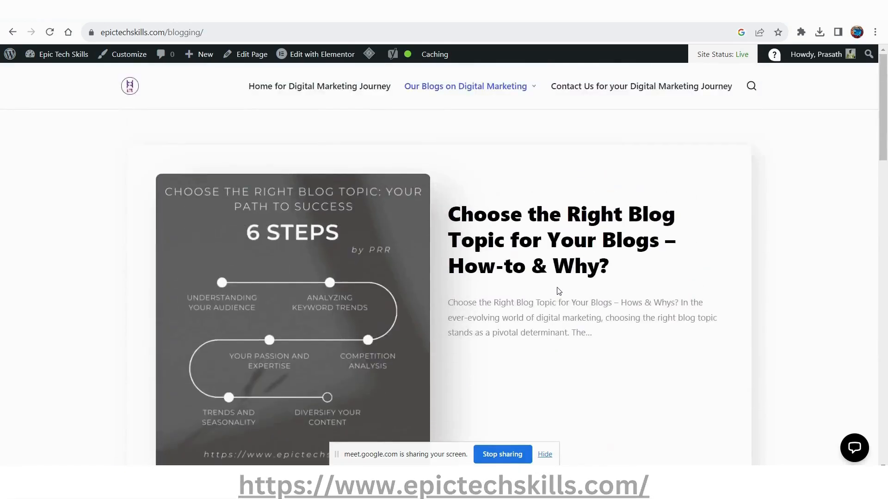
Open the "Different Types of Blogs" article and copy its sentence "Blogs have emerged as a powerful tool to achieve this goal, but not all blogs are created equal.".
scroll(559, 291, "down", 18)
left_click(428, 334)
scroll(324, 323, "down", 7)
scroll(324, 323, "down", 8)
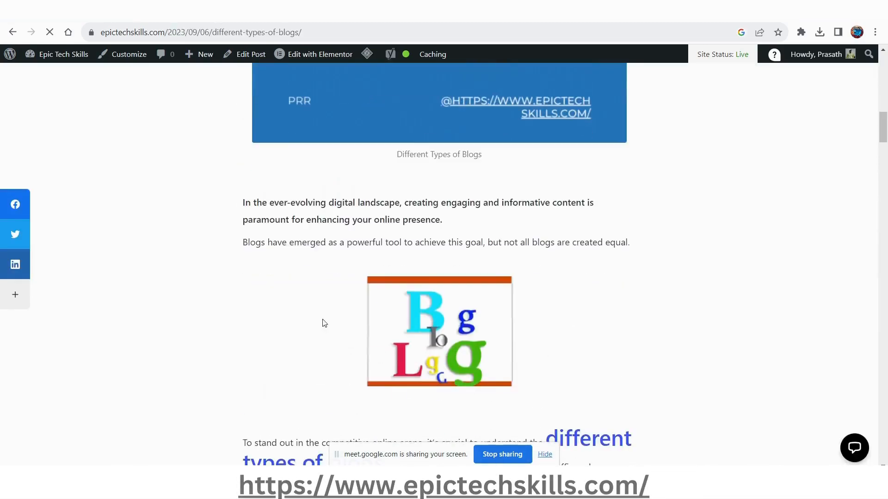
scroll(323, 273, "down", 5)
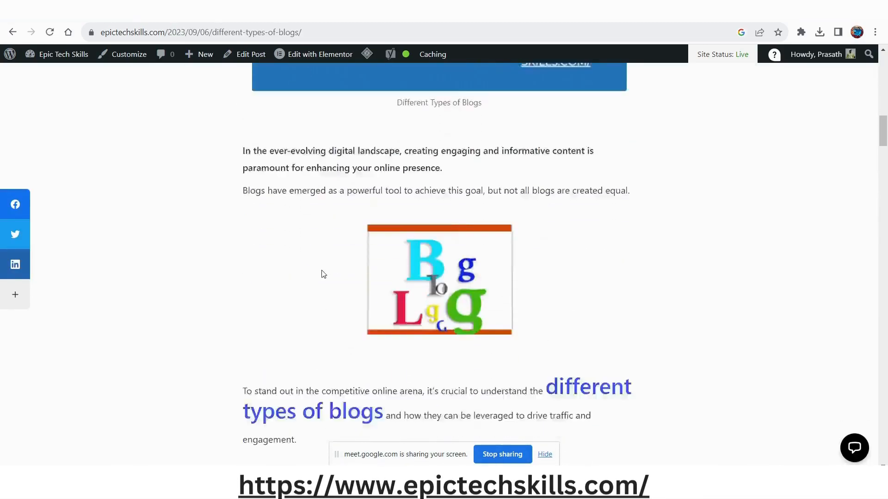
scroll(323, 273, "up", 4)
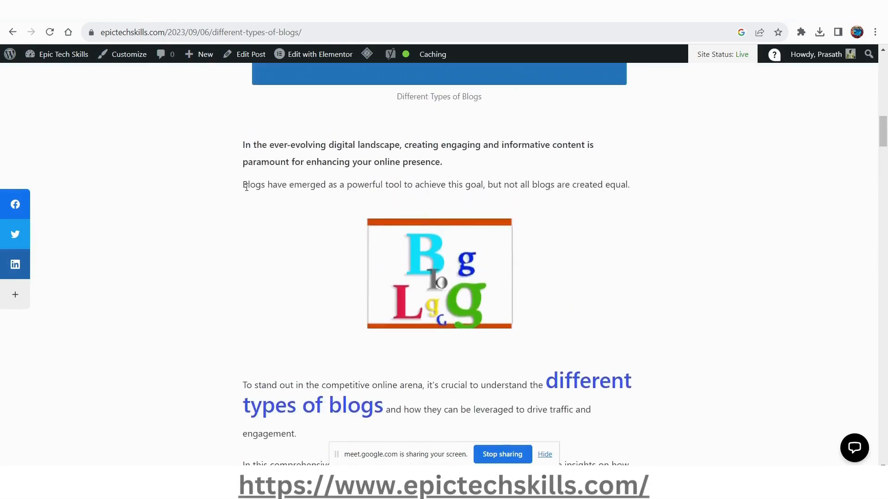
left_click_drag(245, 185, 646, 190)
key("ctrl+c")
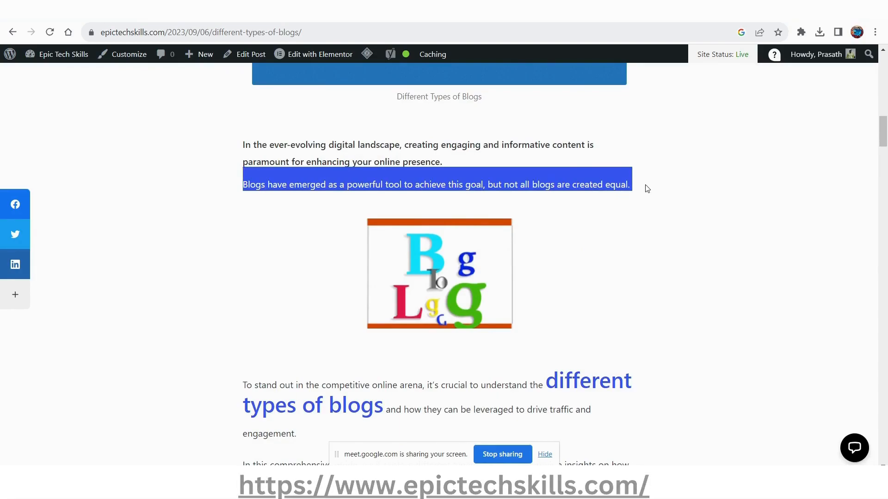
In the Blog page's meta description, delete the final sentence starting "Most blogs are written" and insert the copied sentence at the beginning.
key("alt+Tab")
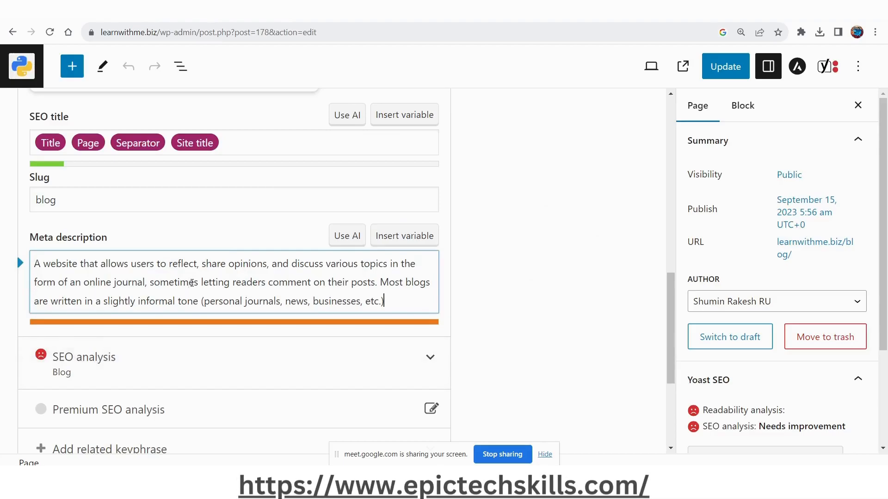
key("shift+Up")
key("shift+Home")
key("ctrl+shift+Right")
key("ctrl+shift+Right")
key("ctrl+shift+Right")
key("ctrl+shift+Right")
key("ctrl+shift+Right")
key("ctrl+shift+Right")
key("ctrl+shift+Right")
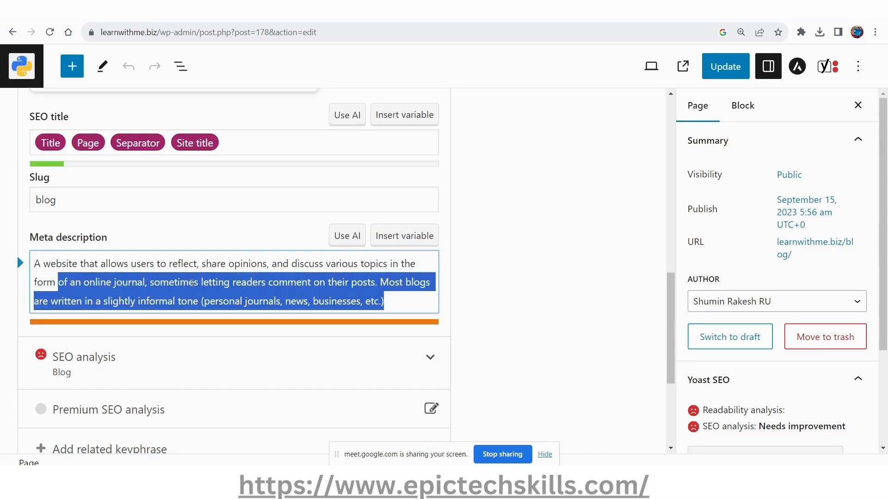
key("ctrl+shift+Right")
key("ctrl+shift+Right")
key("ctrl+shift+Right")
key("ctrl+shift+Right")
key("ctrl+shift+Right")
key("ctrl+shift+Right")
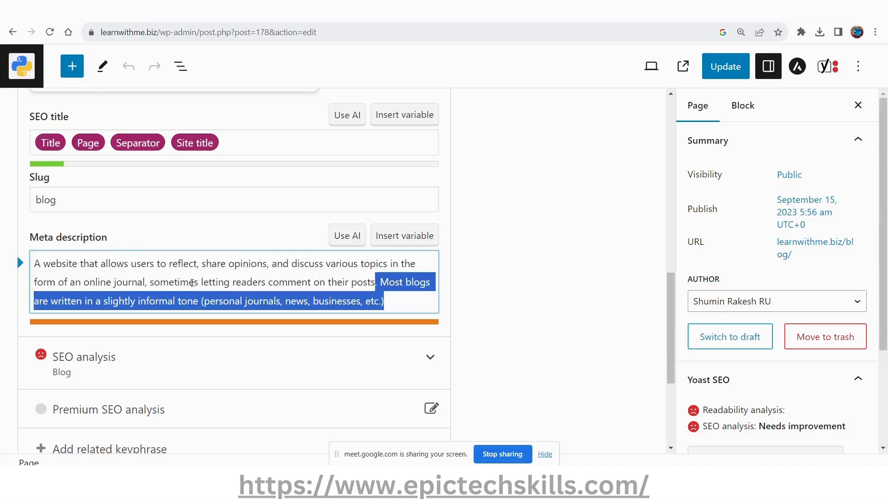
key("BackSpace")
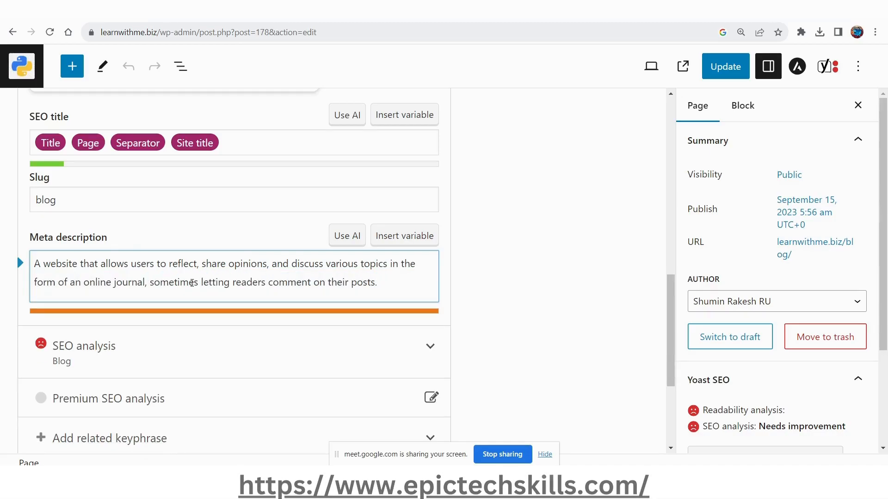
key("ctrl+Home")
key("ctrl+v")
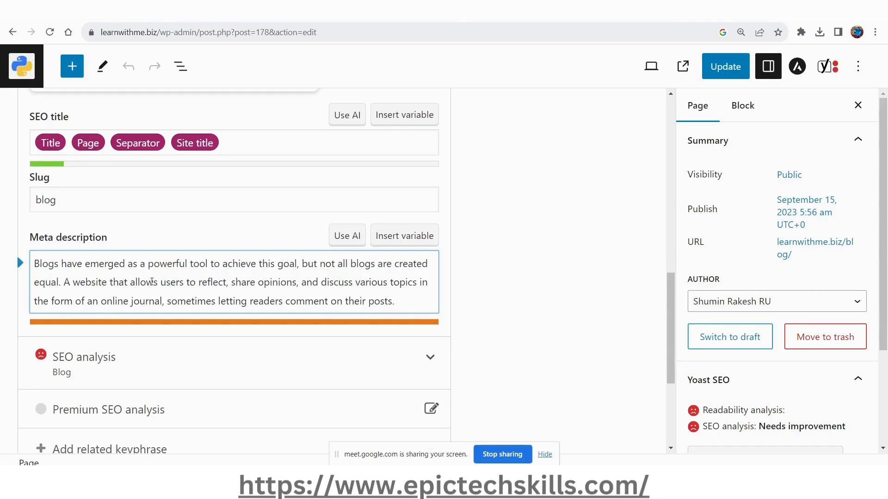
Expand the Yoast SEO analysis and examine its problems and improvements, including the keyphrase in meta description check.
scroll(152, 282, "down", 3)
left_click(152, 252)
scroll(157, 261, "down", 2)
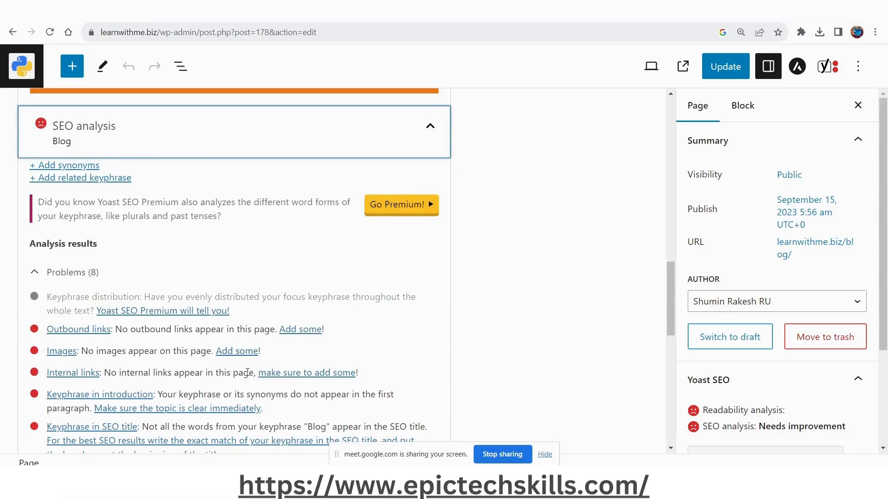
scroll(363, 391, "down", 4)
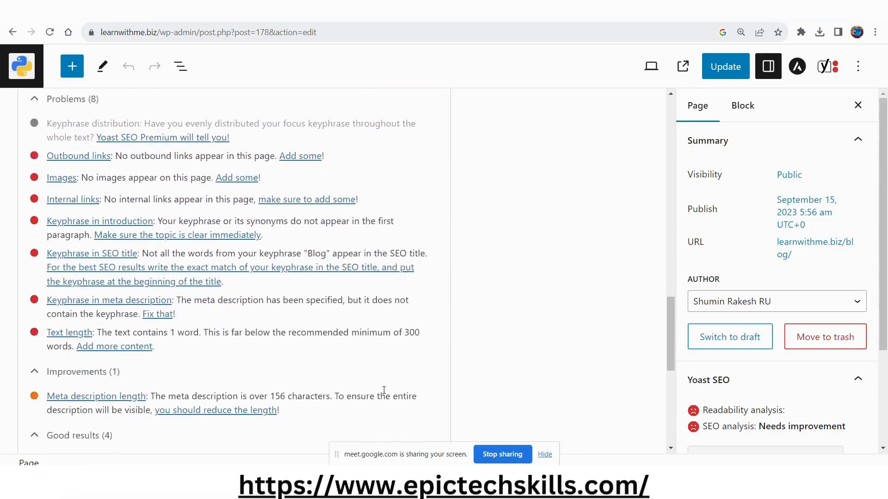
left_click_drag(219, 302, 127, 314)
scroll(130, 314, "up", 10)
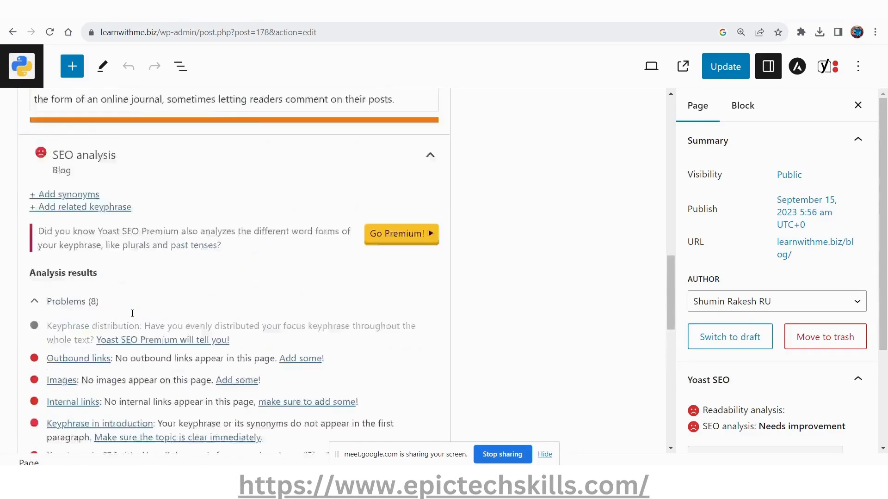
scroll(133, 314, "up", 3)
scroll(133, 314, "down", 3)
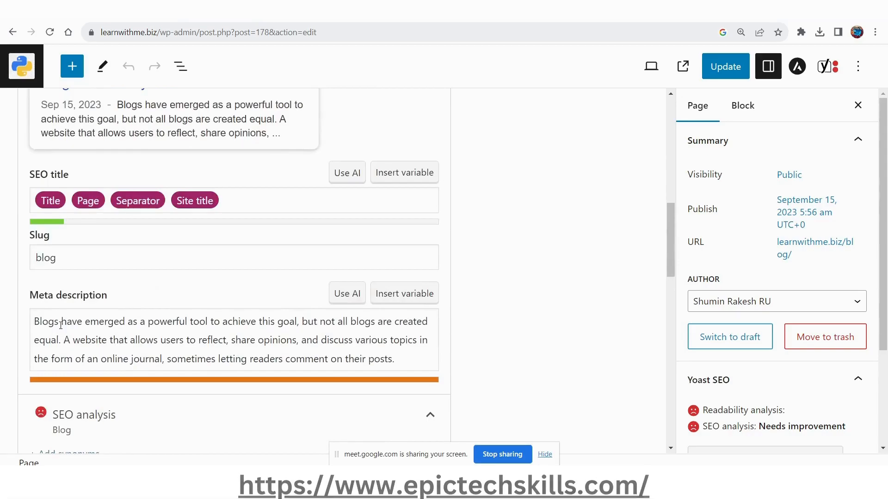
Change the opening words of the meta description to "Blog has" and recheck the SEO analysis.
double_click(60, 325)
scroll(102, 215, "up", 4)
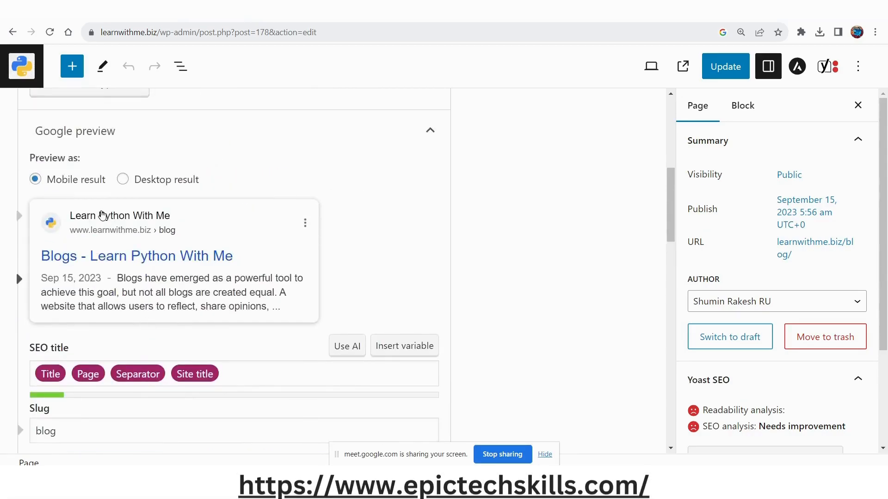
scroll(102, 216, "up", 3)
scroll(74, 222, "down", 8)
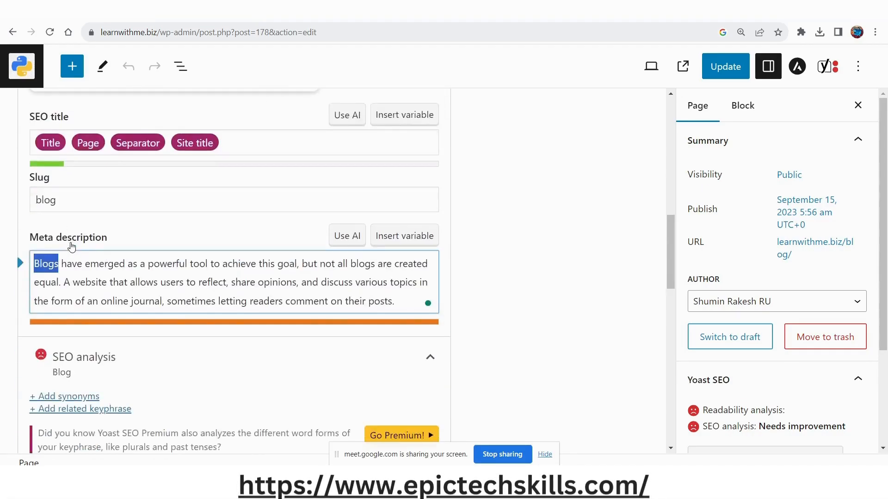
left_click(48, 264)
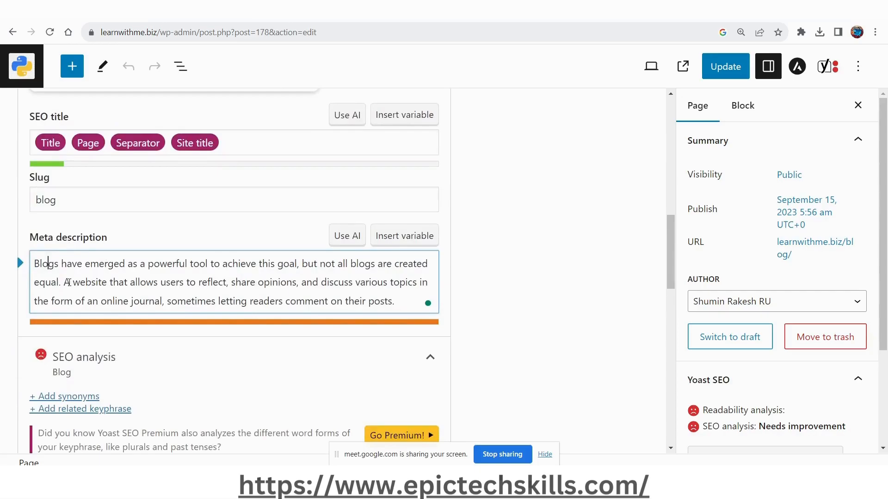
key("Delete")
double_click(79, 257)
type("has")
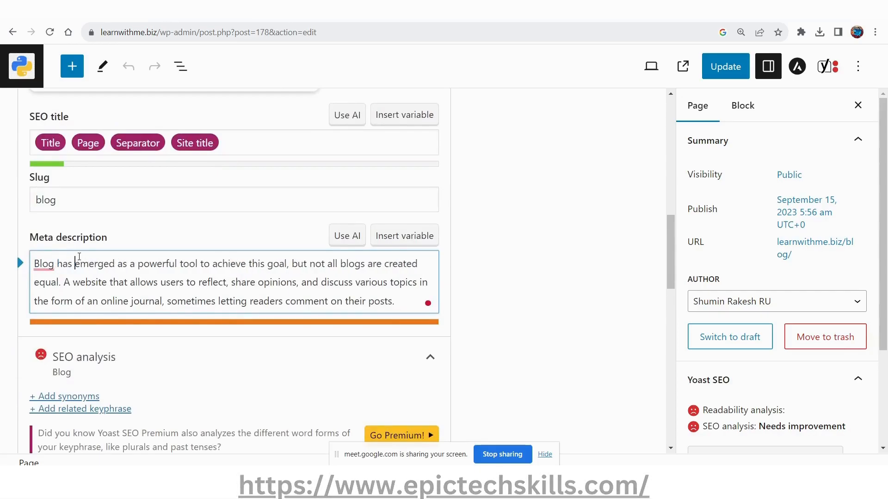
scroll(80, 256, "down", 8)
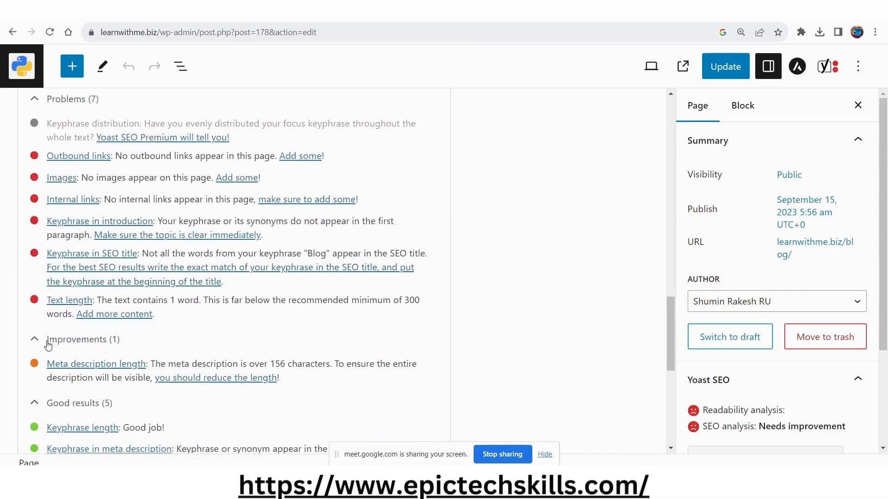
Examine the SEO analysis problems, improvements and good results alongside the SEO title, slug and meta description fields.
scroll(117, 346, "up", 2)
scroll(113, 314, "down", 2)
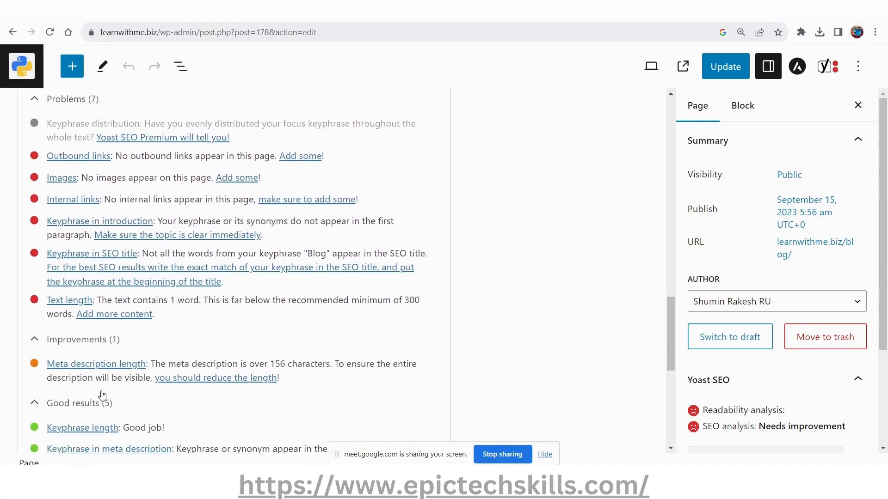
scroll(102, 395, "up", 10)
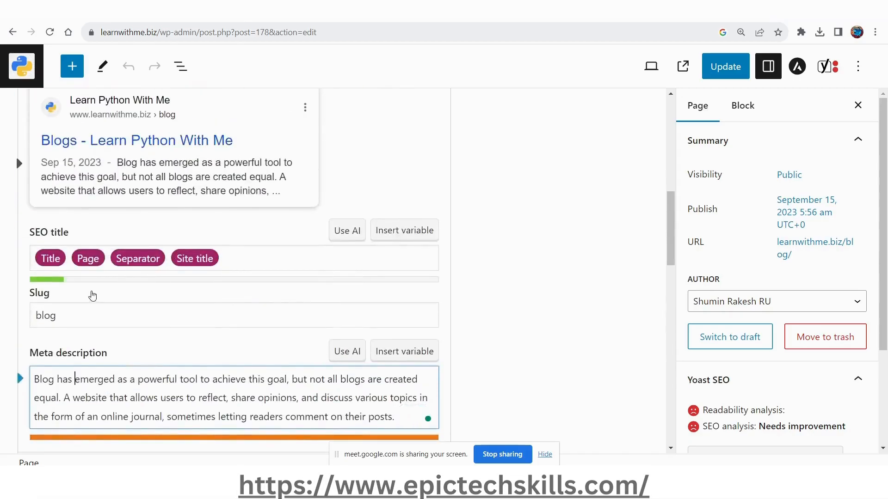
scroll(72, 370, "down", 3)
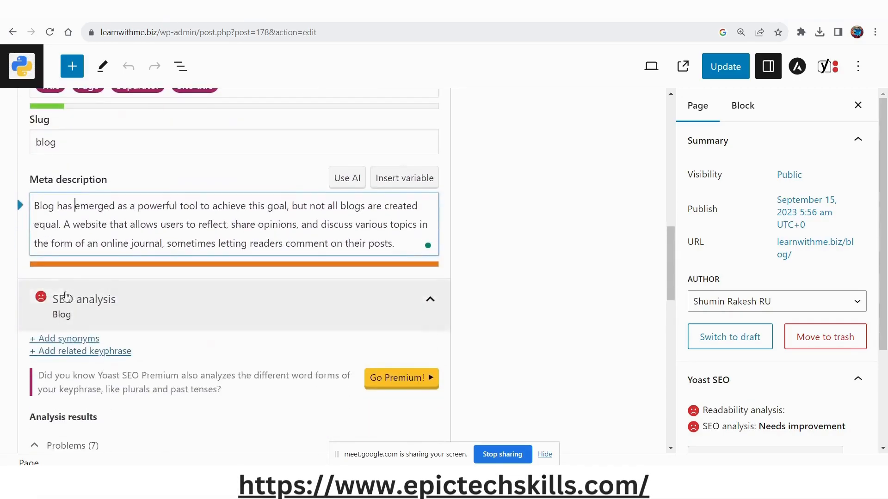
scroll(155, 264, "down", 3)
scroll(157, 300, "up", 10)
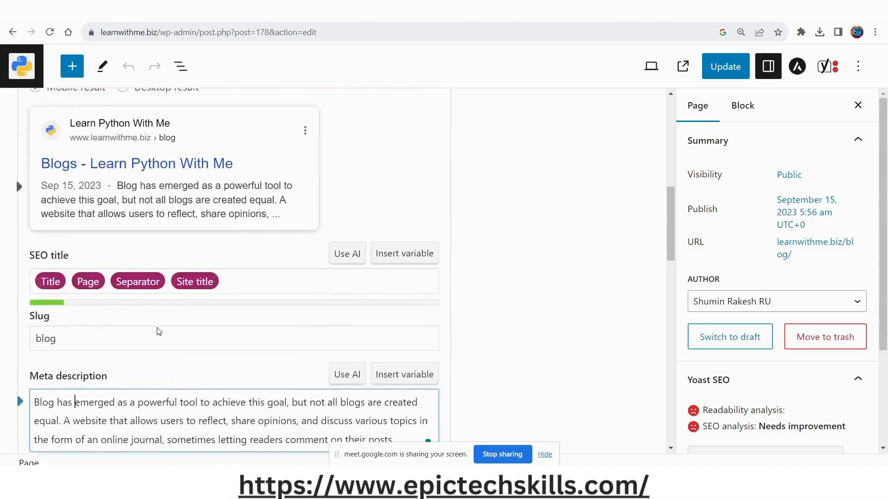
Request related keyphrases for the focus keyphrase and dismiss the Semrush authorization window.
scroll(158, 330, "up", 1)
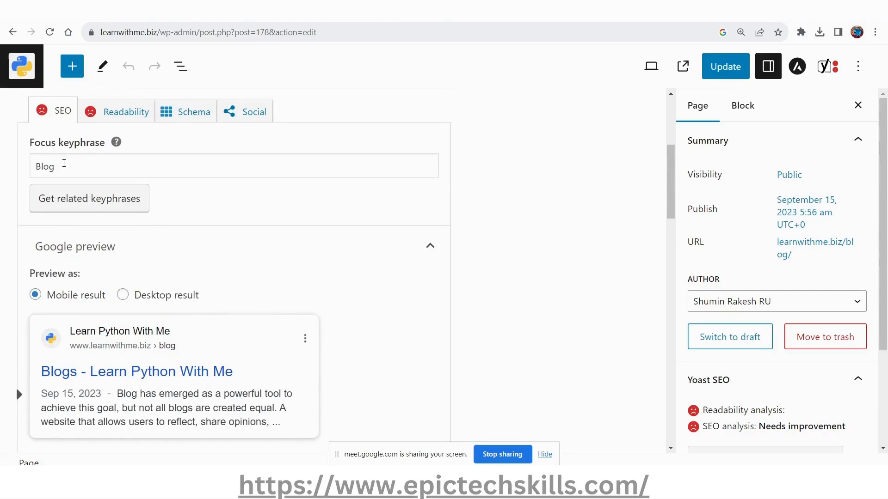
left_click(66, 204)
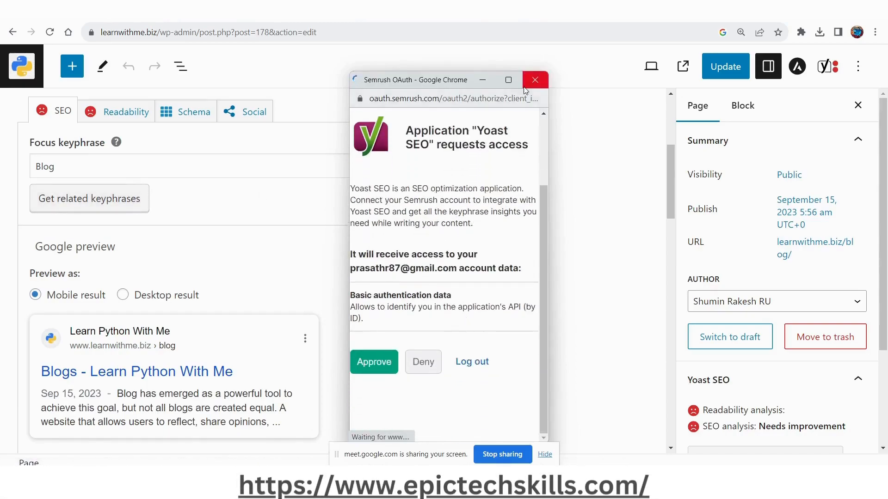
left_click(535, 80)
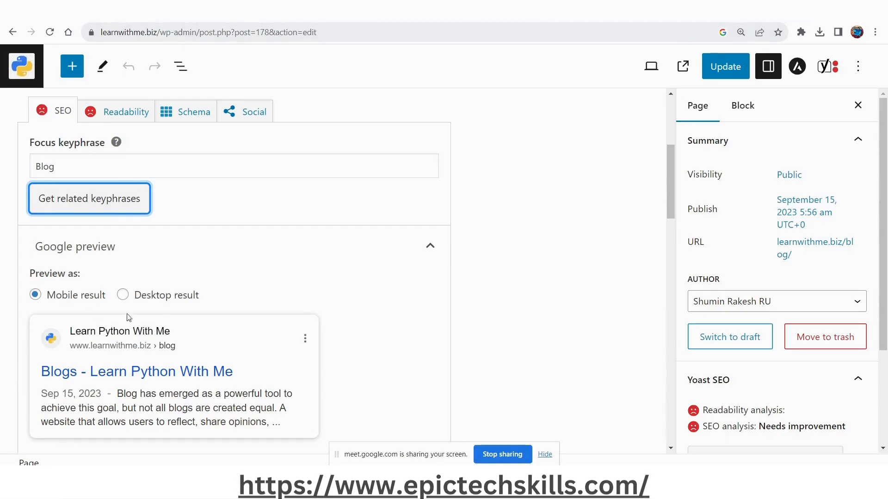
Compare the focus keyphrase with the page title, Google preview, SEO title, slug and meta description.
scroll(159, 338, "down", 3)
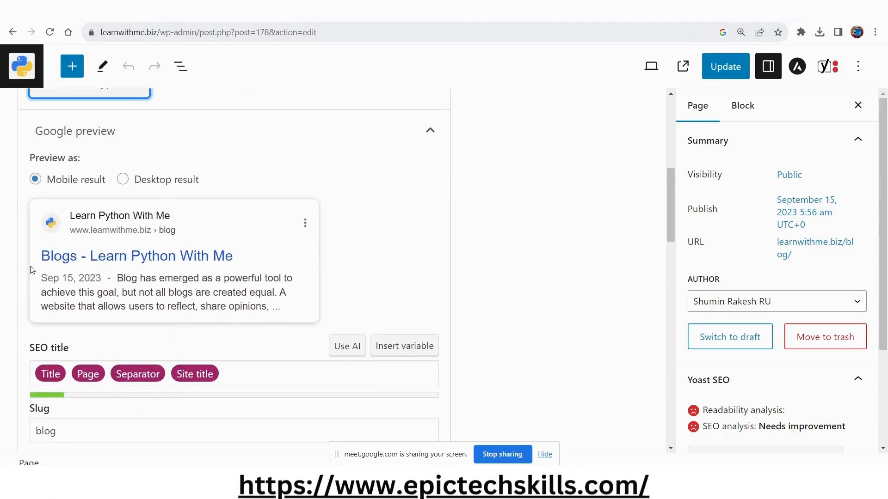
scroll(160, 294, "up", 7)
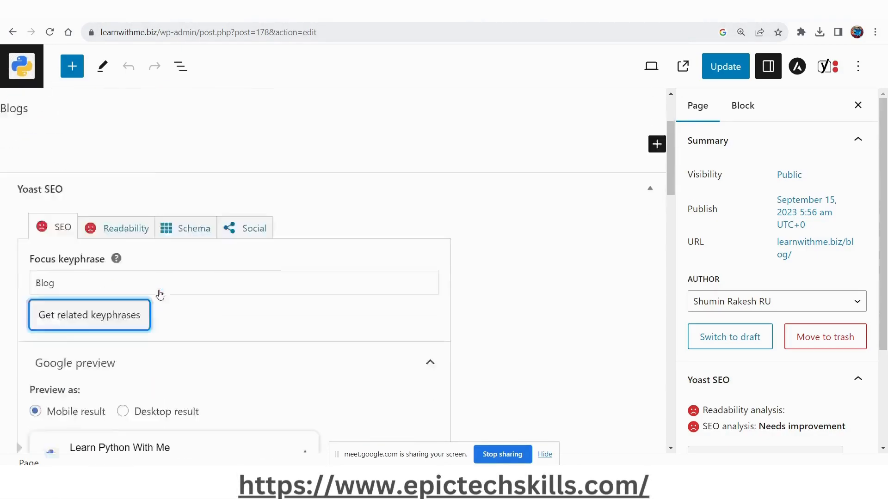
scroll(159, 295, "down", 5)
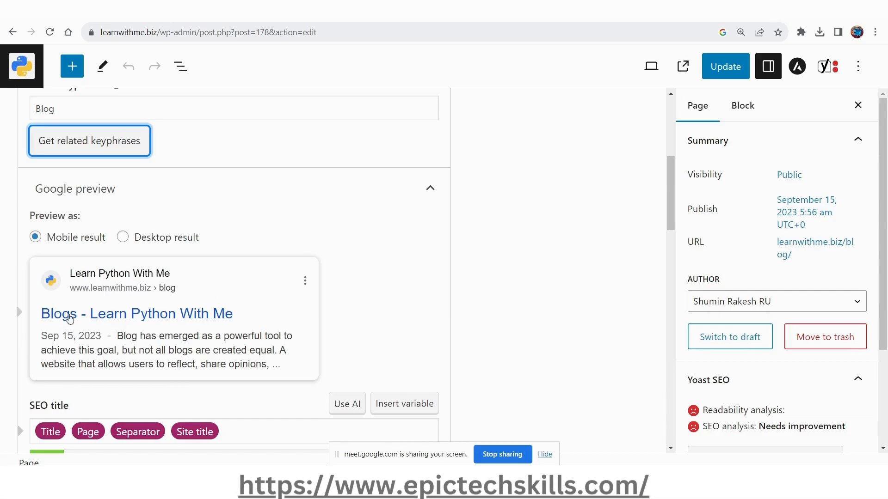
scroll(68, 338, "down", 3)
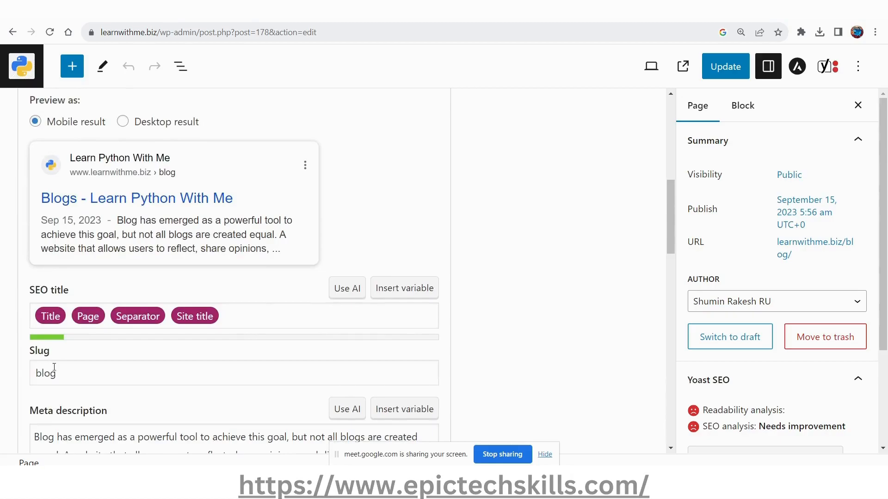
scroll(151, 240, "up", 1)
scroll(150, 238, "up", 10)
left_click(34, 160)
double_click(34, 160)
scroll(115, 188, "down", 4)
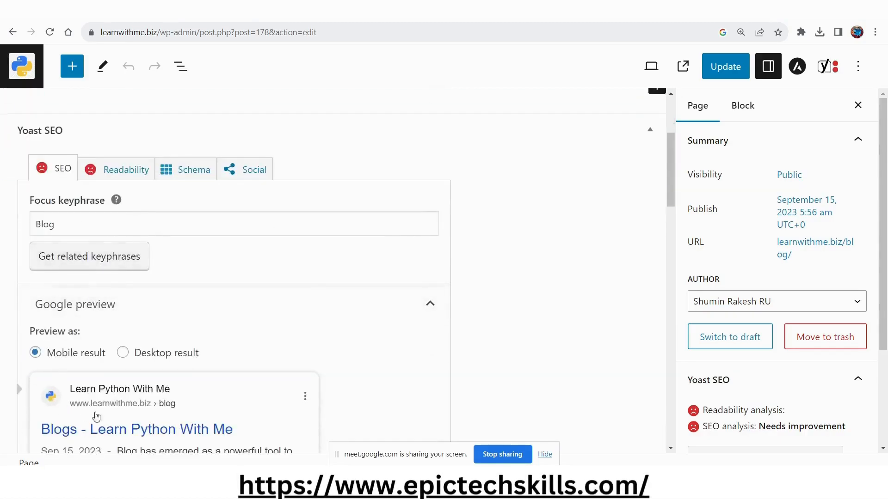
scroll(183, 418, "down", 2)
scroll(201, 329, "down", 1)
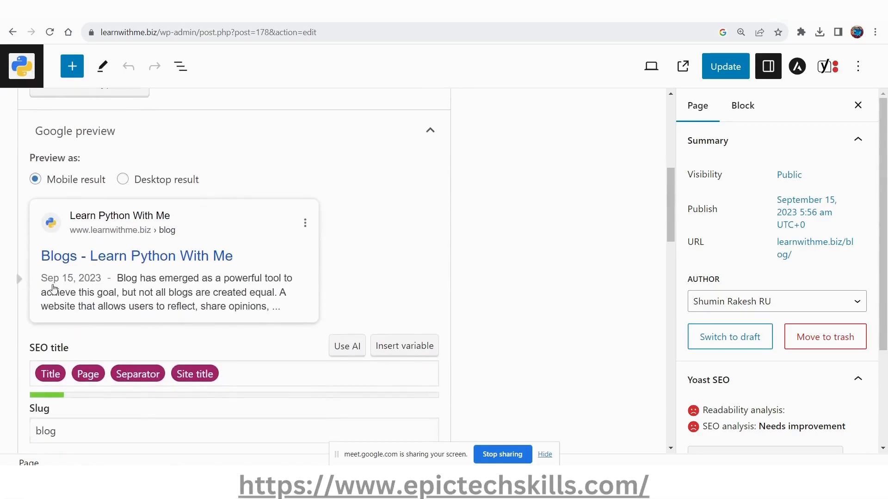
scroll(171, 291, "down", 3)
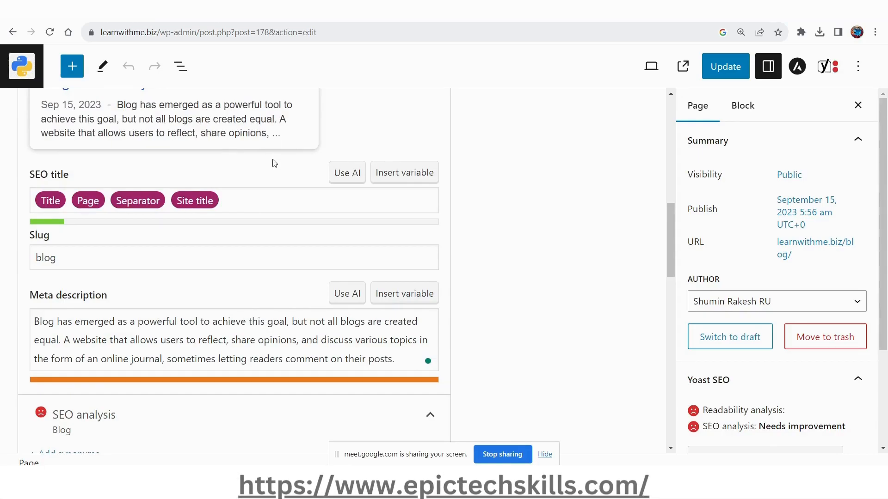
scroll(208, 130, "up", 1)
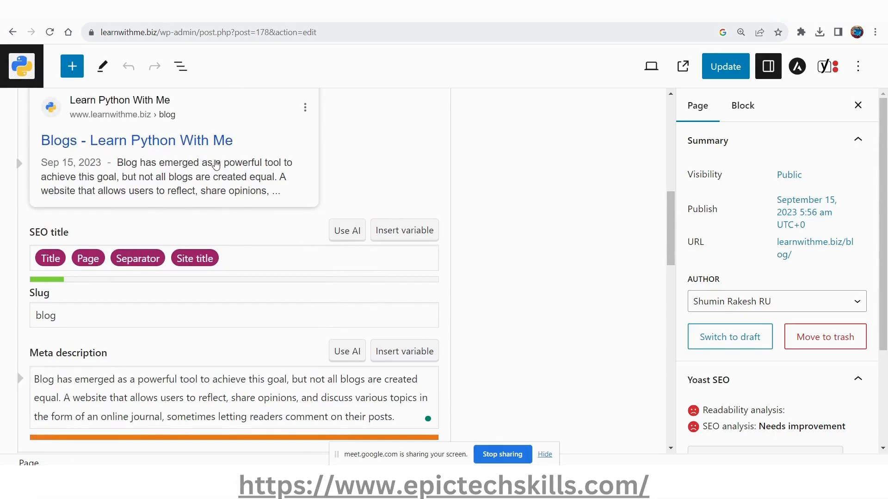
Look over the SEO analysis and page content once more and update the Blogs page to save its SEO changes.
scroll(245, 259, "down", 6)
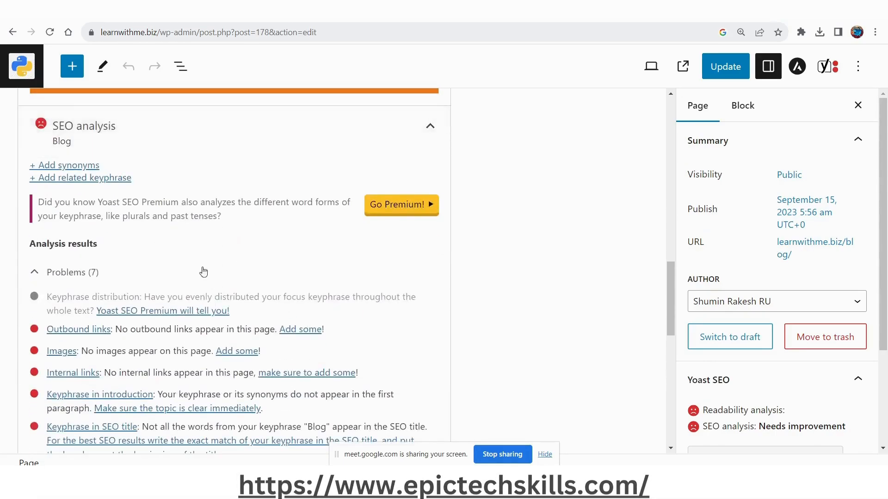
scroll(324, 269, "down", 2)
scroll(377, 294, "up", 5)
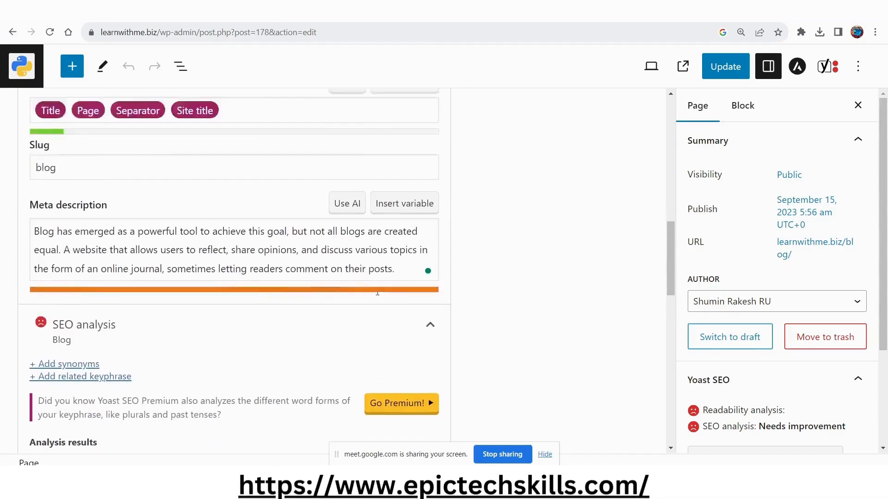
scroll(378, 295, "up", 7)
scroll(376, 296, "up", 5)
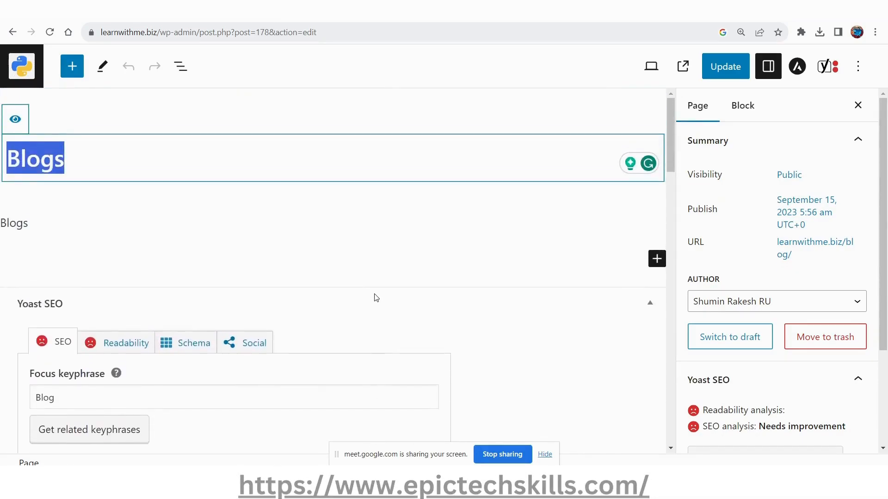
scroll(376, 298, "down", 15)
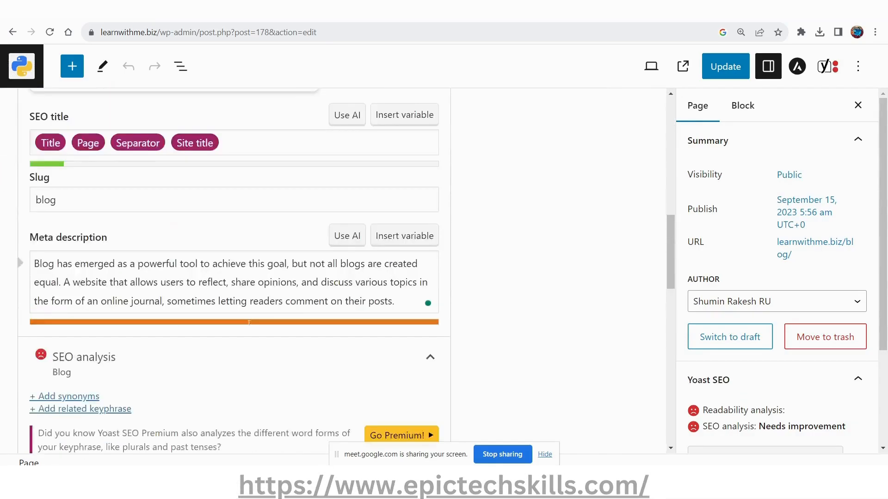
left_click(722, 67)
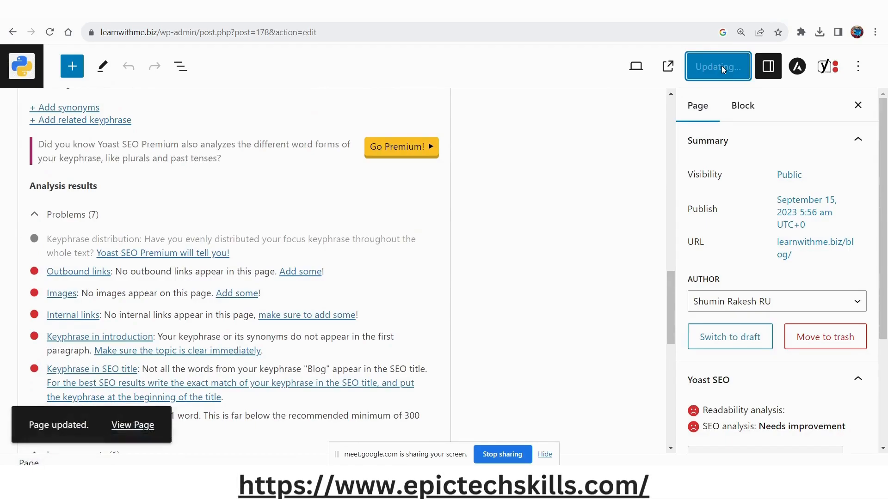
Leave the page editor and open the management page for post categories.
left_click(24, 71)
mouse_move(41, 121)
left_click(164, 127)
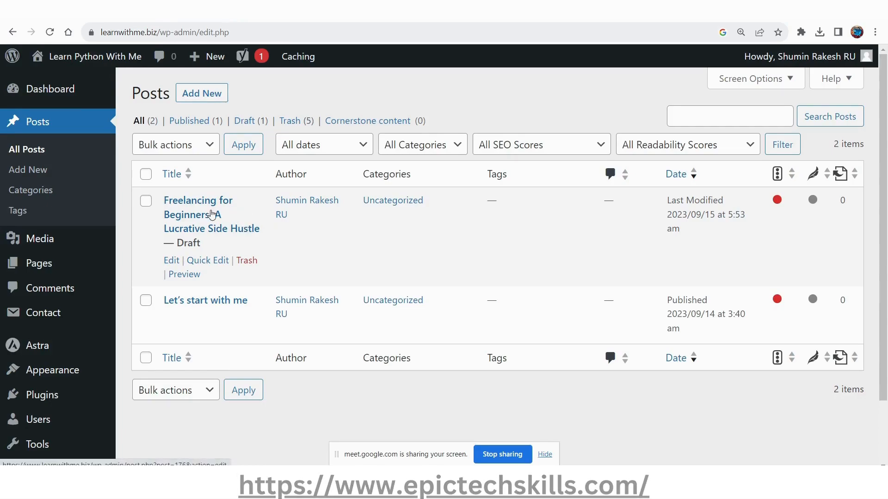
left_click(40, 191)
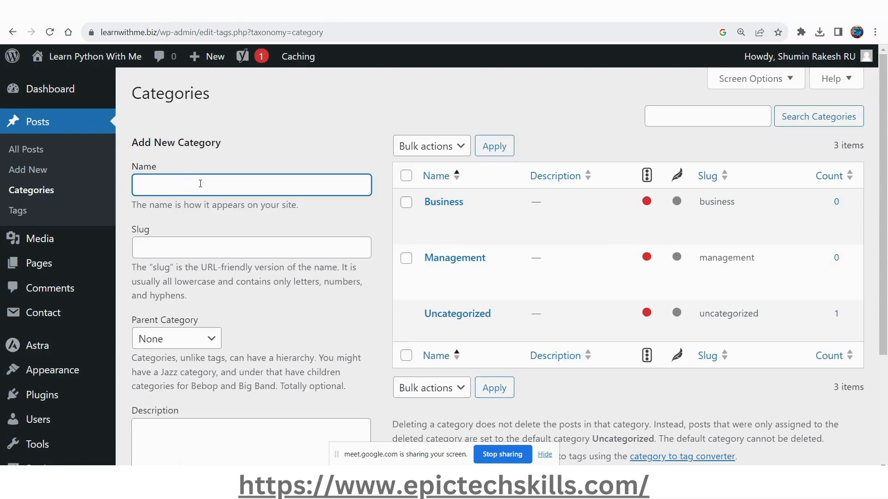
Enter a new category named "Freelancing" with the slug "blog".
type("F")
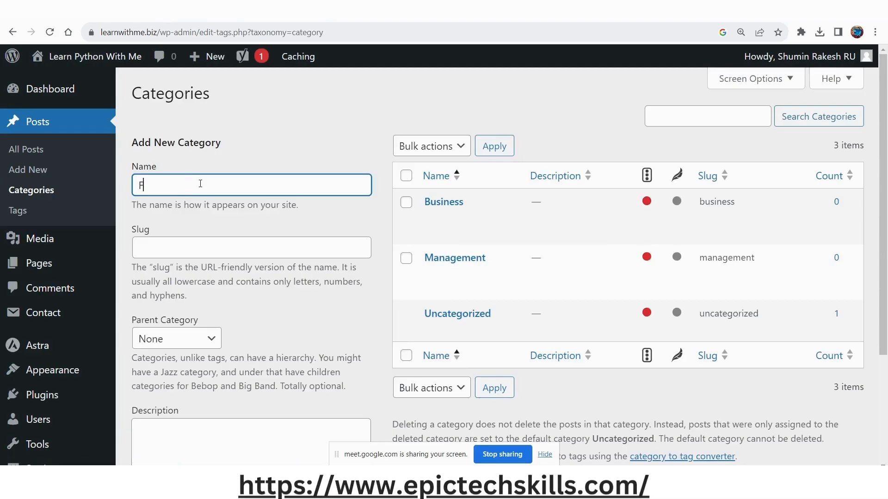
type("reelancing")
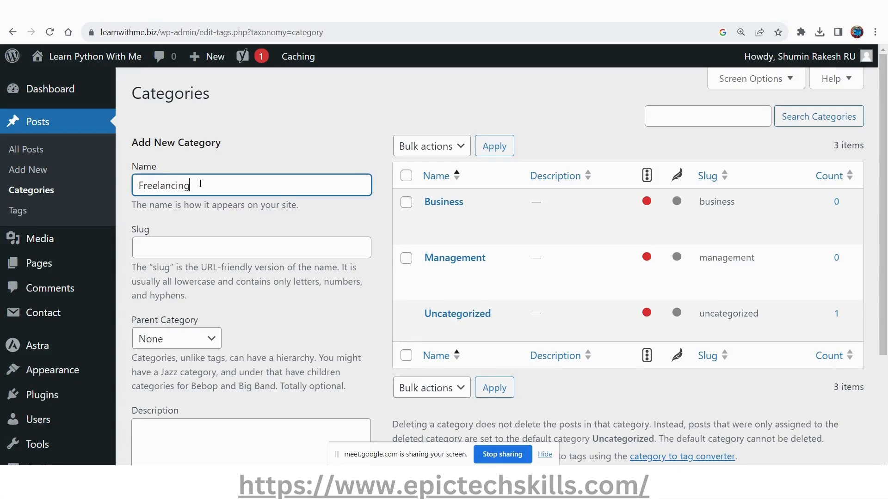
key("ctrl+a")
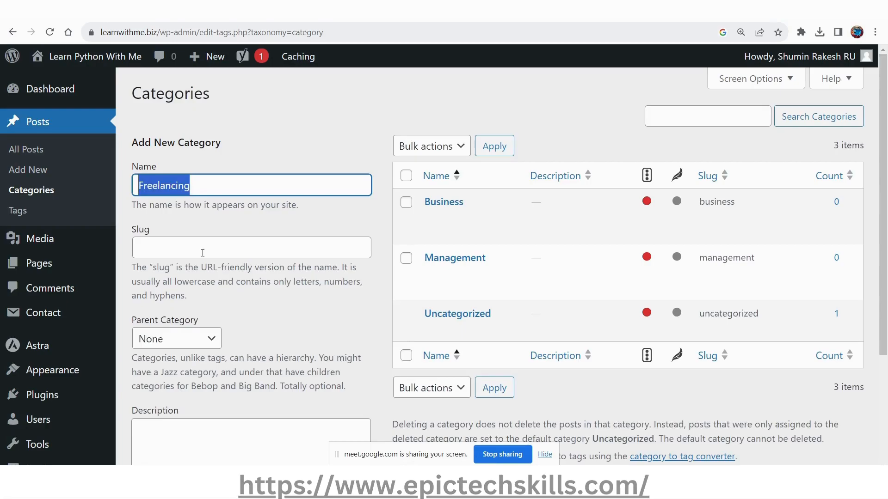
left_click(203, 252)
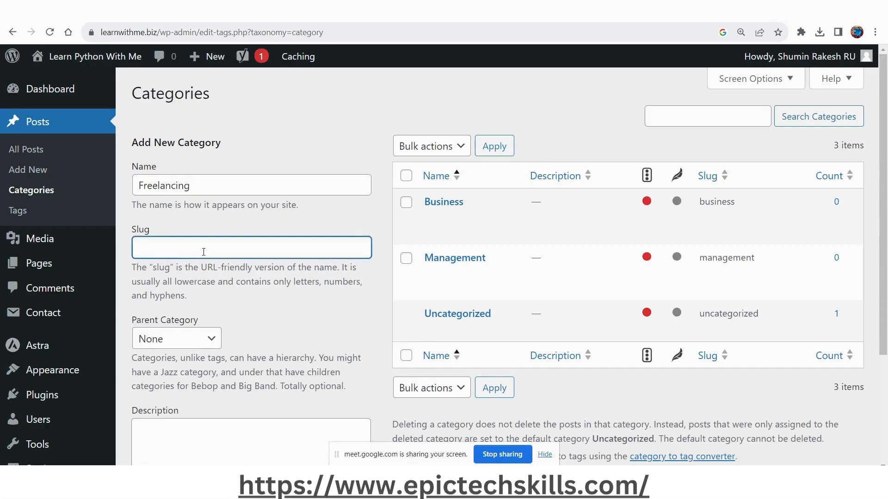
type("blog")
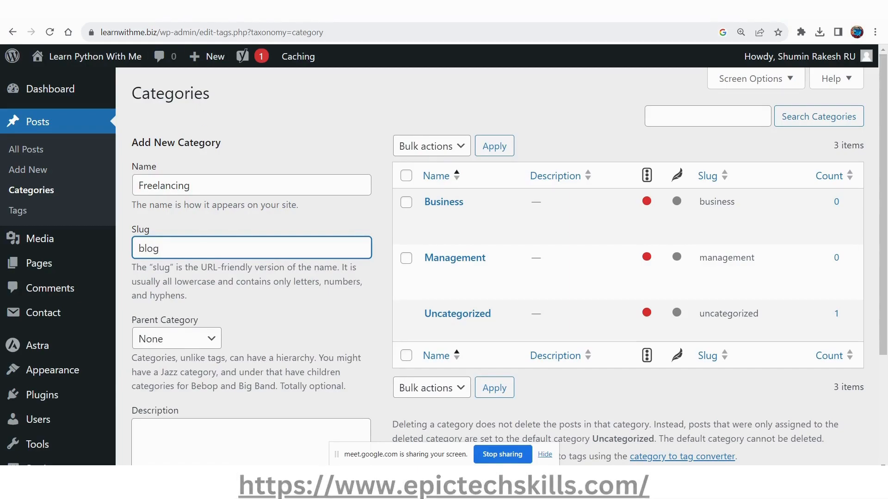
Check how the blog slug appears in the address learnwithme.biz/blog/ in a new browser tab, and return to the category form.
key("ctrl+t")
type("learnwithme.biz")
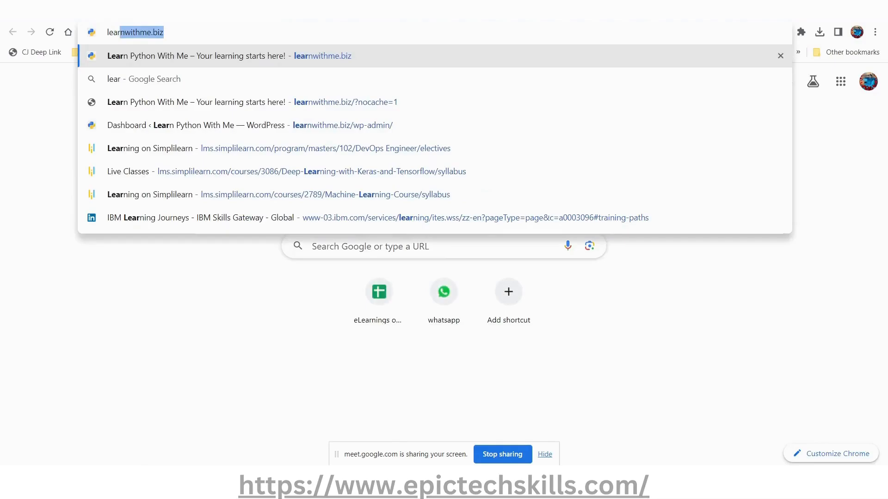
key("End")
type("/b")
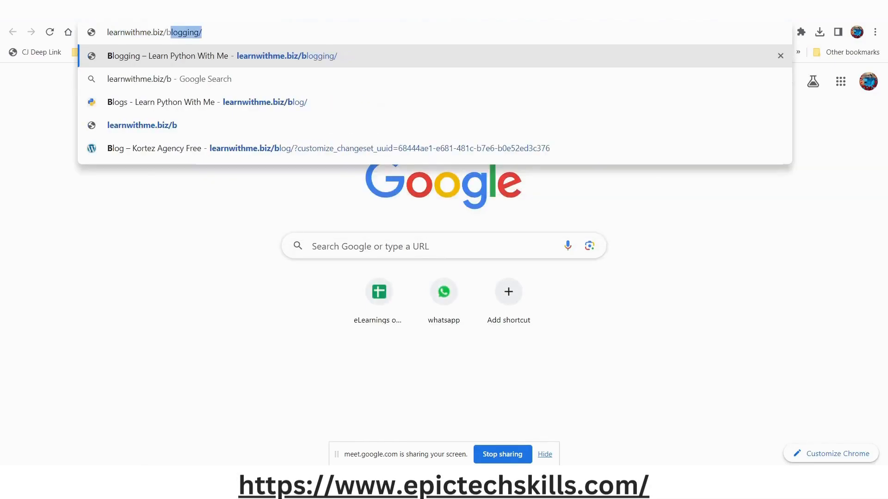
key("Down")
key("Down")
left_click_drag(212, 32, 232, 32)
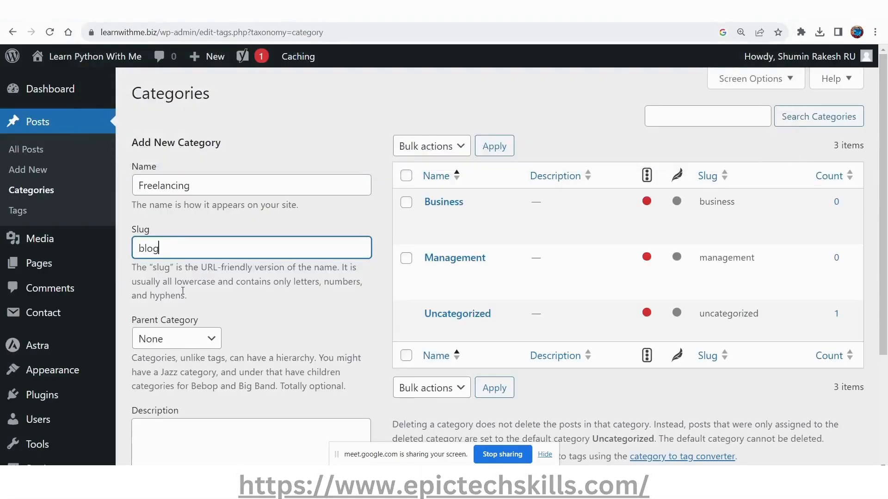
Review the parent category options for the new category, keeping None, and look over the rest of the form.
left_click(174, 342)
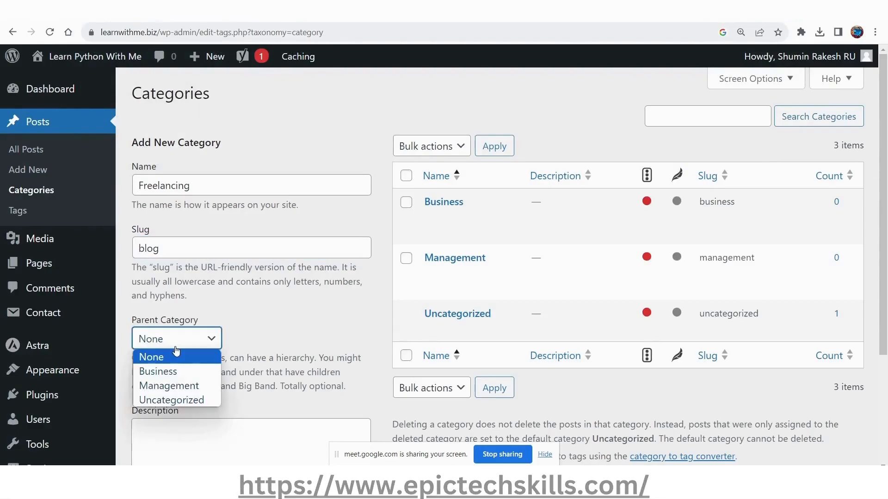
left_click(173, 343)
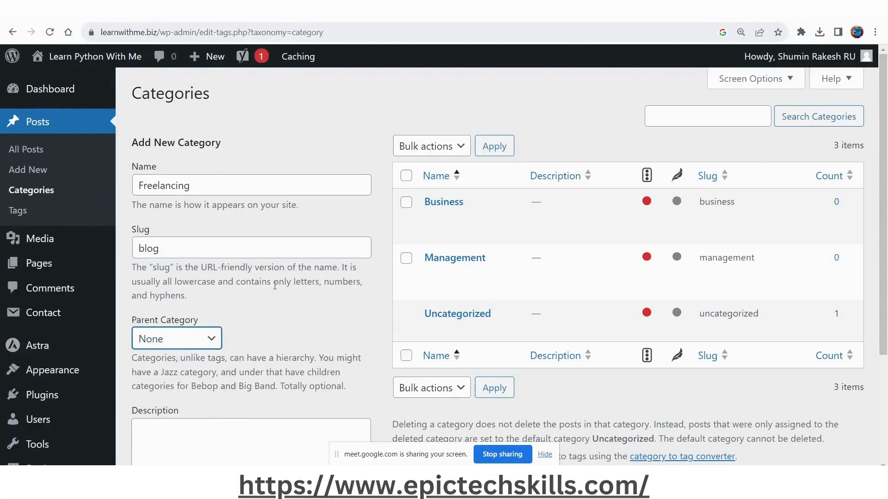
scroll(289, 312, "down", 2)
scroll(289, 311, "up", 2)
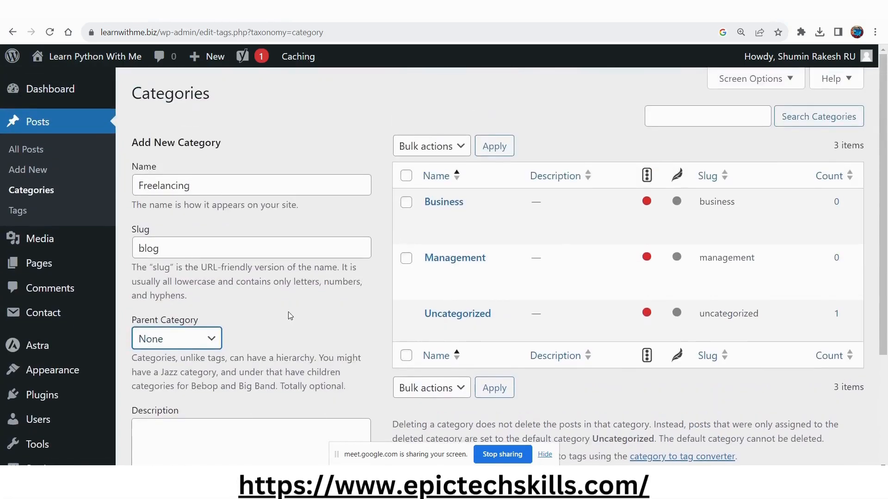
Copy the three bullets under "What is freelancing?" from the Bard answer into the new category's description.
key("super+Tab")
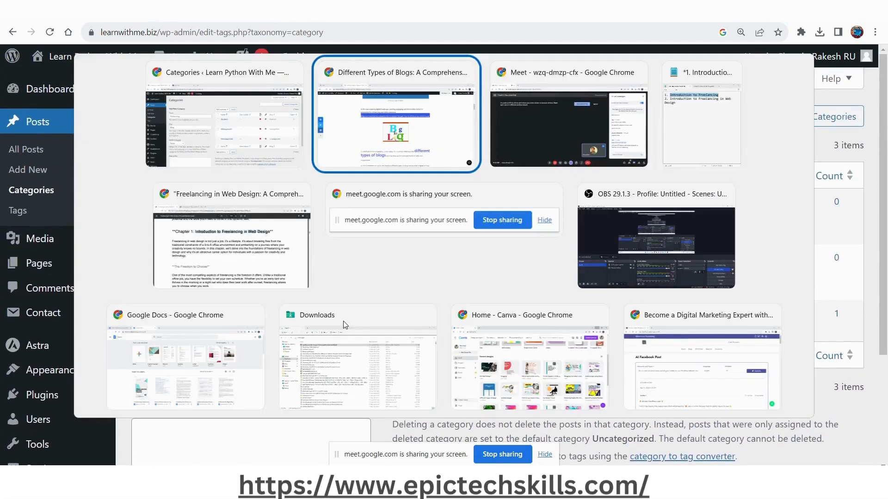
key("alt+Tab")
left_click(121, 11)
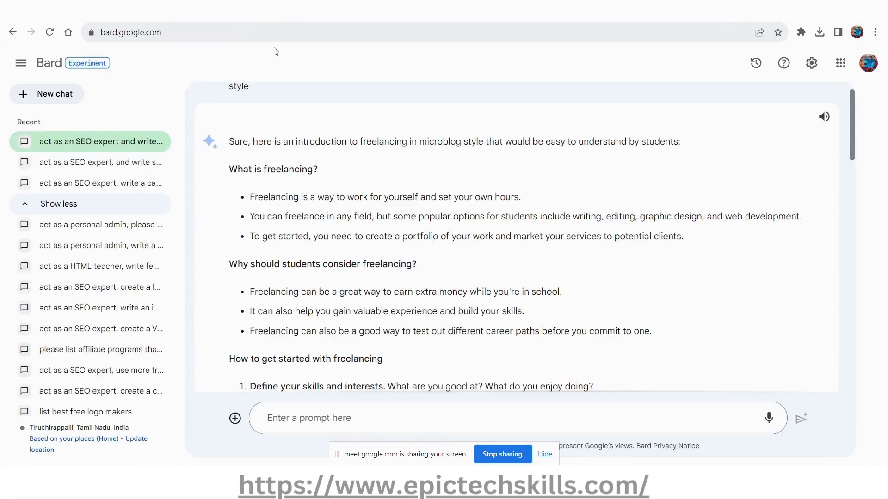
scroll(485, 266, "up", 1)
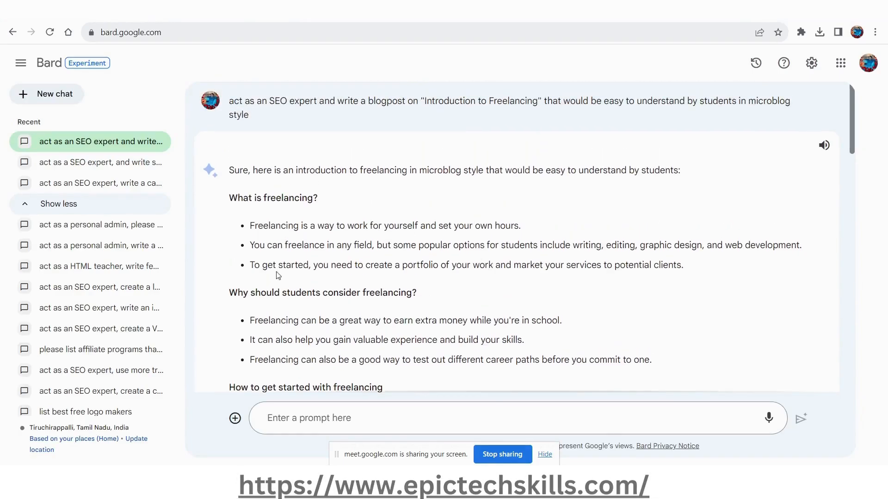
left_click_drag(250, 245, 560, 247)
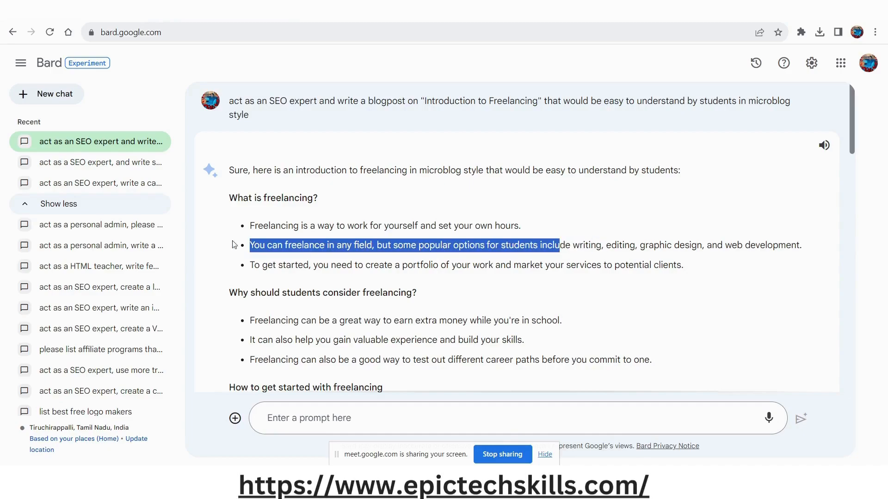
left_click_drag(250, 227, 692, 263)
key("alt+Tab")
left_click(236, 432)
key("ctrl+v")
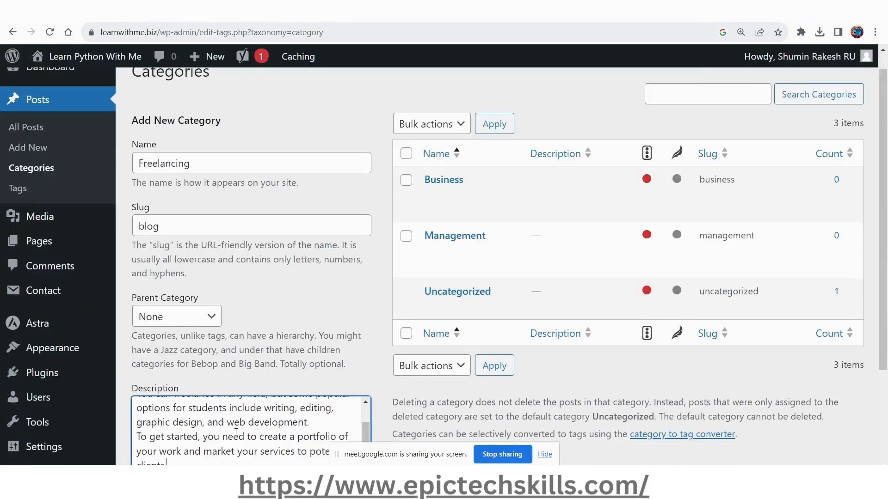
Replace the word "students" with "beginners" in the category description.
key("ctrl+Home")
key("Down")
key("Down")
key("Down")
key("Down")
key("Down")
key("Down")
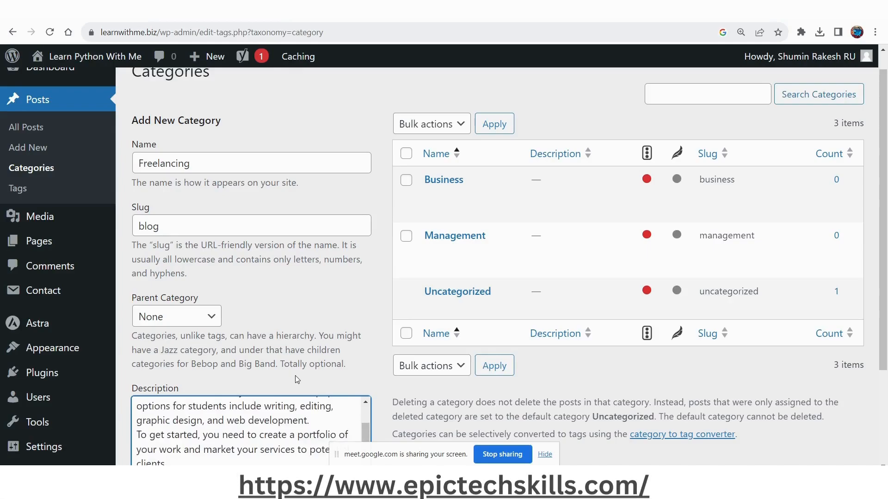
key("ctrl+Home")
key("Down")
key("Down")
key("Down")
key("Down")
key("Down")
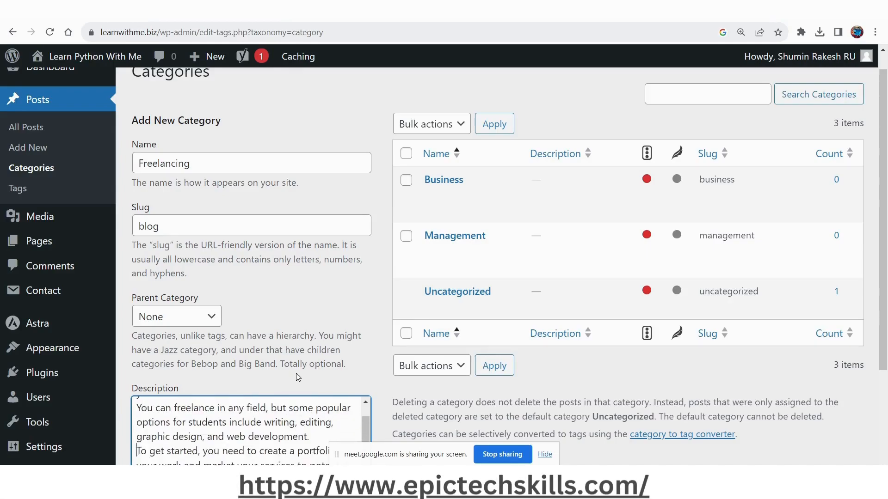
key("ctrl+shift+Right")
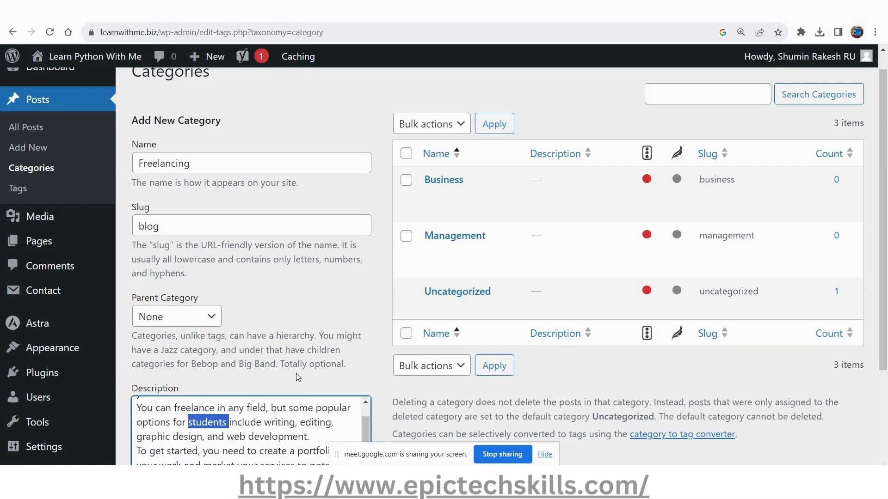
type("beginners")
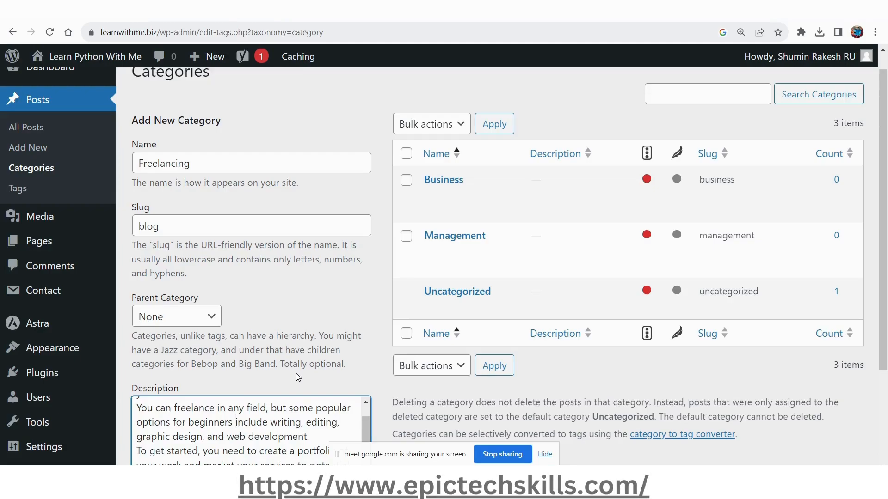
Insert "to" before "include writing" in the description's second sentence.
key("Down")
key("Up")
key("Down")
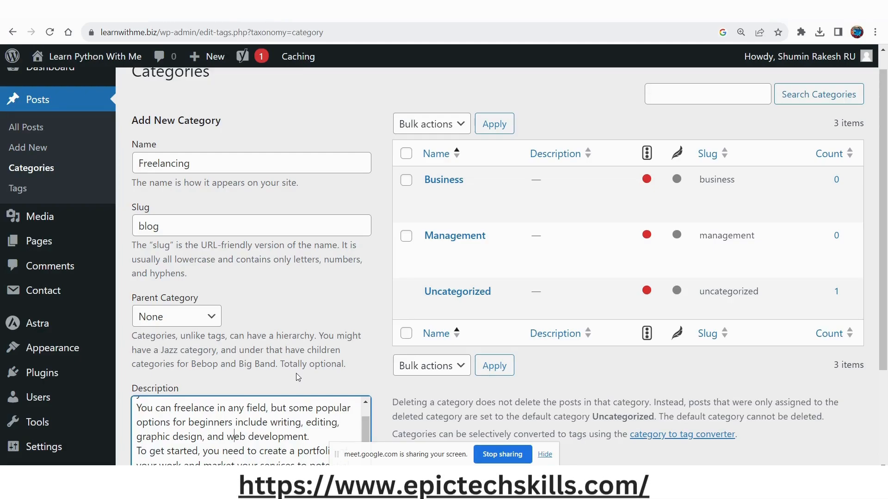
key("Up")
key("Up")
type("to")
key("Down")
Review the rest of the description and add the Freelancing category to the site.
key("Down")
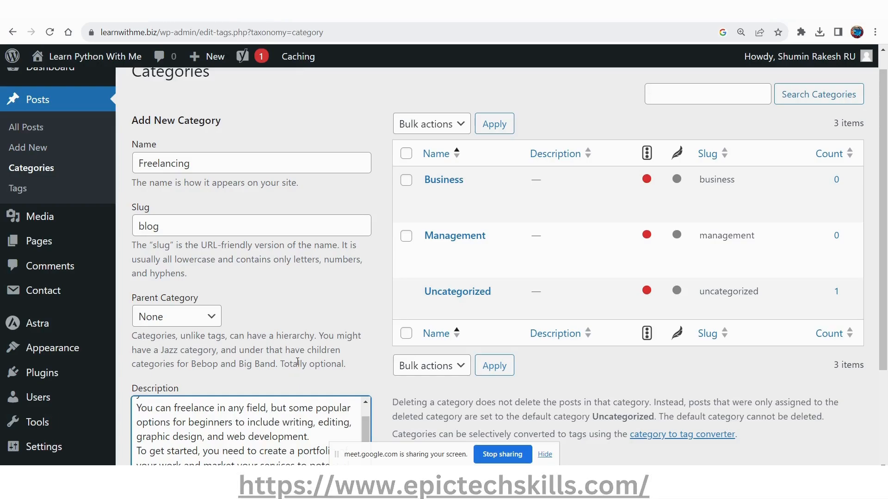
key("Down")
key("Down")
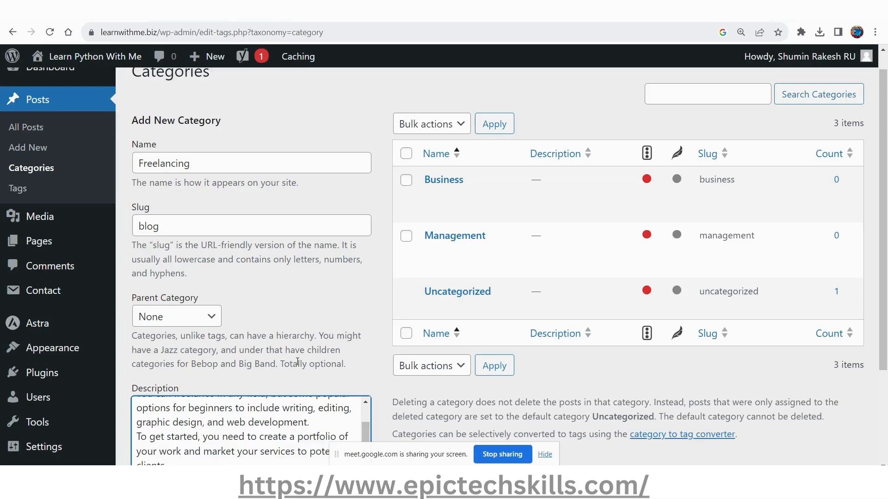
key("Up")
key("Up")
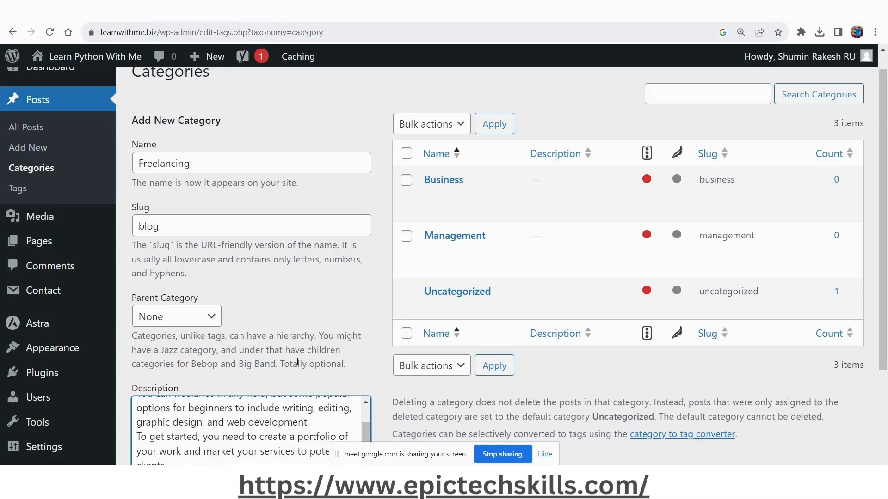
scroll(297, 362, "down", 3)
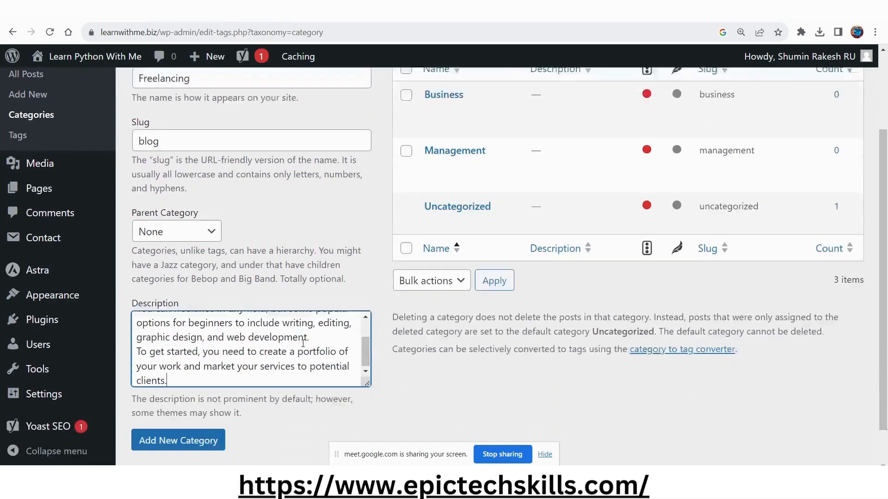
scroll(324, 393, "up", 2)
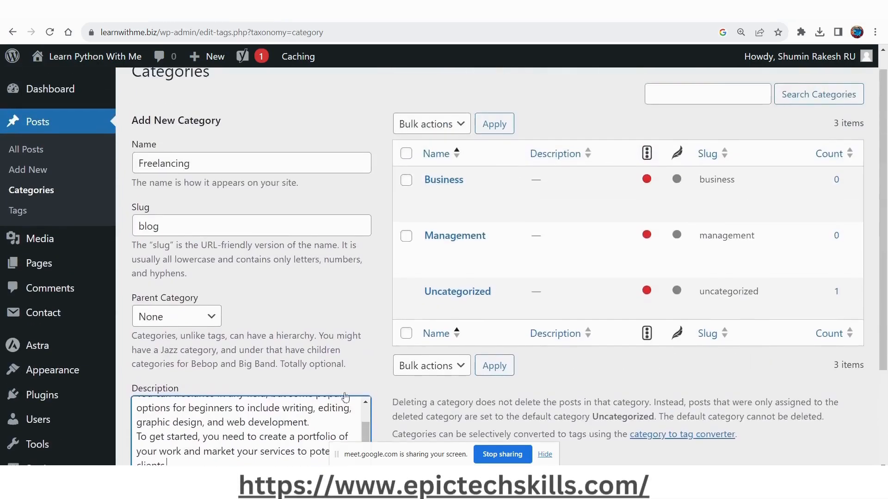
scroll(220, 391, "down", 2)
left_click(194, 398)
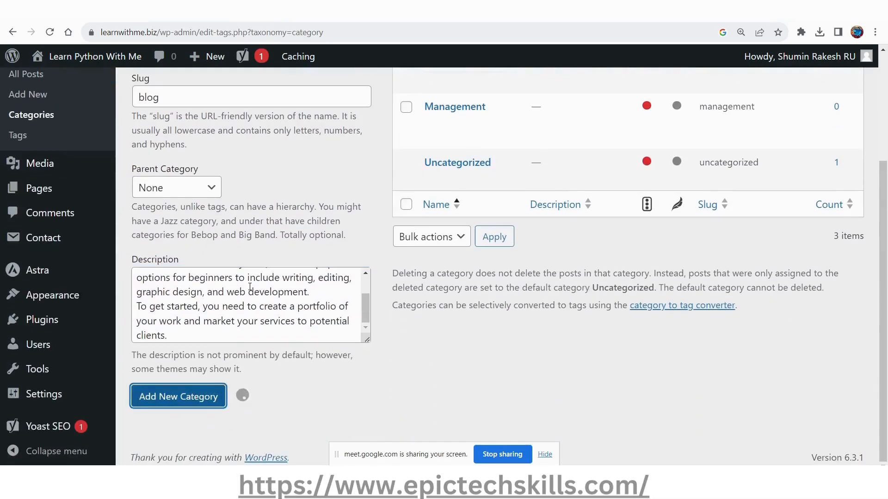
Use Quick Edit to move the draft post "Freelancing for Beginners: A Lucrative Side Hustle" from Uncategorized to the Freelancing category.
left_click(54, 76)
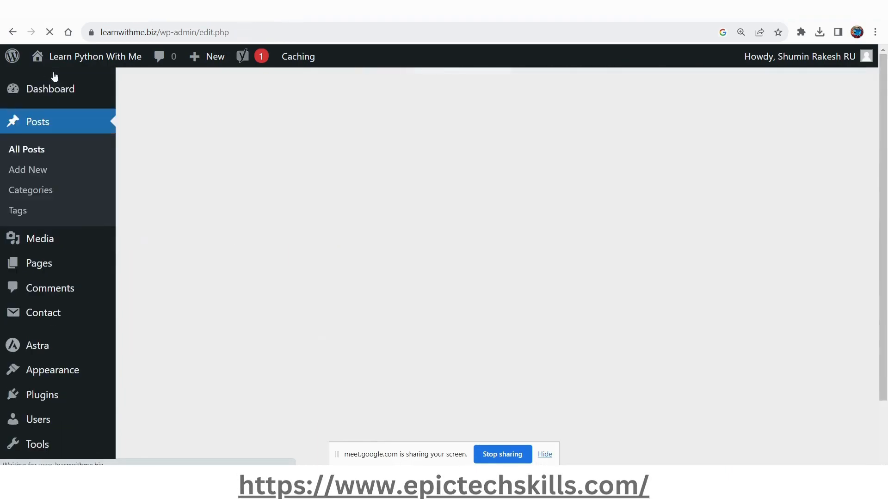
left_click(144, 203)
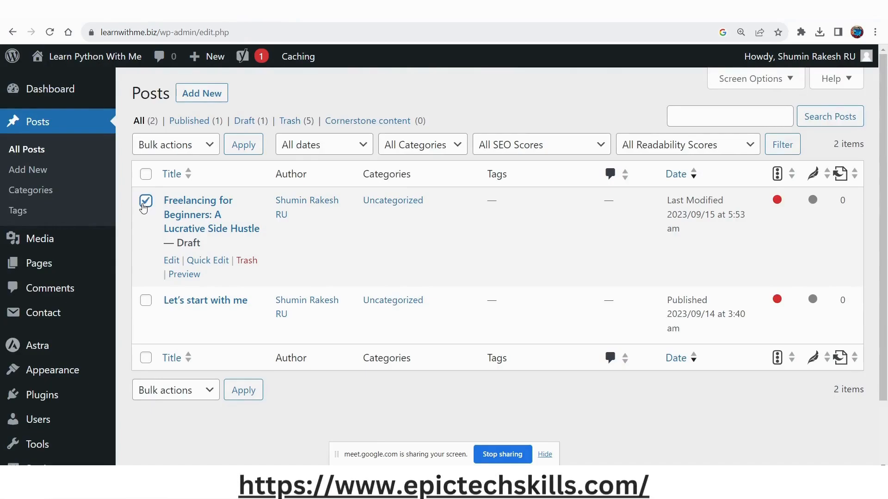
left_click(213, 261)
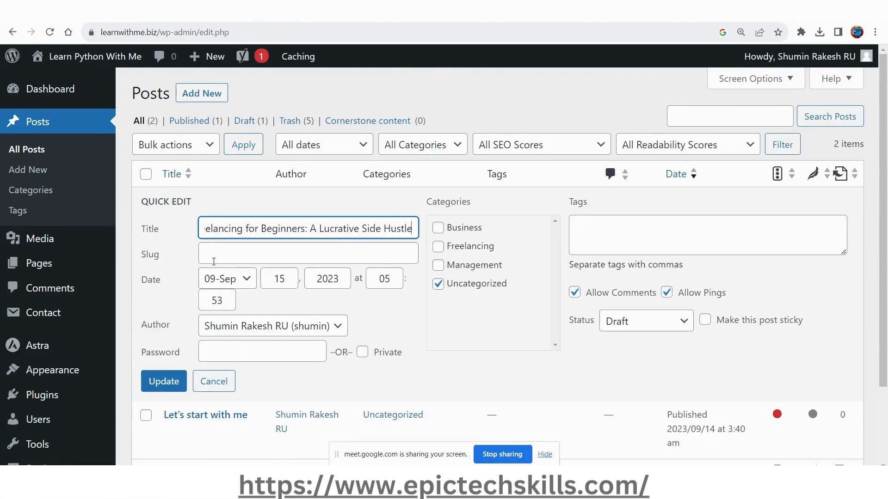
left_click_drag(474, 281, 471, 286)
left_click(438, 284)
left_click(438, 246)
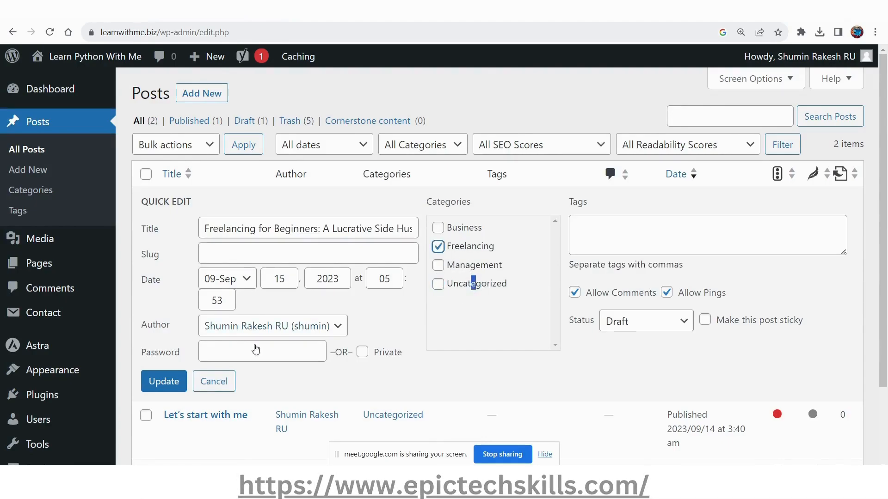
left_click(172, 378)
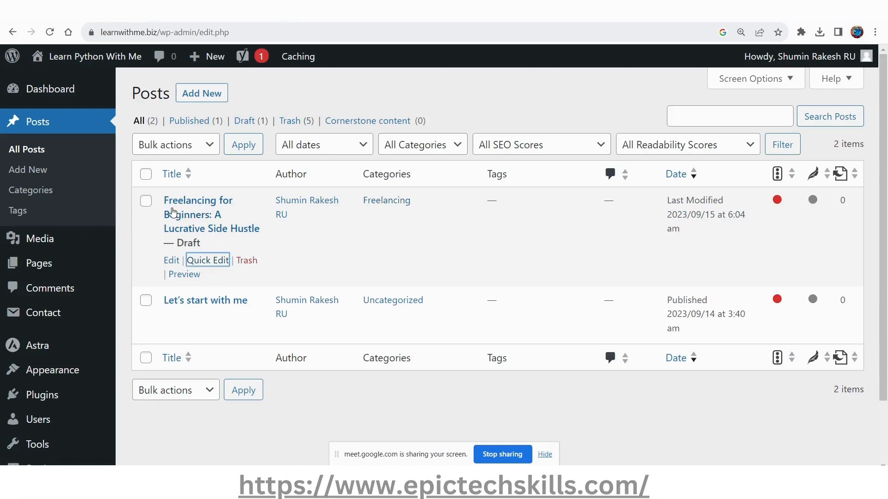
Open the freelancing draft post in the editor and check its Yoast readability and SEO analysis ratings.
left_click(173, 261)
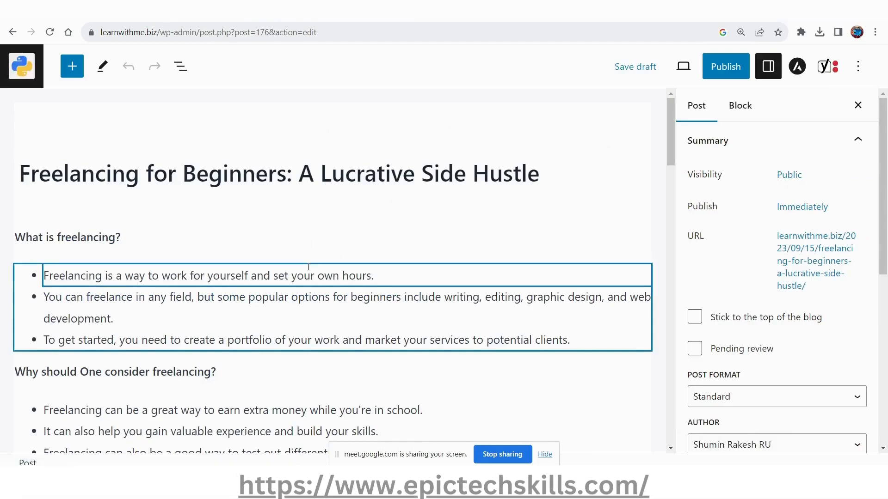
scroll(747, 314, "down", 8)
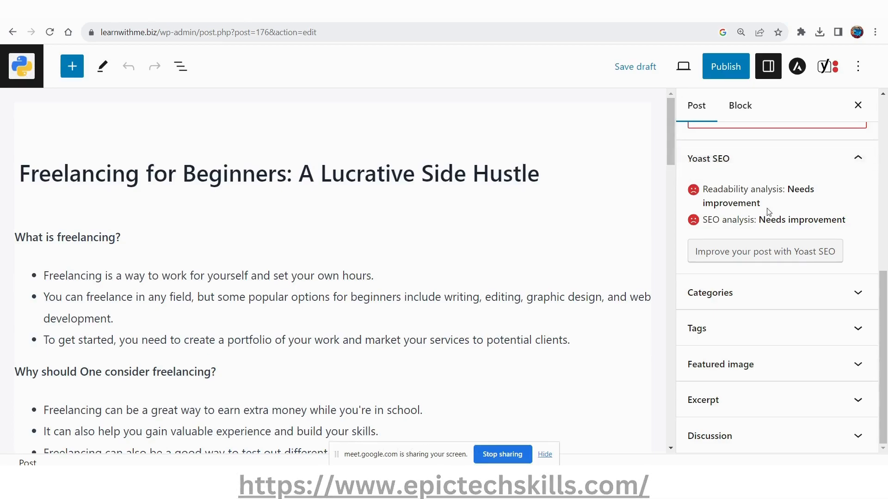
left_click_drag(701, 190, 774, 202)
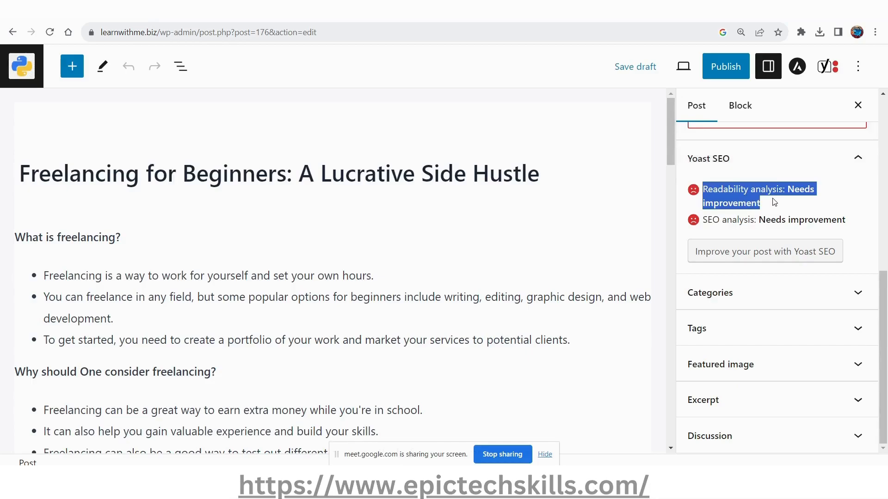
left_click(774, 218)
left_click_drag(722, 221, 826, 221)
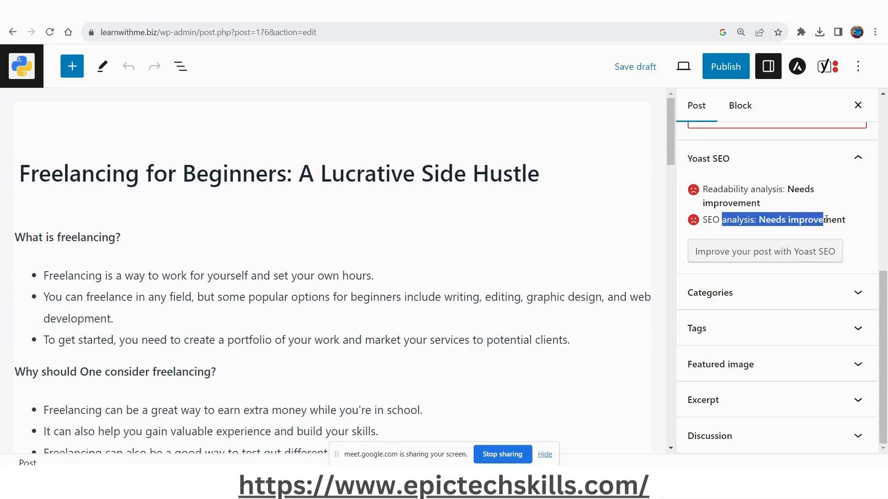
left_click(800, 220)
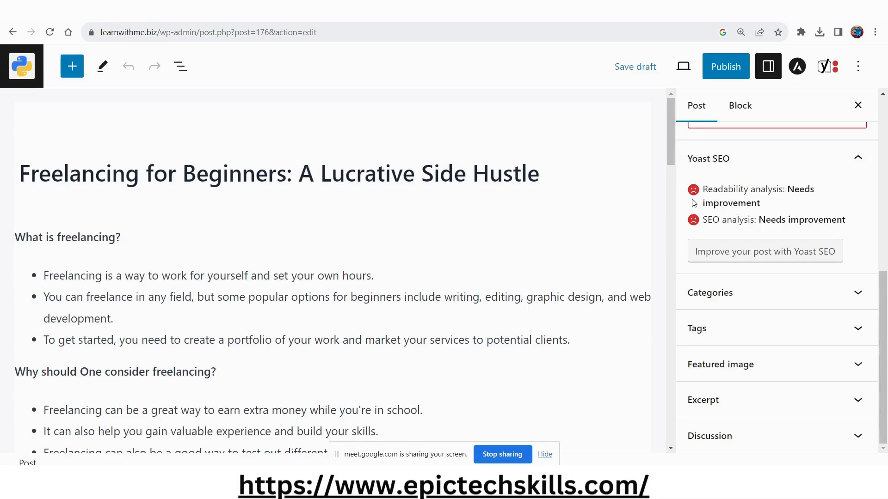
Open the Yoast SEO settings for the post and expand the SEO analysis.
left_click(743, 252)
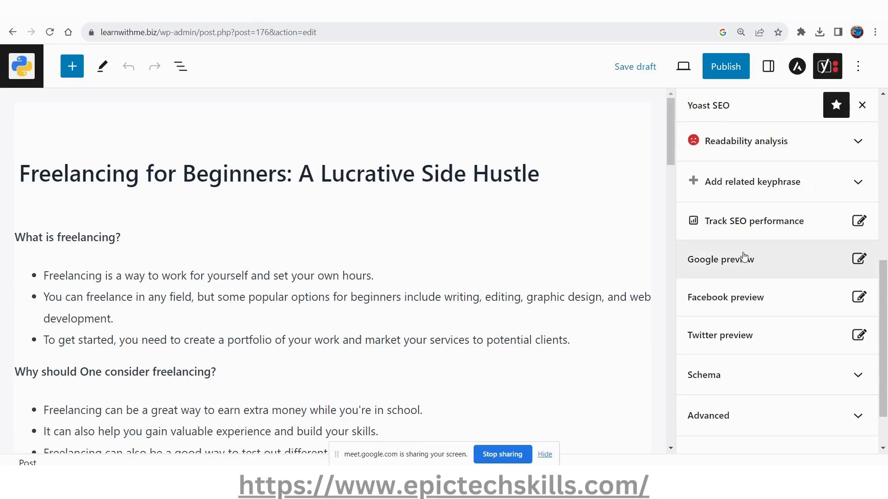
left_click(828, 68)
left_click(828, 67)
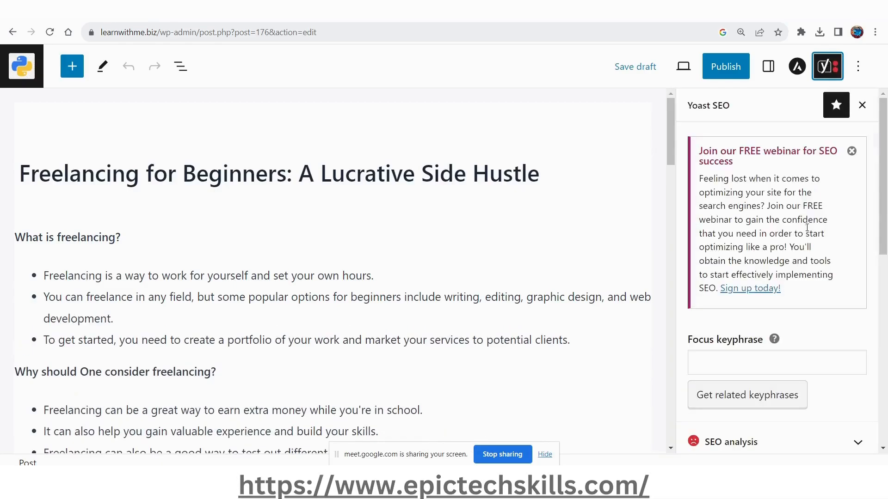
scroll(809, 229, "down", 2)
scroll(812, 229, "down", 4)
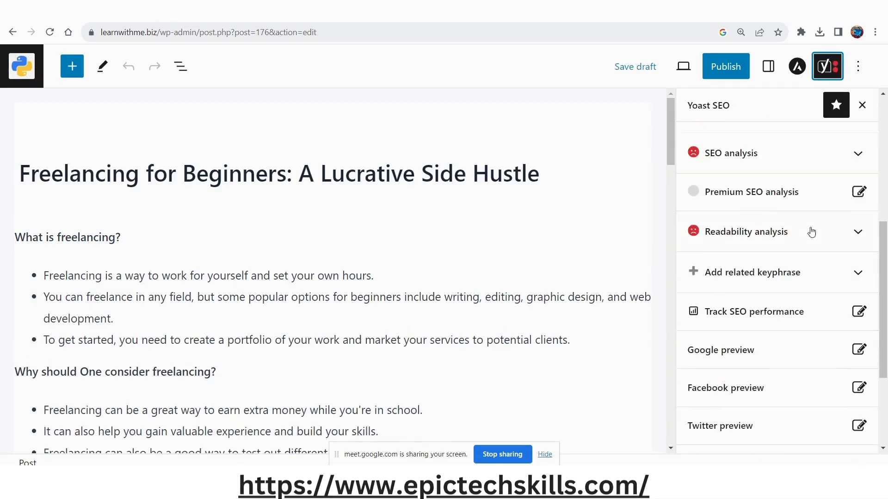
left_click(765, 153)
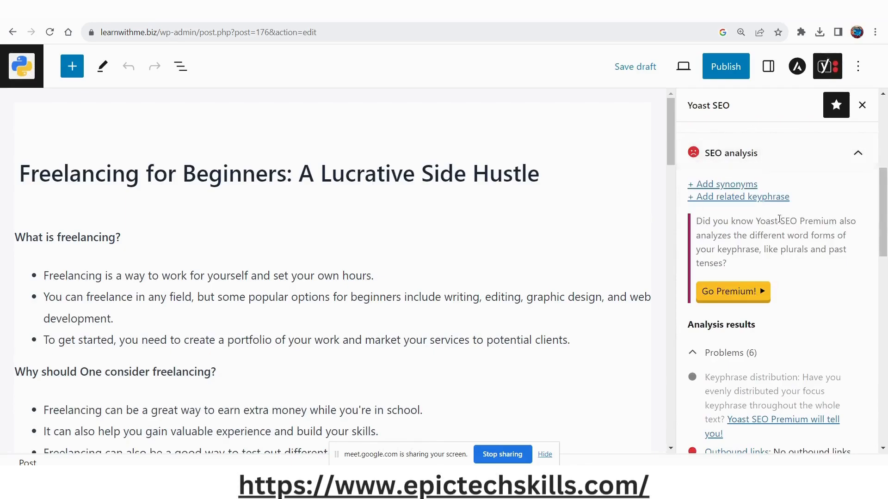
Read the problems in the SEO analysis, especially keyphrase distribution, and look through the post's text for keyphrase use.
scroll(758, 296, "down", 3)
scroll(760, 305, "down", 1)
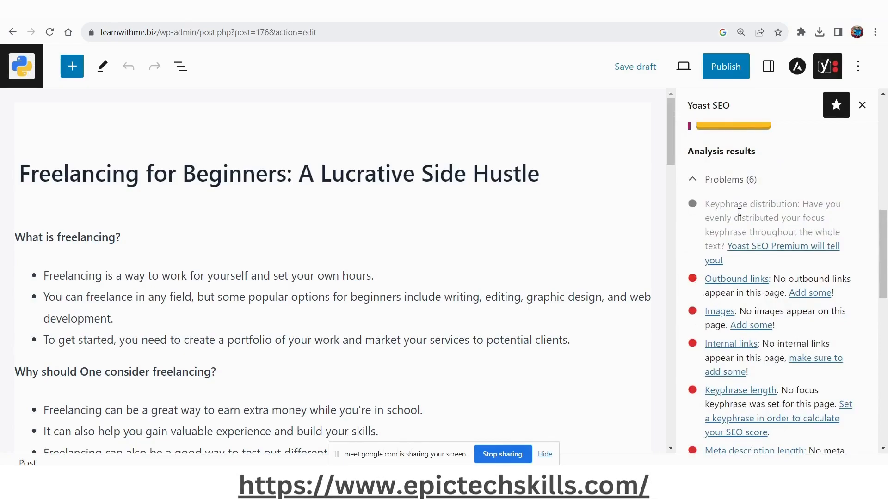
left_click_drag(706, 205, 798, 209)
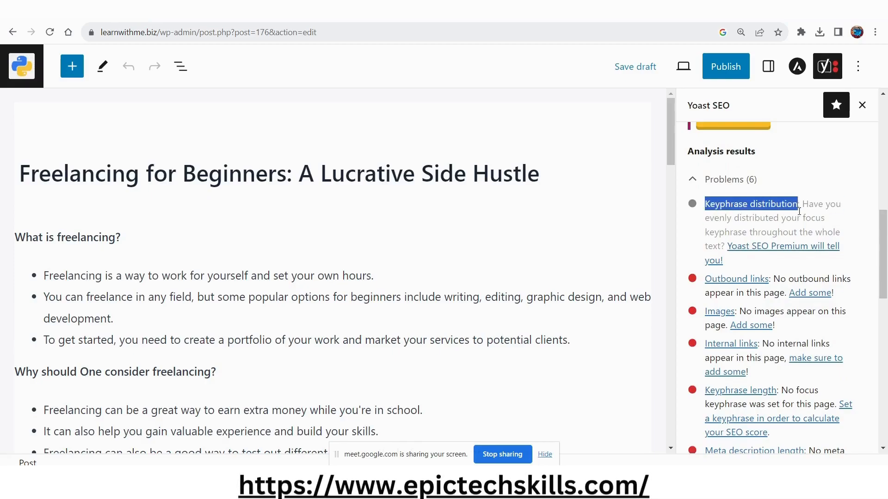
left_click_drag(719, 218, 829, 217)
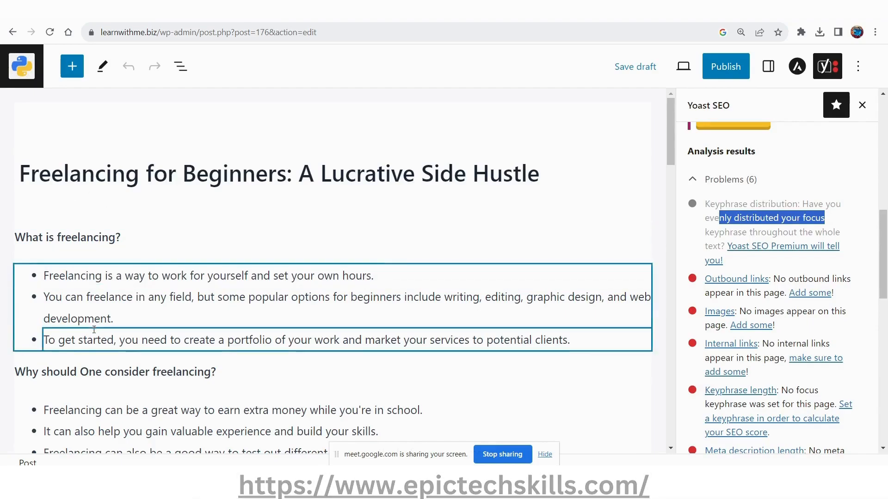
scroll(94, 333, "down", 4)
scroll(94, 333, "down", 3)
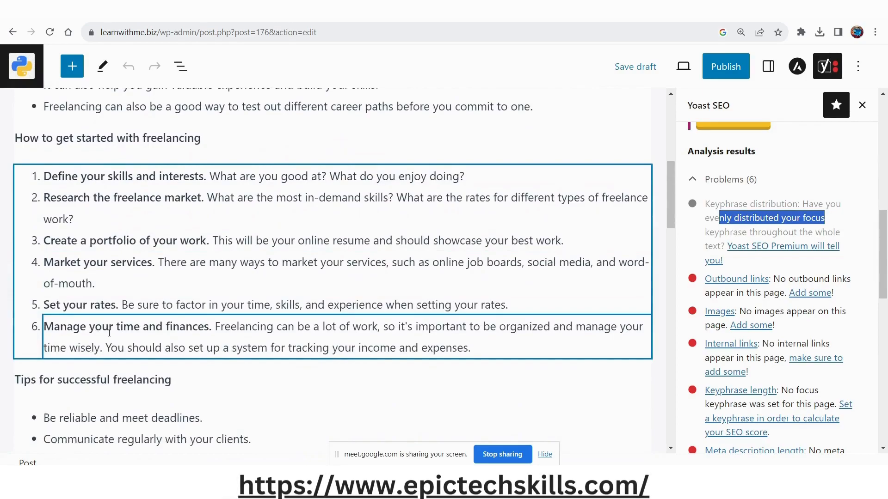
scroll(109, 331, "up", 6)
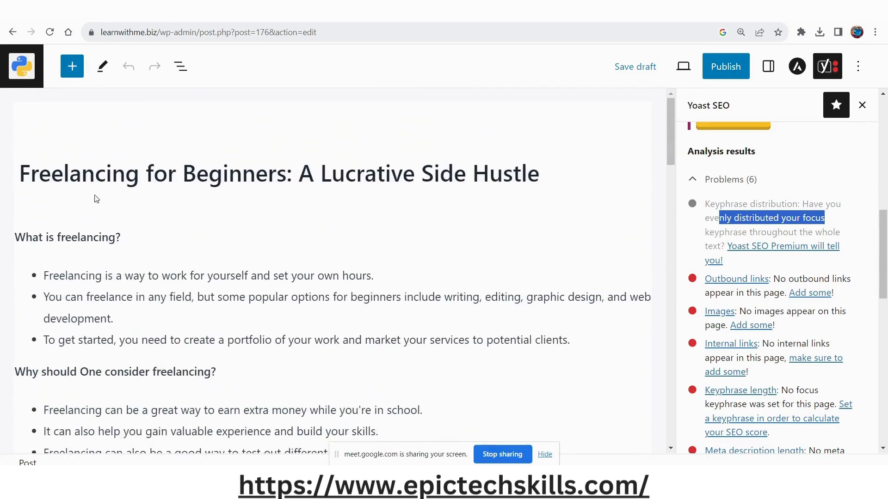
Set the post's focus keyphrase to "Freelancing", copied from the title, and save the draft.
left_click(97, 178)
double_click(97, 178)
key("ctrl+c")
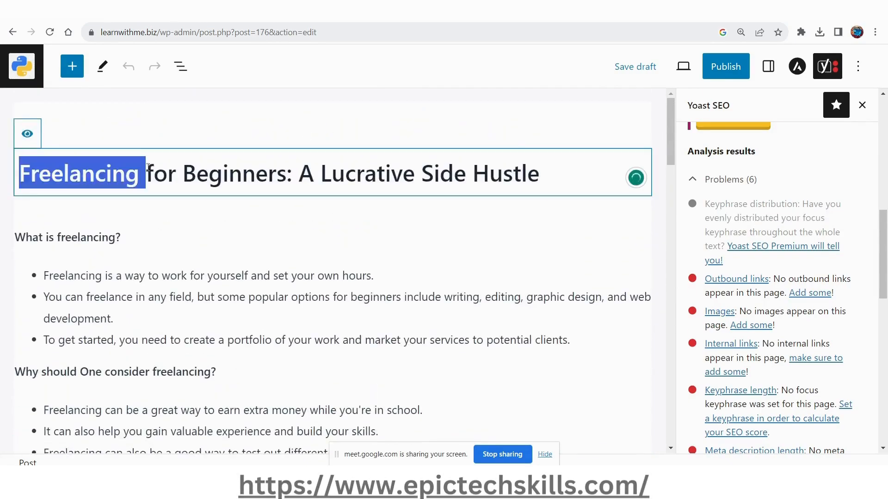
scroll(850, 324, "up", 10)
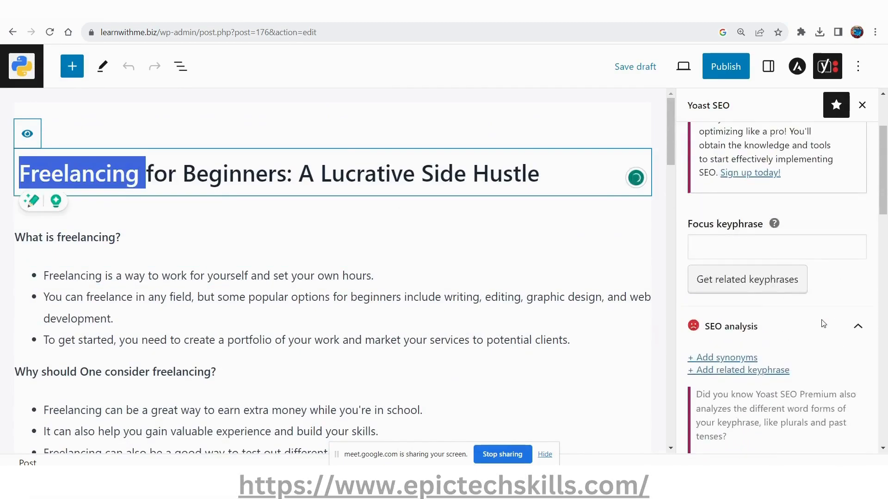
scroll(799, 252, "down", 3)
left_click(795, 248)
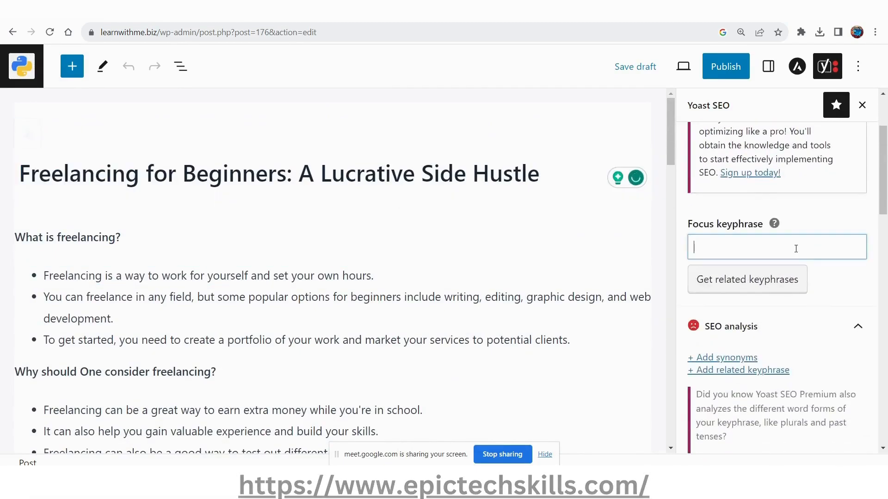
key("ctrl+v")
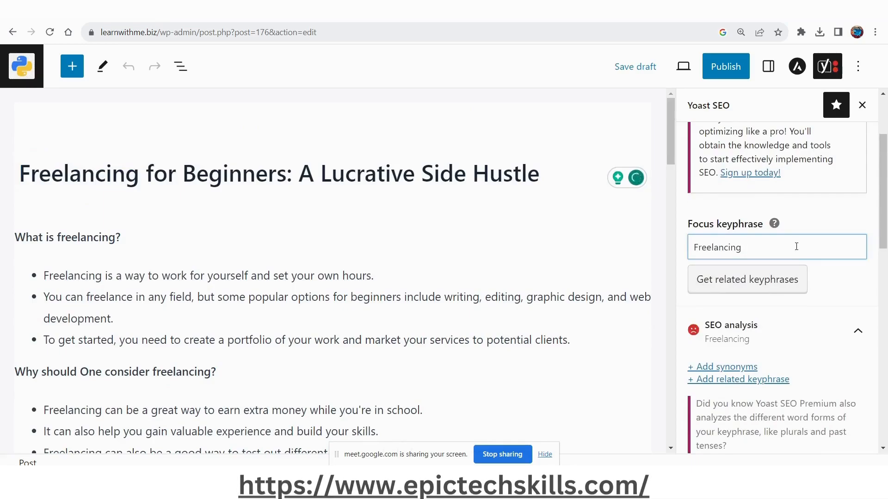
left_click(627, 72)
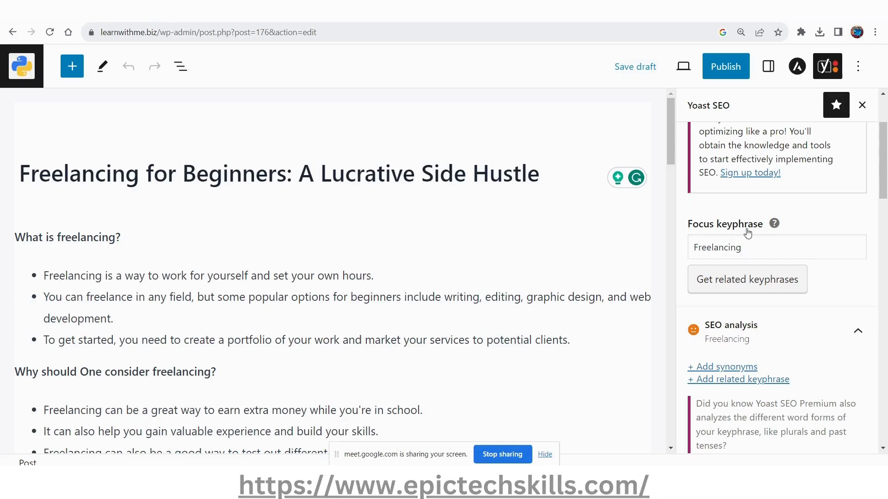
Search the page for "Freelancing" and look through the keyphrase's distribution from the title to the conclusion.
scroll(763, 259, "down", 5)
double_click(97, 237)
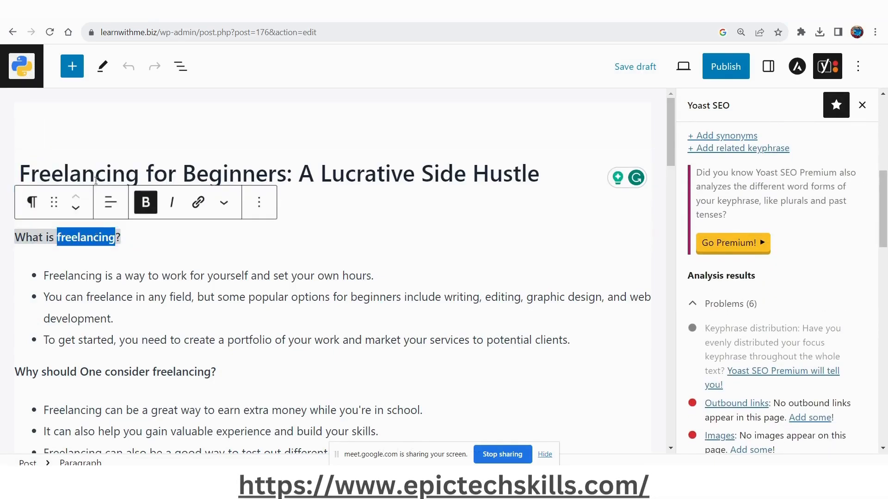
double_click(96, 174)
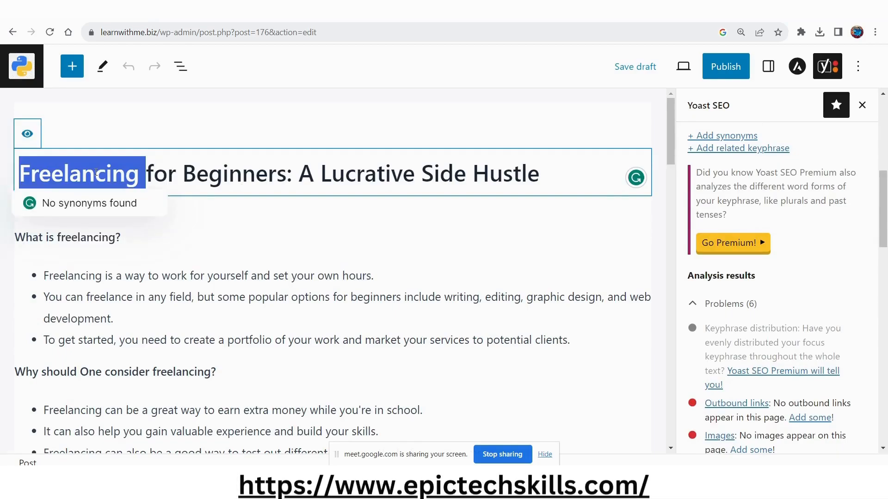
key("ctrl+f")
key("Return")
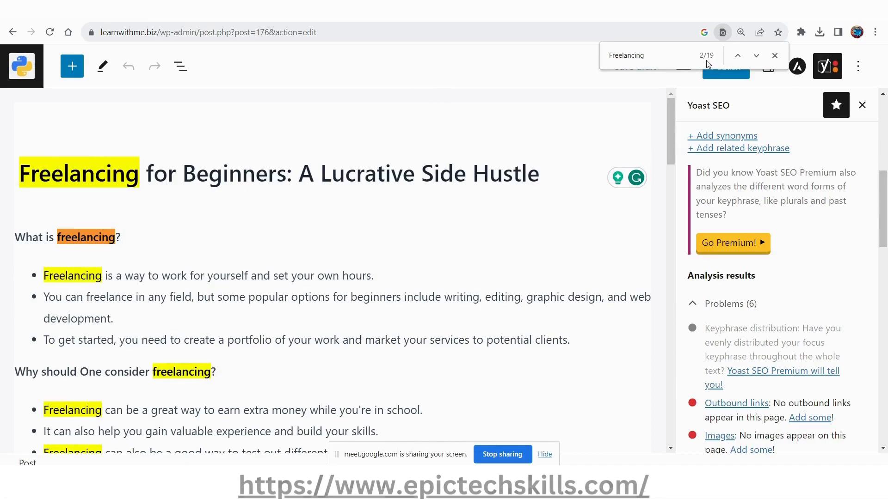
scroll(352, 326, "down", 10)
scroll(352, 326, "down", 4)
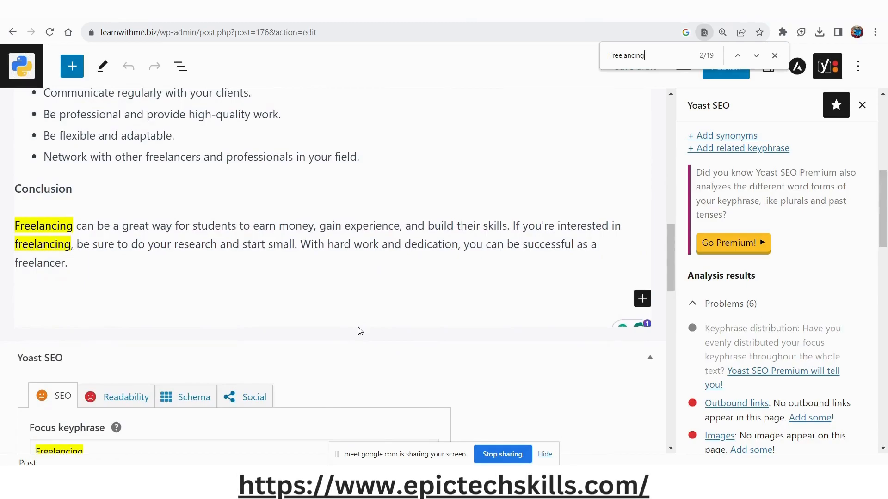
scroll(360, 331, "up", 15)
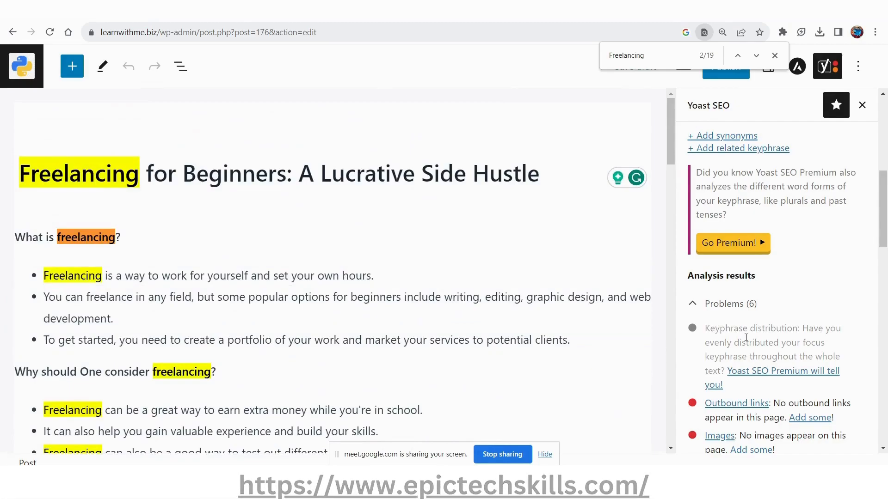
Read the outbound links, images, internal links and keyphrase density problems in the SEO analysis.
scroll(746, 338, "down", 1)
left_click_drag(773, 346, 703, 350)
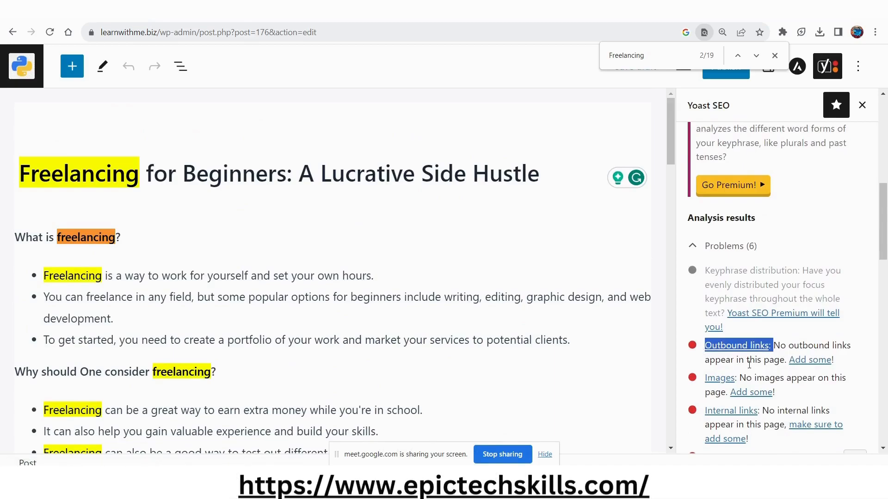
scroll(739, 370, "down", 2)
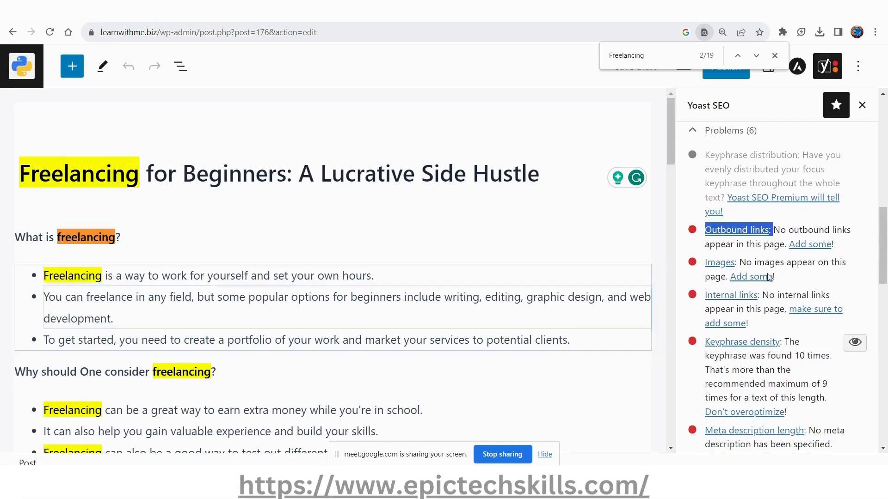
left_click(770, 168)
scroll(758, 277, "up", 5)
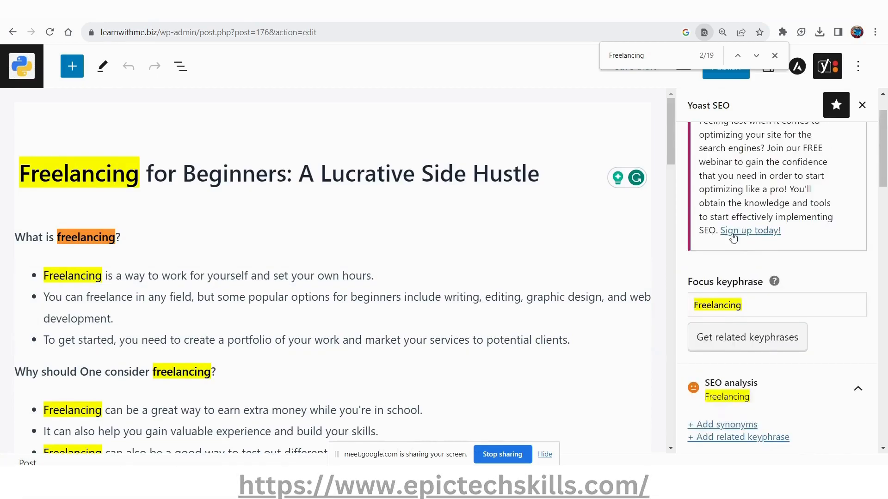
Review the Google preview, SEO title, slug and meta description settings in the Yoast SEO section below the post.
scroll(228, 333, "down", 15)
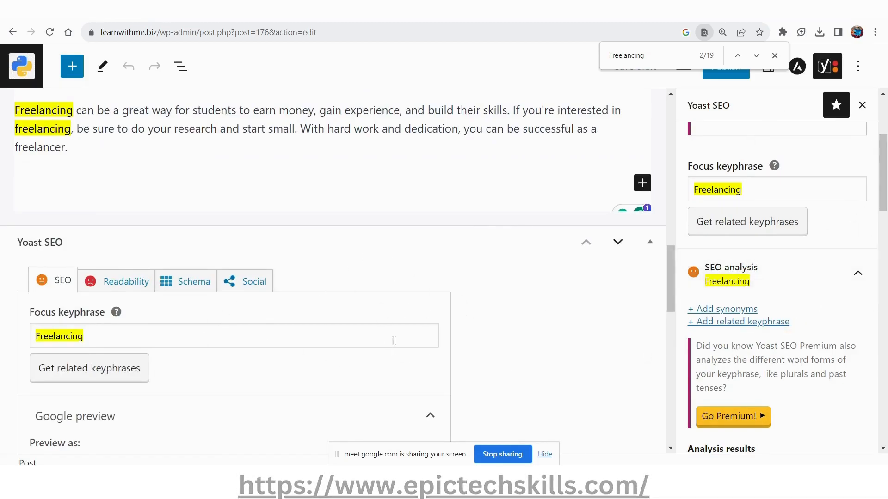
scroll(315, 372, "down", 5)
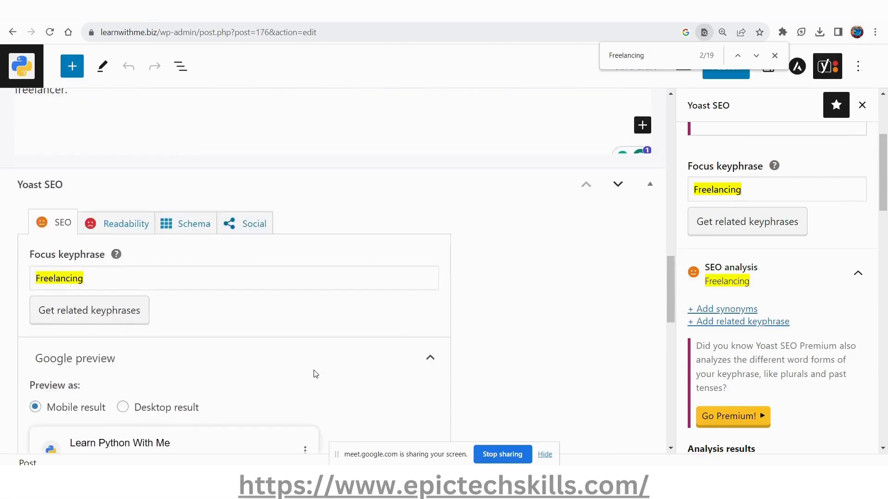
scroll(311, 379, "down", 1)
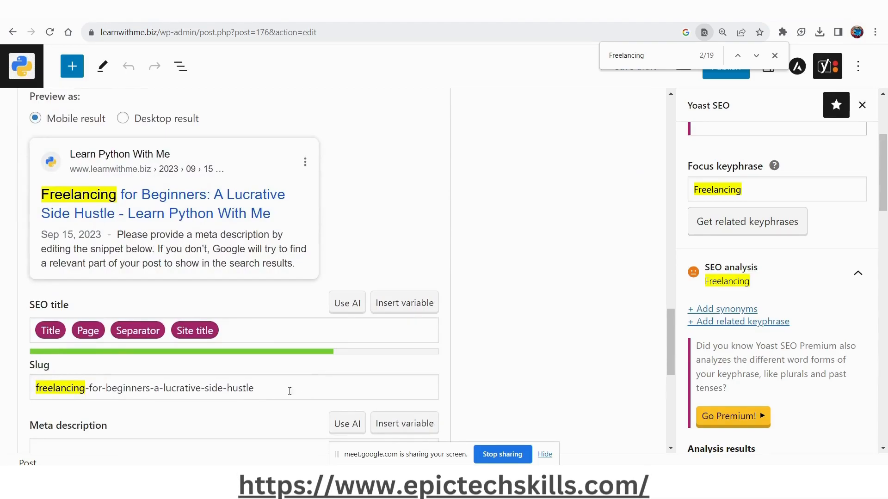
scroll(284, 392, "up", 20)
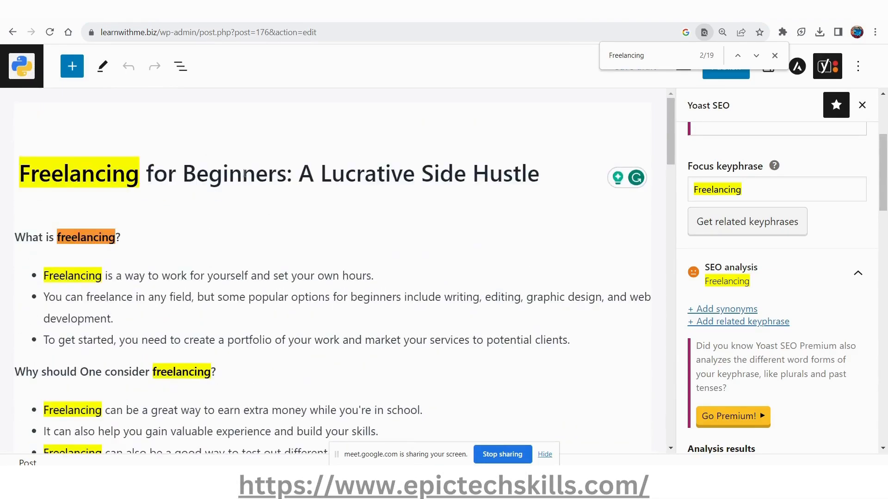
scroll(314, 296, "down", 15)
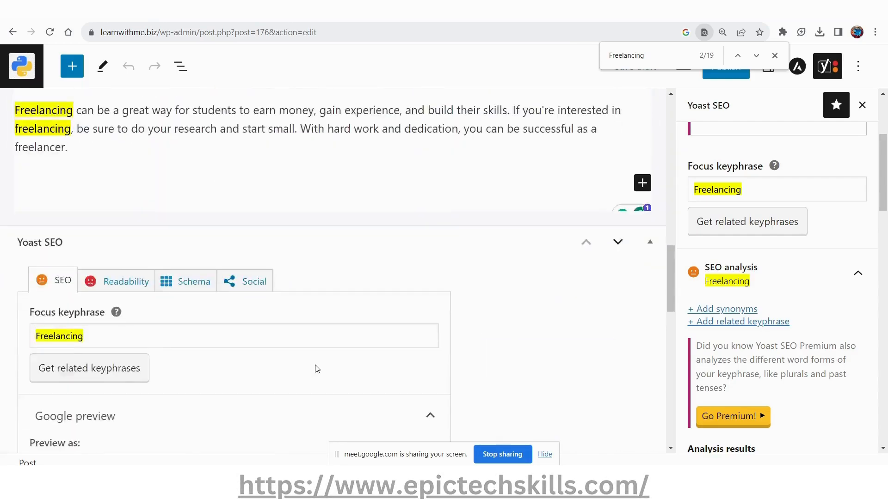
scroll(317, 369, "down", 3)
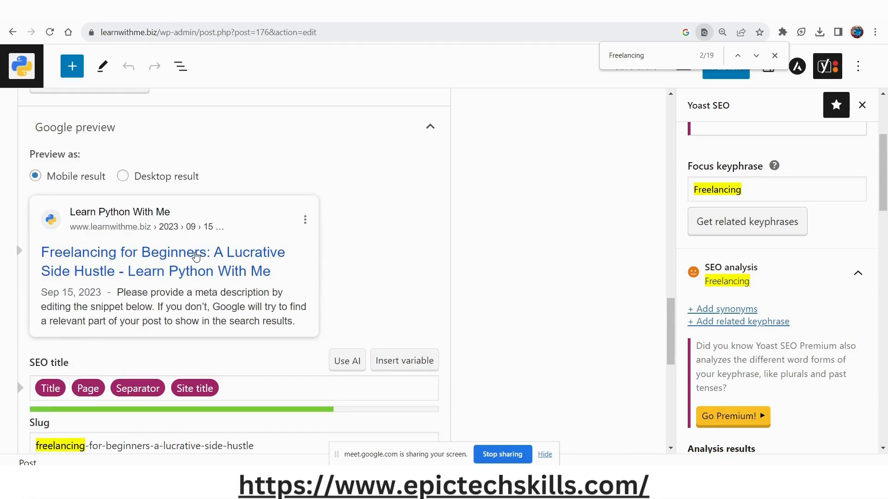
scroll(196, 256, "down", 2)
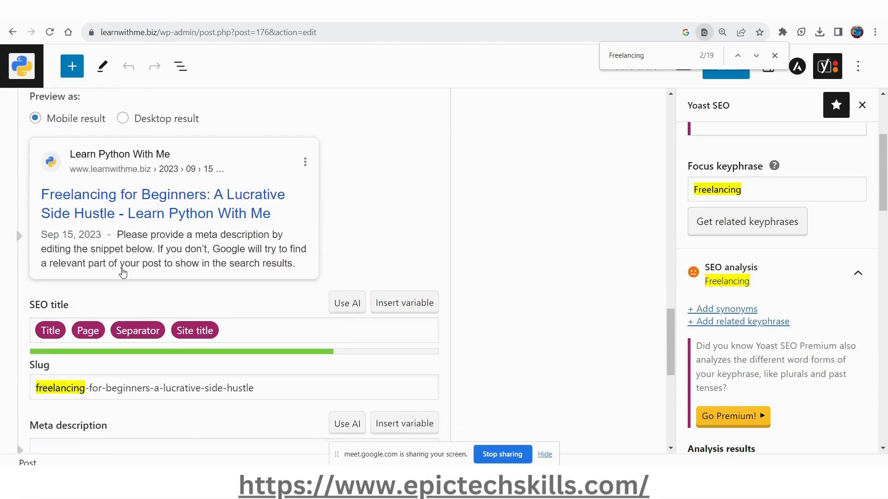
scroll(122, 278, "down", 3)
Expand the SEO analysis below the meta description and read the meta description length problem.
left_click(133, 353)
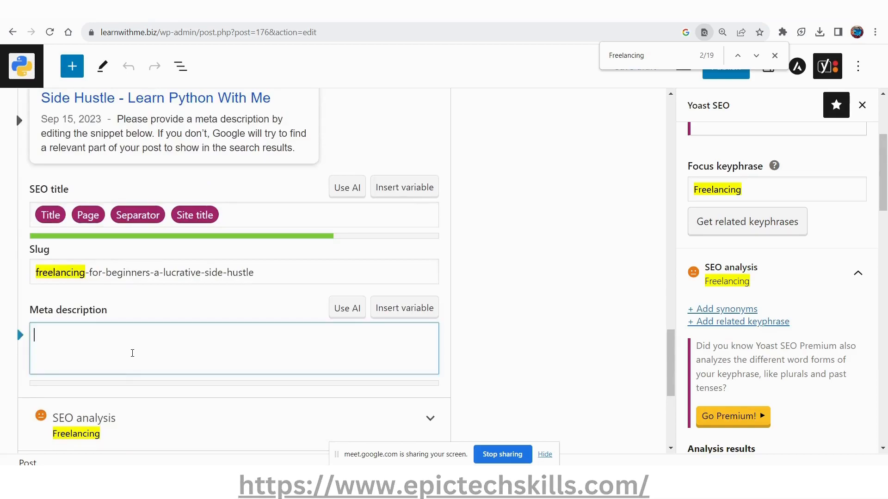
scroll(137, 353, "down", 7)
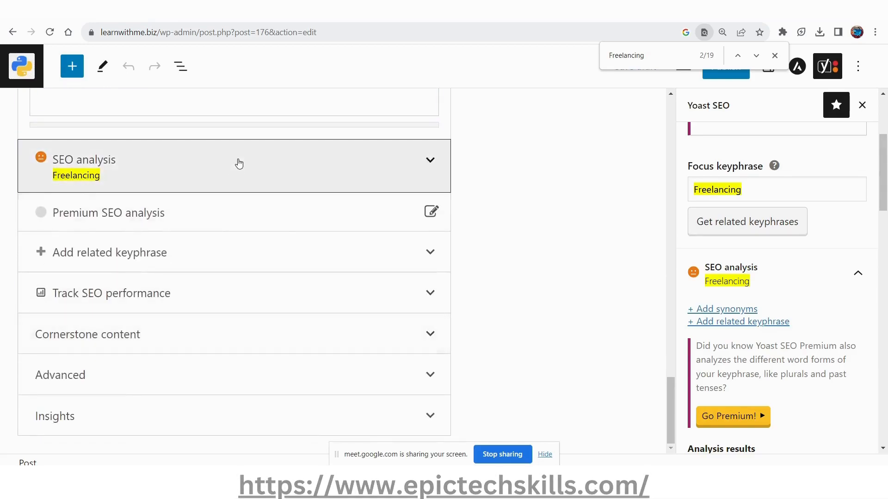
left_click(238, 163)
scroll(211, 230, "down", 3)
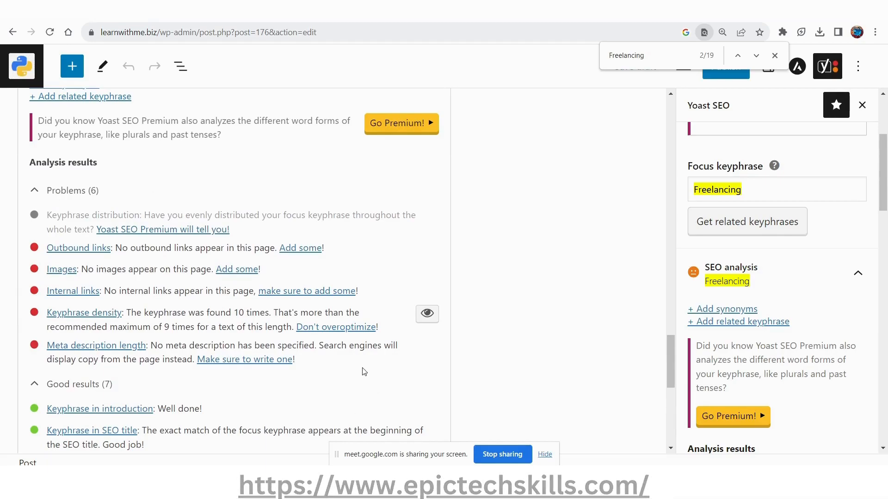
left_click_drag(319, 346, 399, 352)
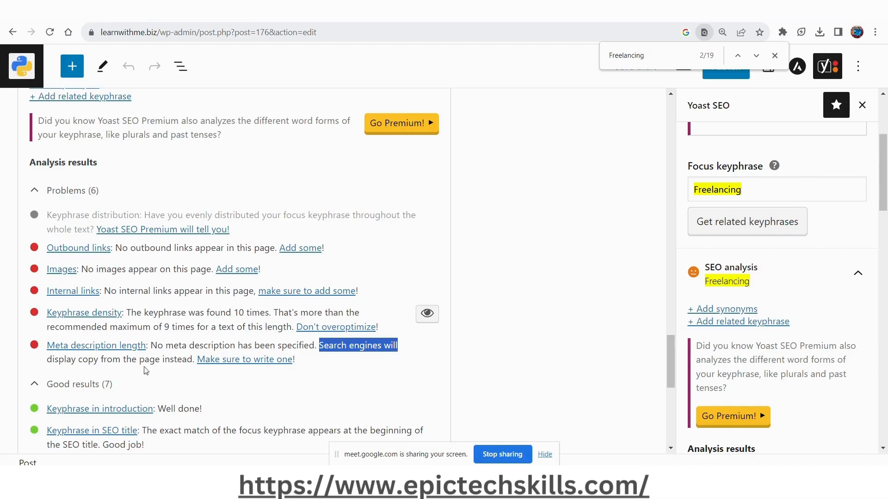
Switch to the Bard chat on freelancing and find the earlier prompt requesting an SEO optimized title.
key("alt+Tab")
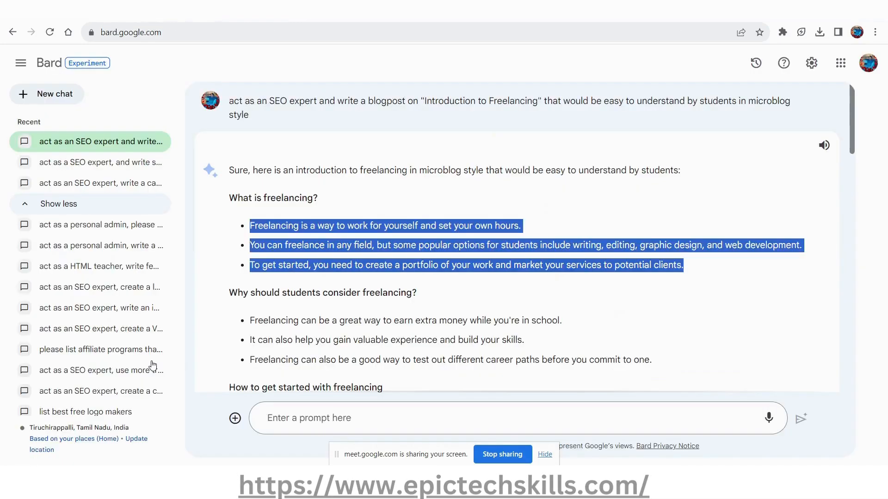
scroll(455, 279, "down", 10)
scroll(455, 279, "down", 10)
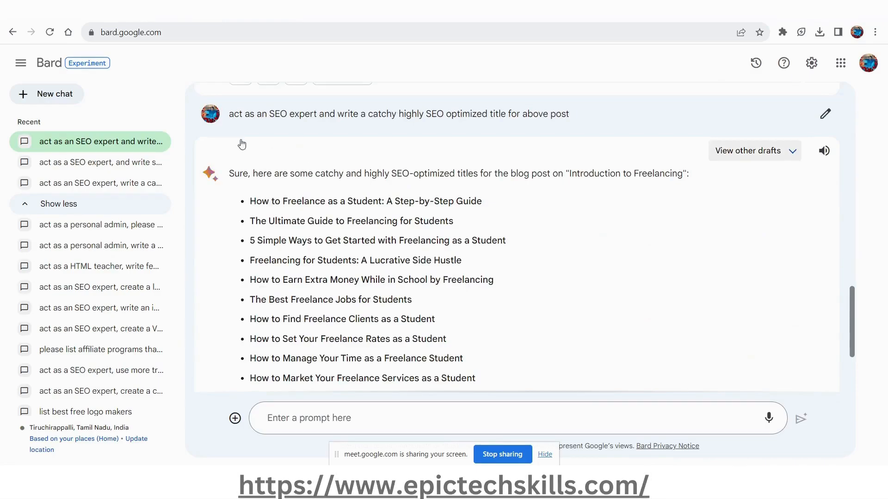
left_click_drag(229, 114, 488, 115)
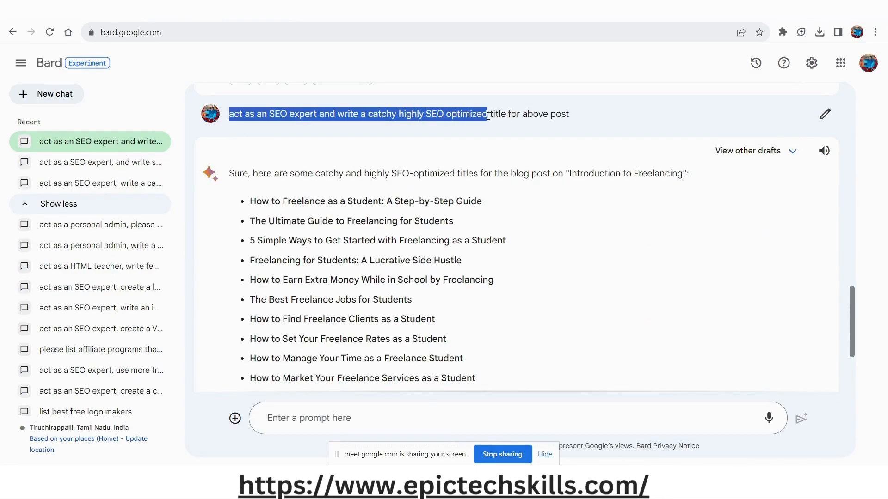
key("ctrl+c")
left_click(298, 418)
key("ctrl+v")
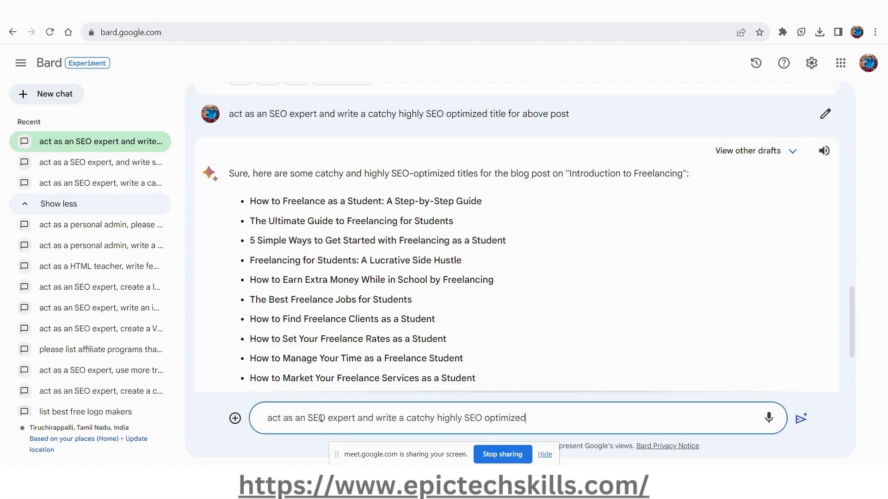
Reuse the title prompt to ask Bard: "act as an SEO expert and write a catchy highly SEO optimized meta description for above post".
left_click_drag(589, 119, 230, 124)
key("ctrl+c")
left_click(551, 423)
key("ctrl+a")
key("ctrl+v")
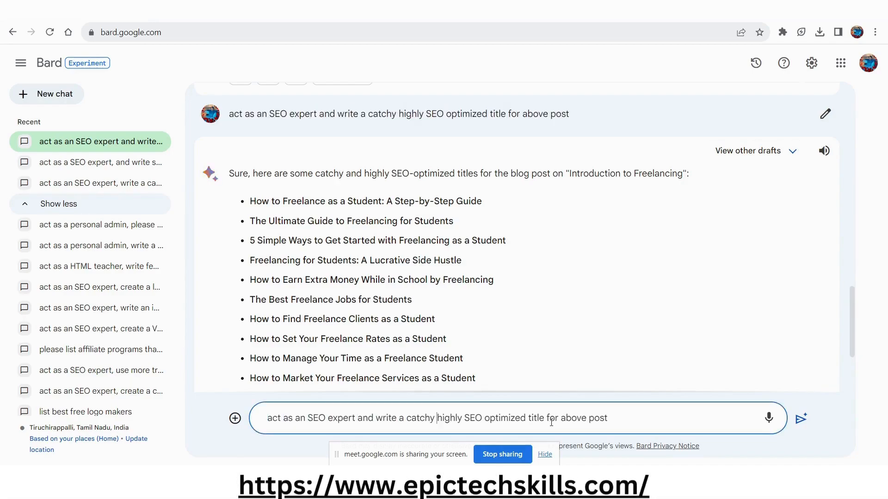
double_click(551, 419)
type("meta desc")
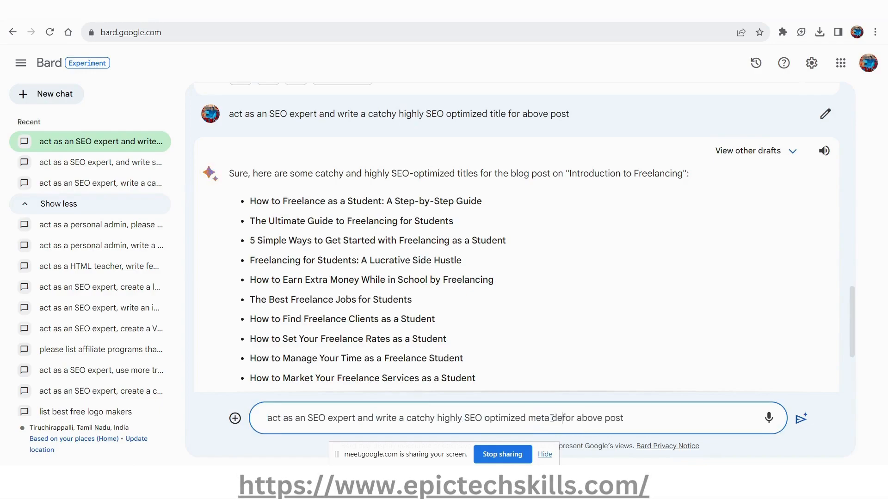
type("ription")
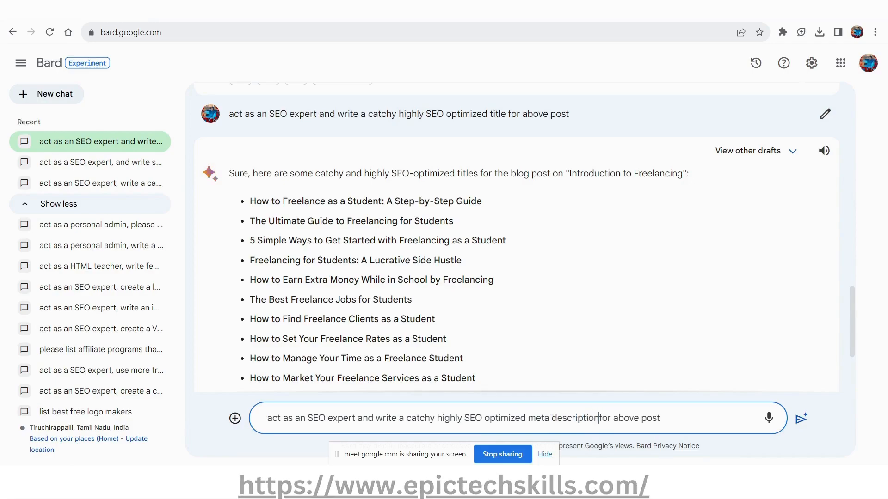
key("Return")
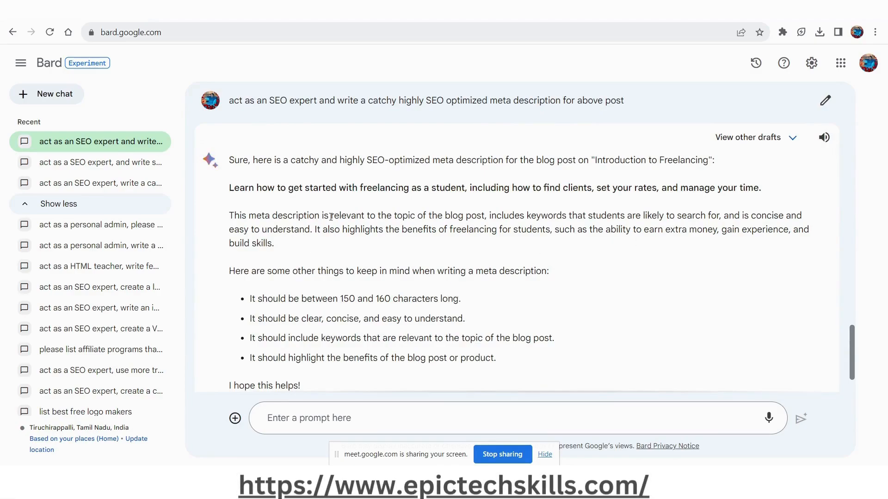
Copy Bard's suggested meta description about getting started with freelancing into the post's empty Yoast meta description.
left_click_drag(229, 188, 781, 182)
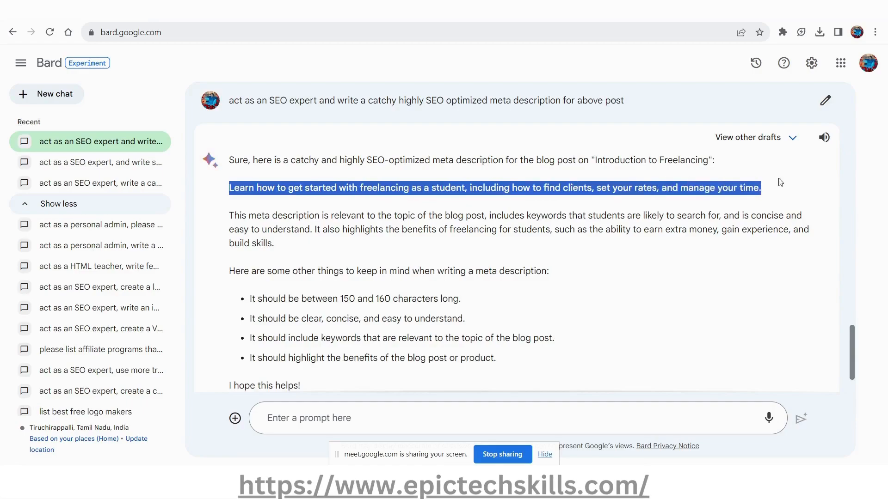
left_click(652, 277)
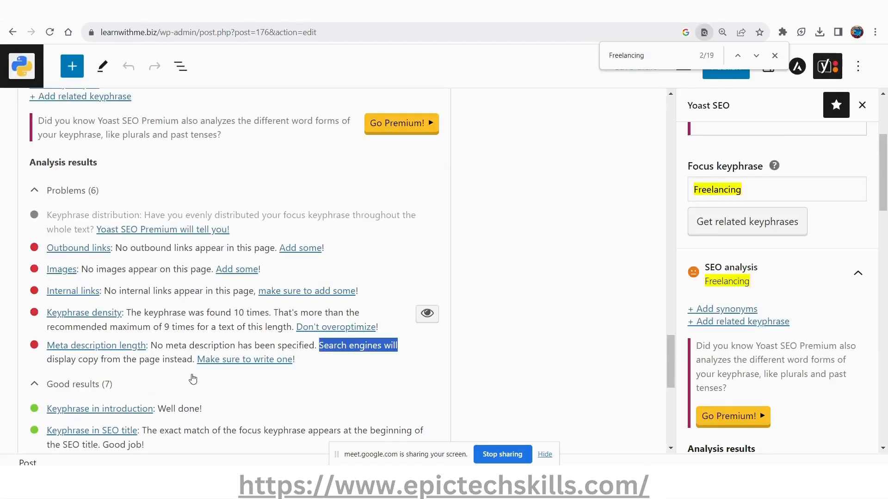
scroll(195, 323, "up", 5)
left_click(179, 220)
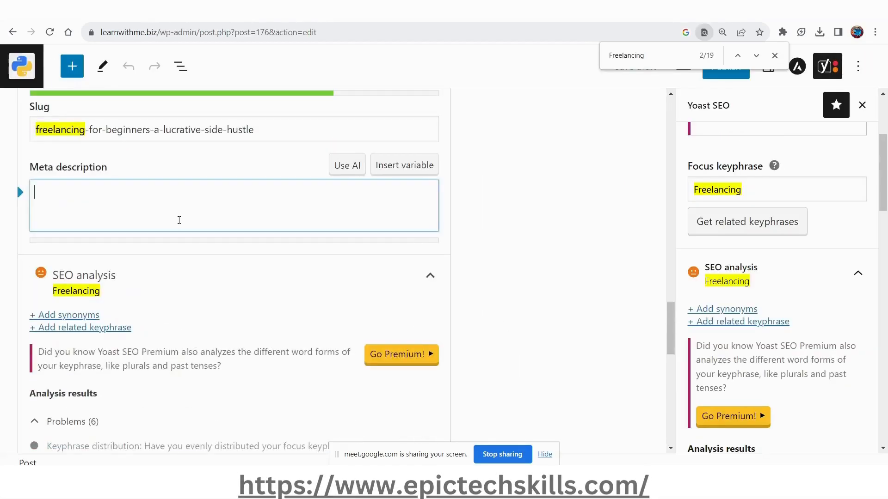
key("ctrl+v")
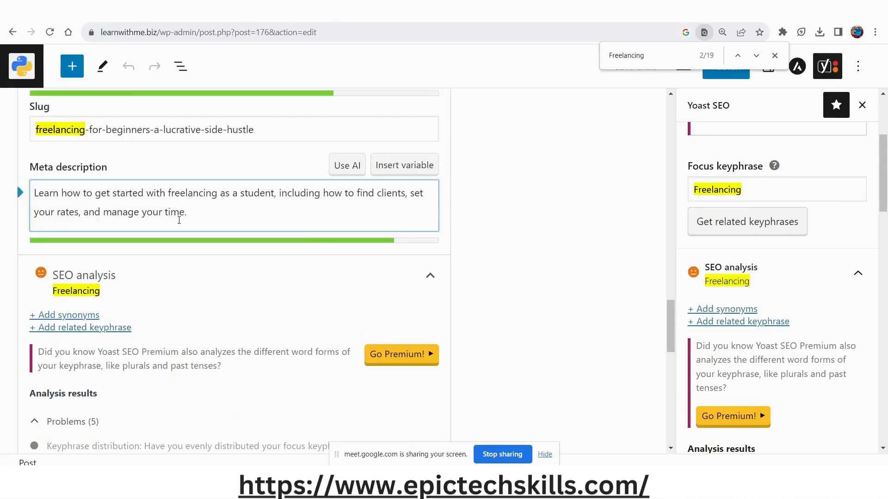
Replace "student" with "beginner" in the meta description.
left_click(273, 193)
key("BackSpace")
key("BackSpace")
key("BackSpace")
key("BackSpace")
key("BackSpace")
key("BackSpace")
key("BackSpace")
type("beginn")
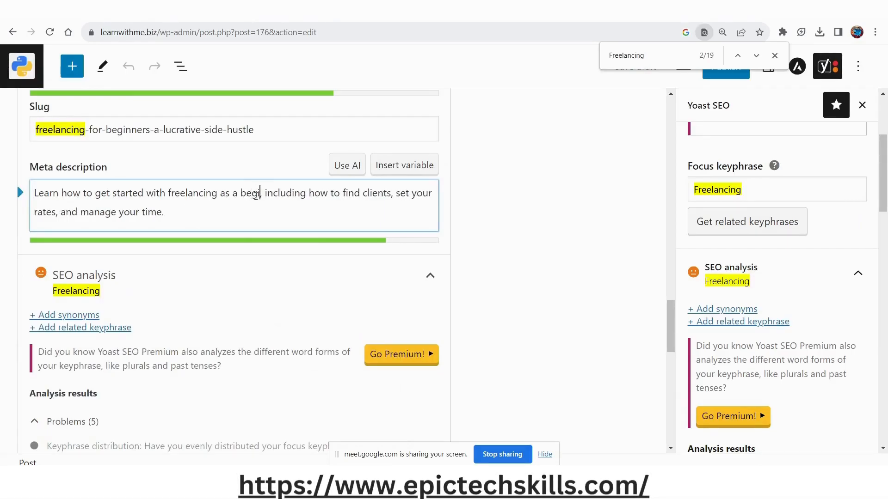
type("er")
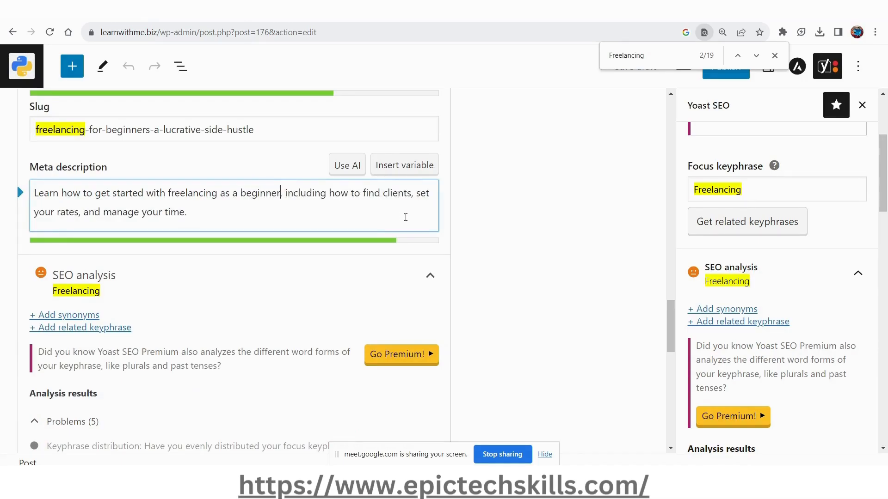
Check the Google preview with the new meta description, close the page search and save the draft.
scroll(147, 224, "up", 5)
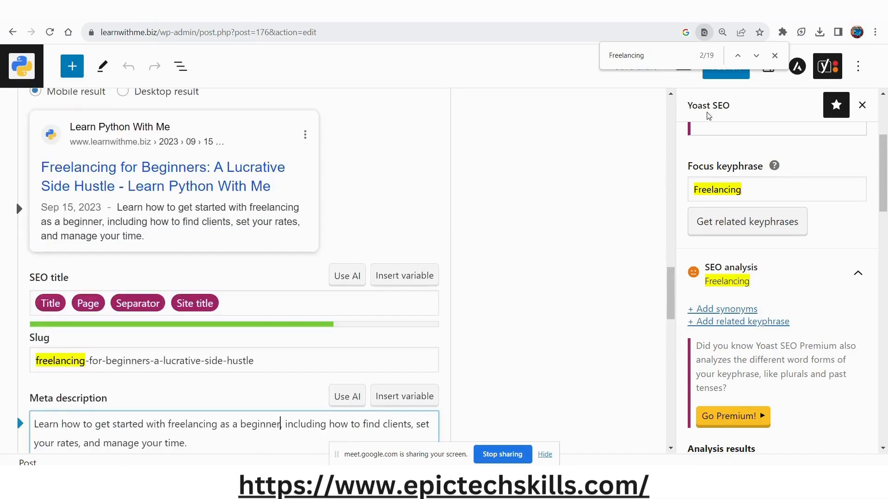
left_click(775, 56)
key("ctrl+s")
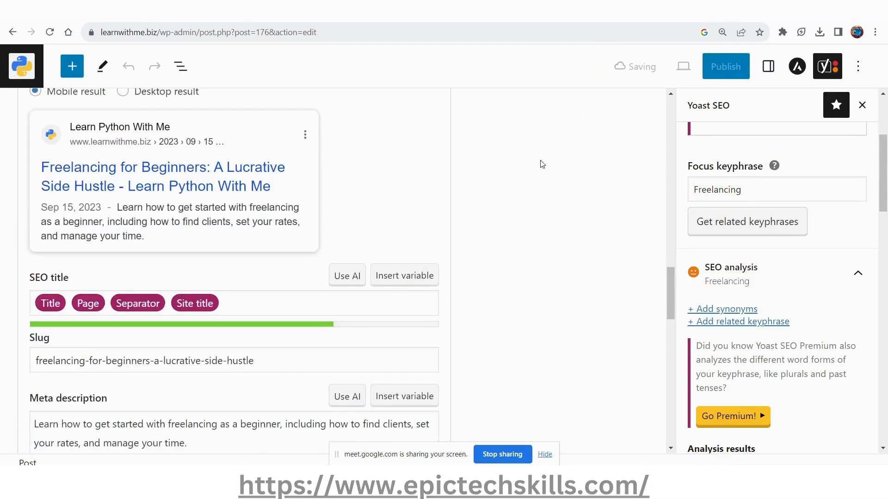
Review the problems and good results in the SEO analysis, and read the keyphrase density problem.
scroll(266, 332, "down", 10)
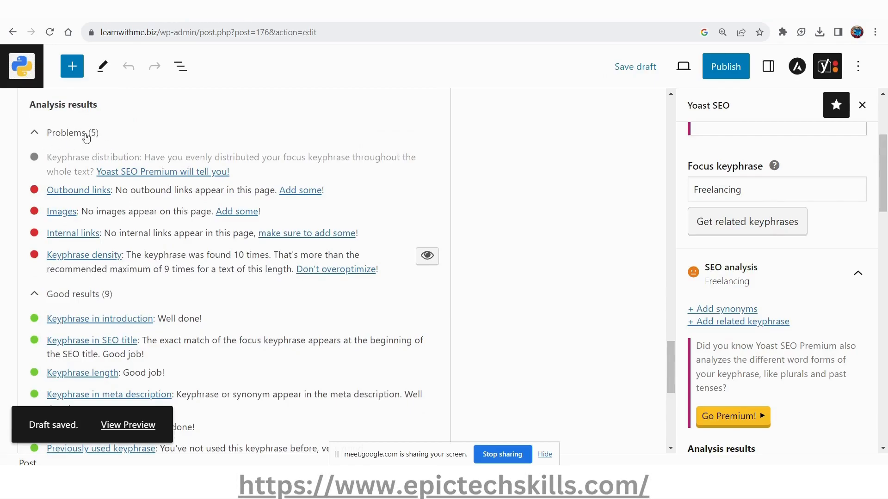
scroll(241, 361, "down", 1)
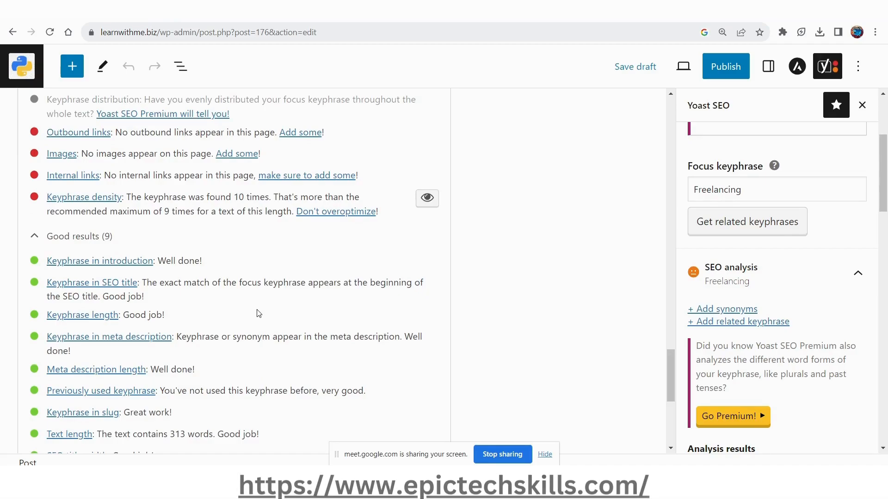
scroll(255, 313, "up", 2)
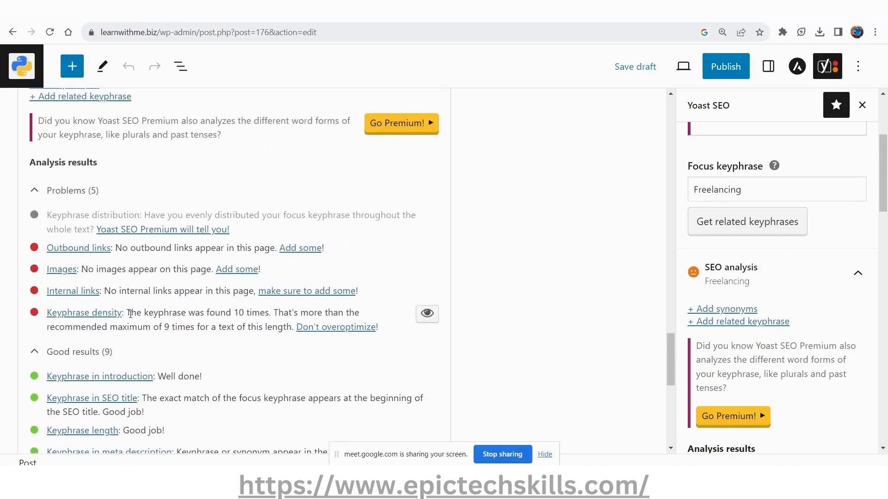
left_click_drag(129, 314, 274, 325)
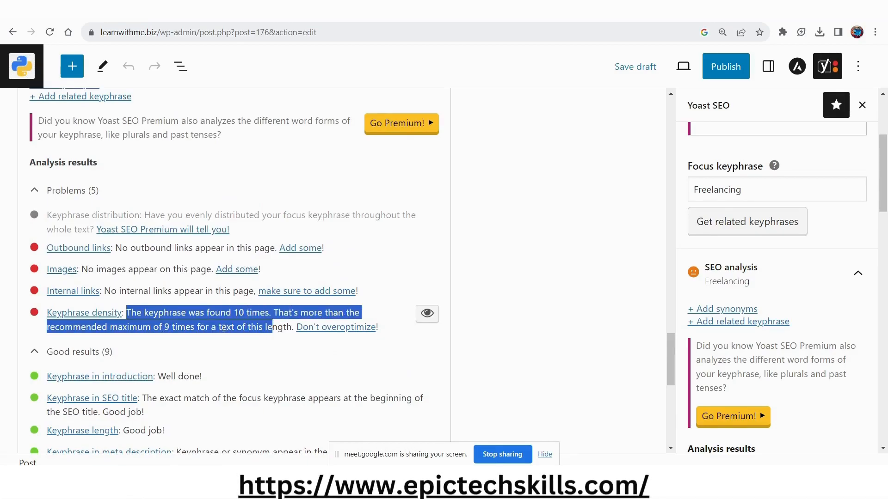
left_click(264, 330)
scroll(252, 341, "up", 15)
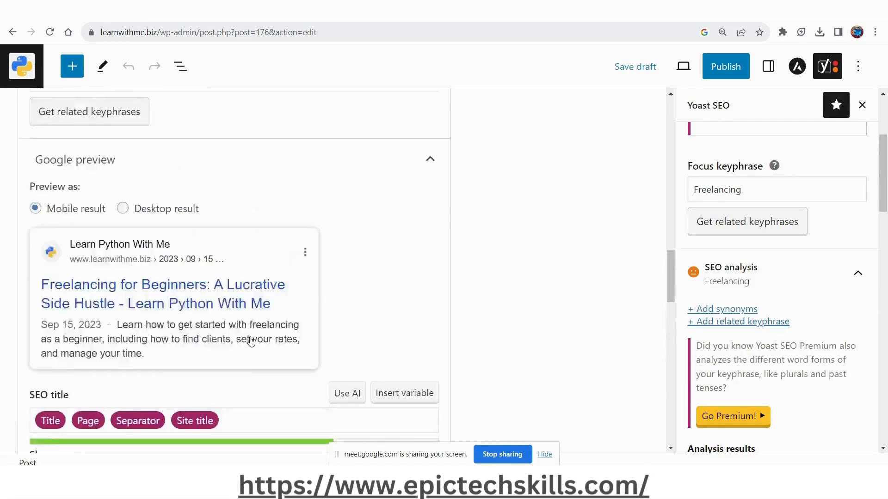
Select the "What is freelancing?" heading text in the post and view the further options for its block.
scroll(250, 337, "up", 10)
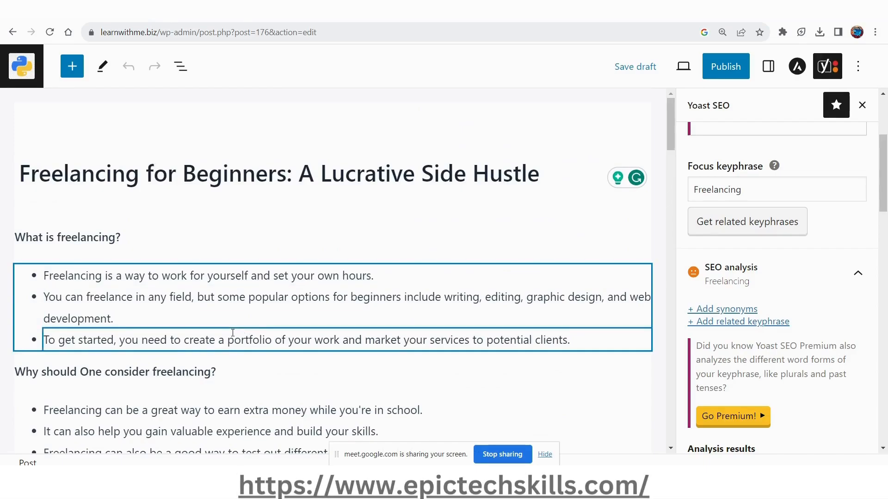
triple_click(121, 239)
left_click(129, 238)
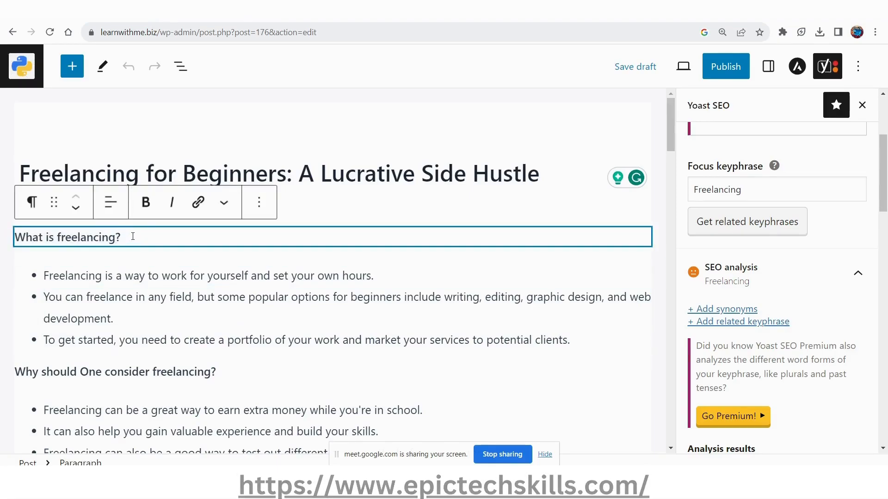
triple_click(133, 236)
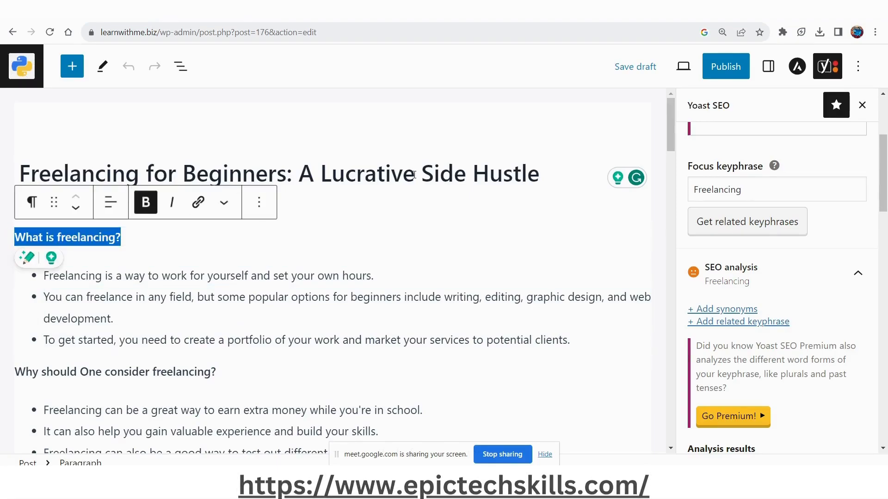
left_click(264, 209)
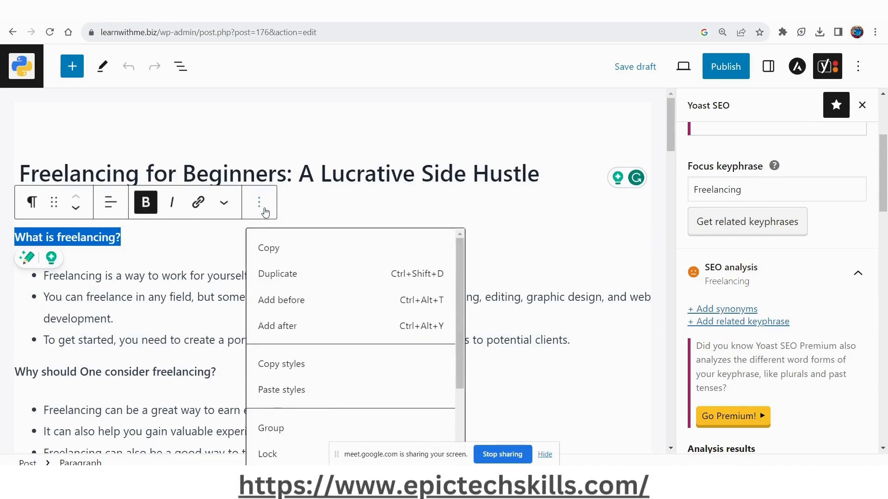
left_click(145, 241)
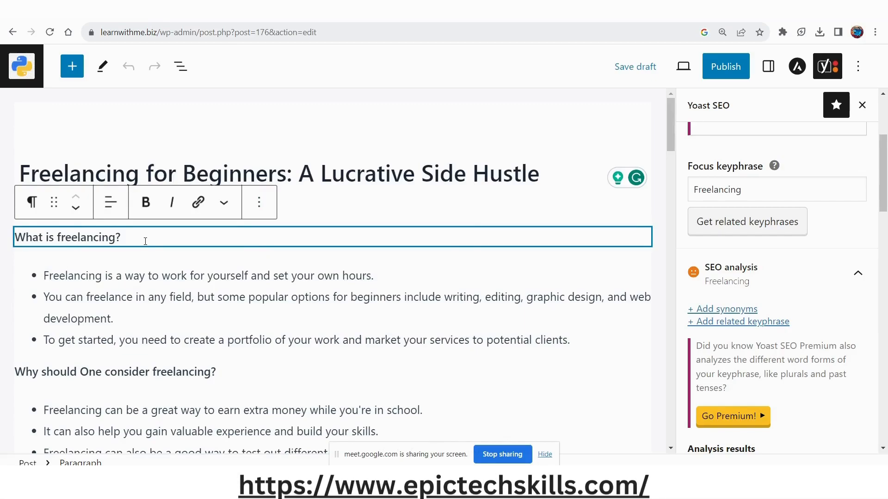
Look through the post's headings and text down to the conclusion for uses of the focus keyphrase.
scroll(232, 331, "down", 10)
scroll(272, 330, "down", 5)
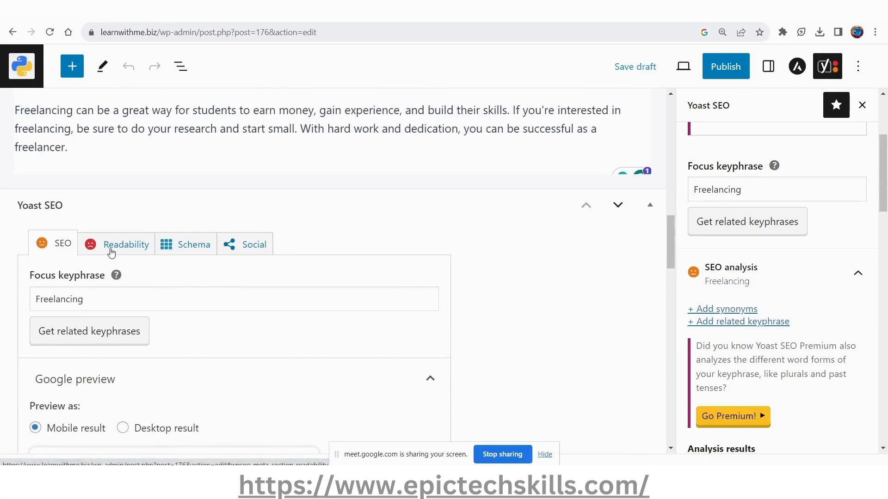
scroll(111, 252, "up", 15)
left_click(111, 250)
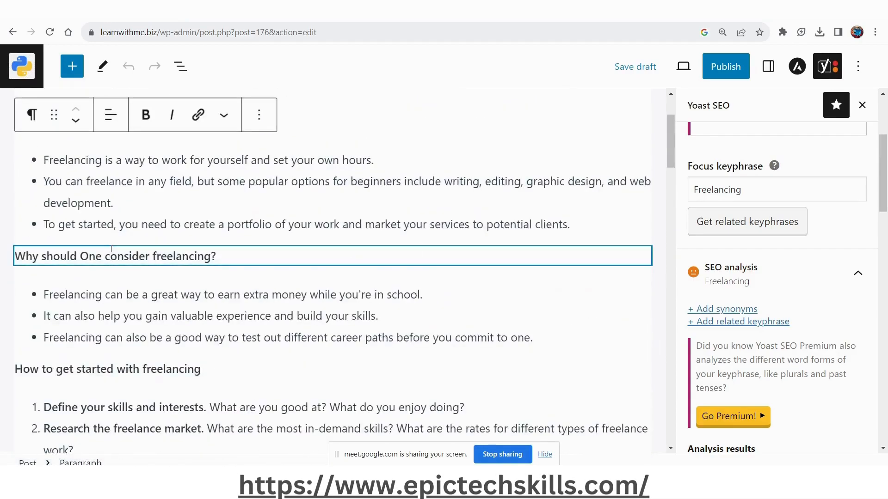
scroll(111, 250, "up", 3)
left_click(113, 252)
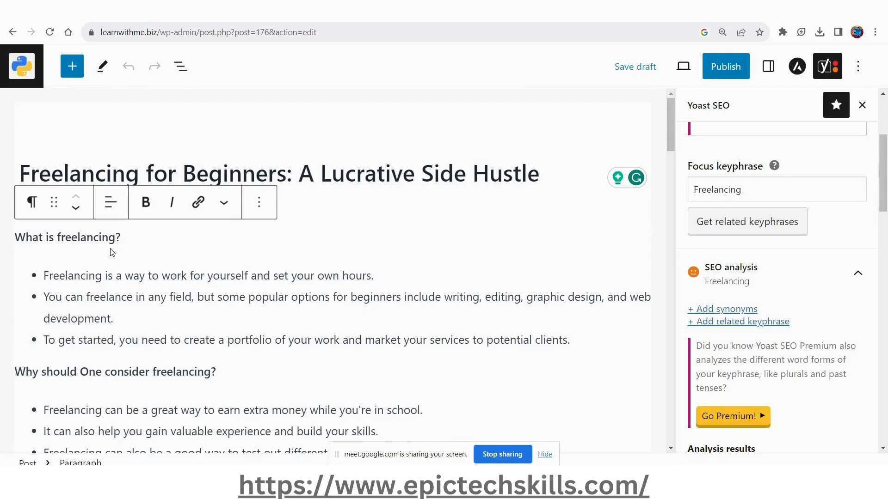
scroll(112, 252, "down", 12)
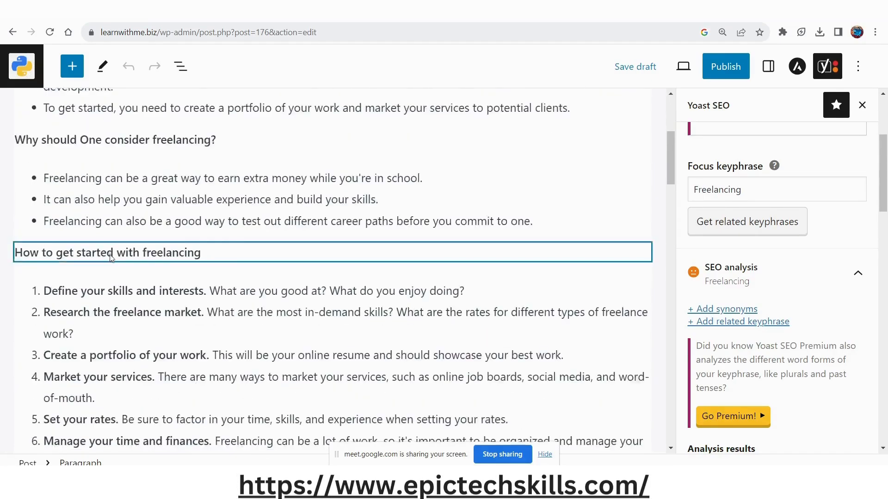
scroll(121, 280, "down", 2)
scroll(122, 283, "up", 2)
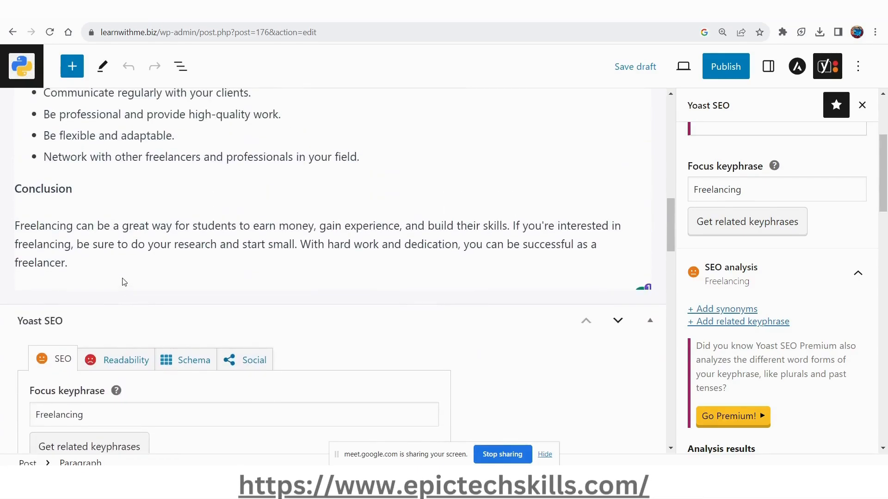
scroll(124, 282, "up", 12)
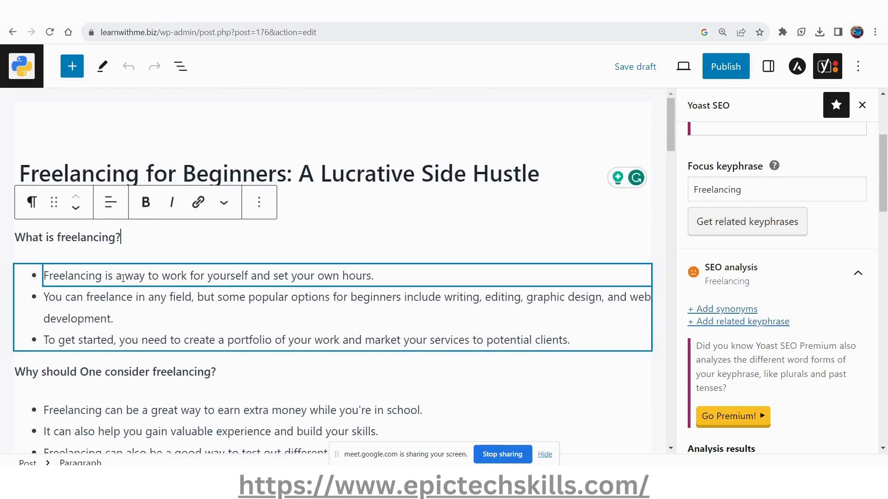
Find "Freelancing" in the page and replace it with "It" in the first bullet under "What is freelancing?".
key("ctrl+f")
key("Return")
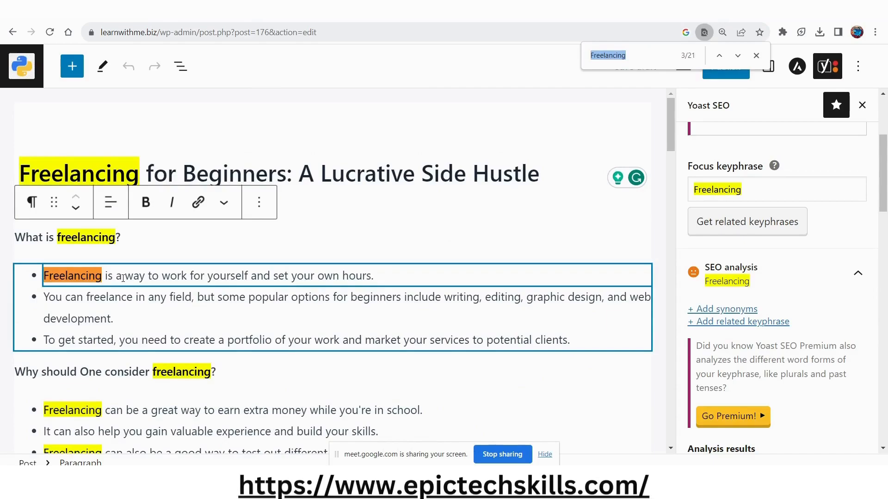
left_click(112, 318)
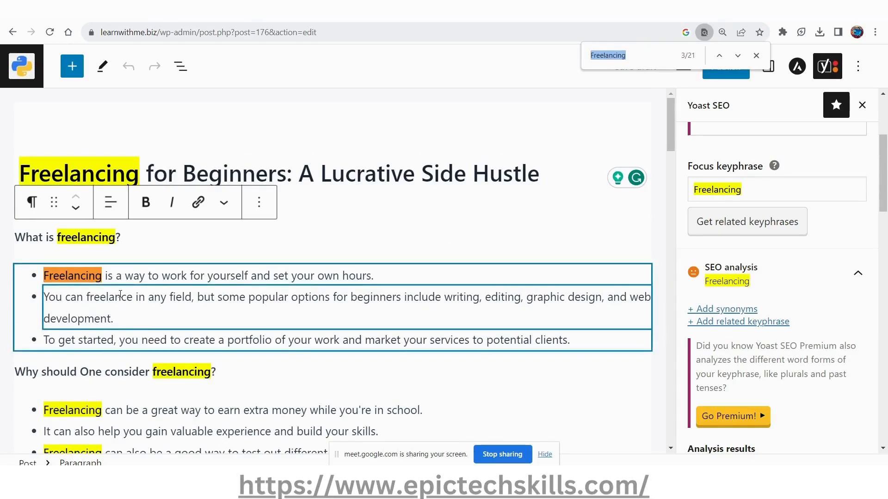
double_click(91, 276)
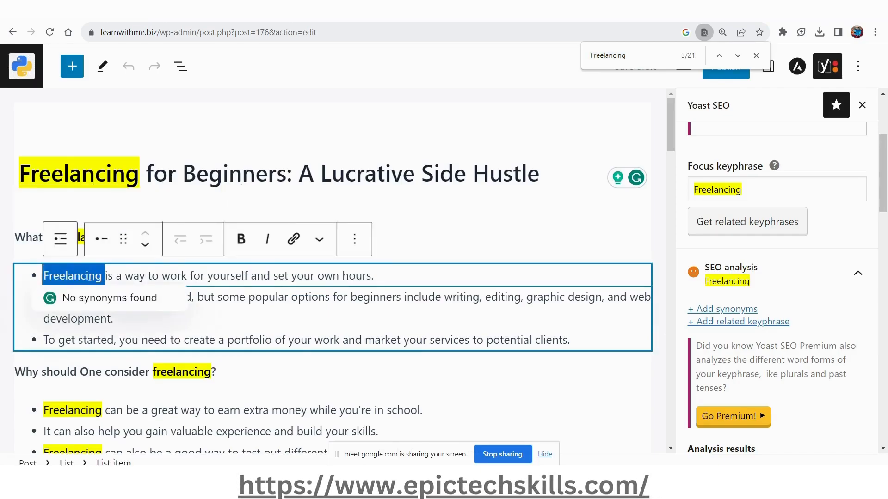
type("It")
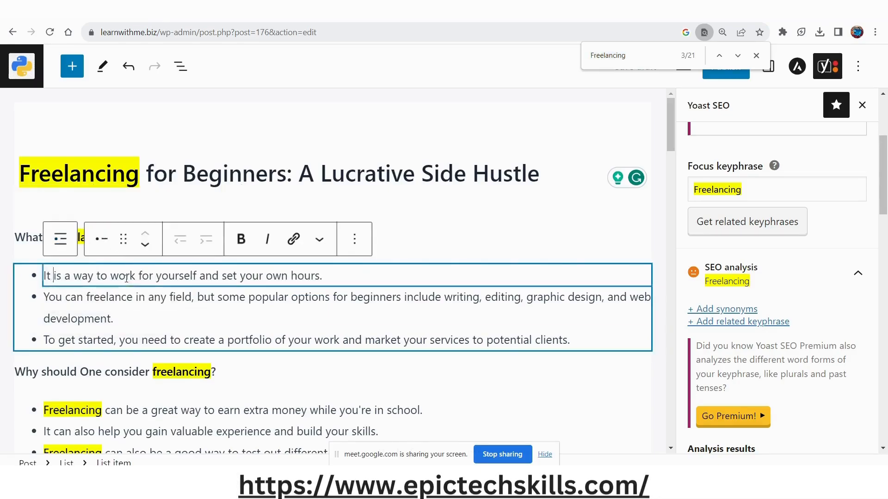
left_click(88, 301)
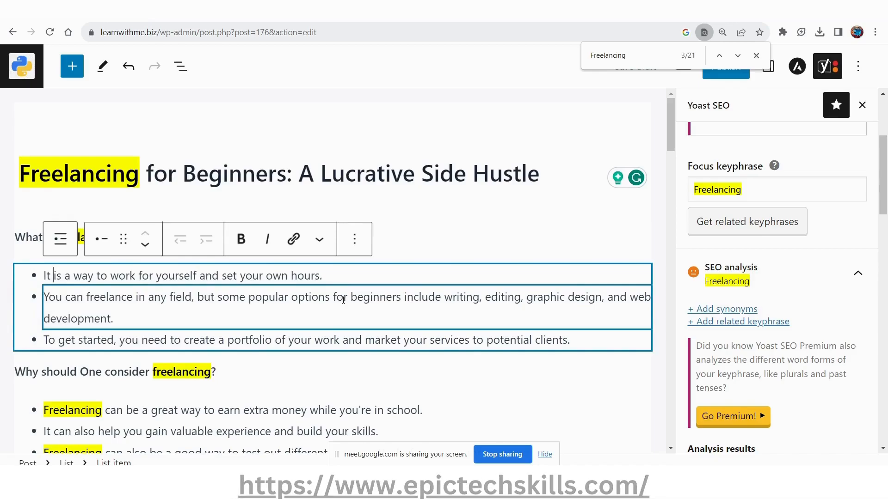
Close the page search, save the draft and read the updated keyphrase density result in the SEO analysis.
left_click(757, 56)
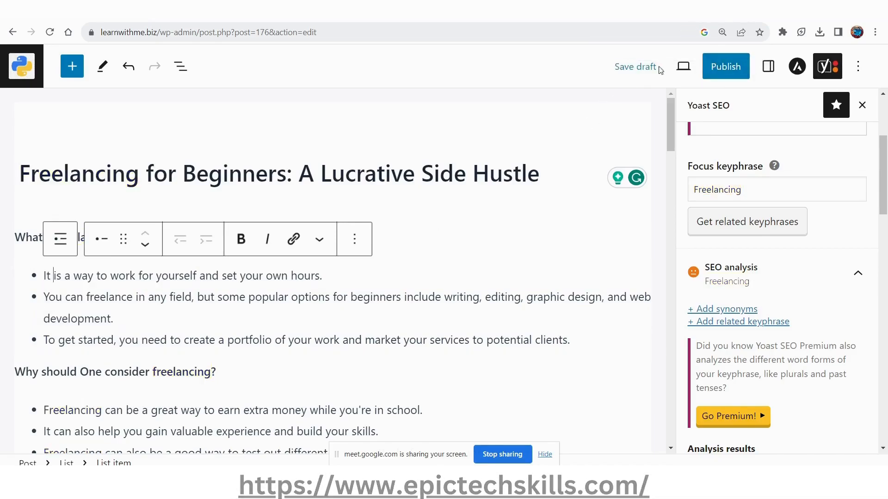
scroll(715, 346, "down", 8)
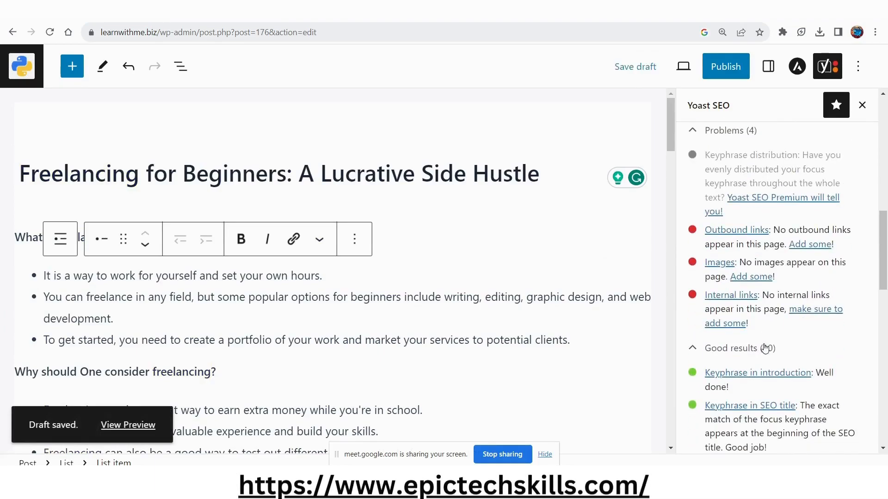
scroll(786, 363, "down", 2)
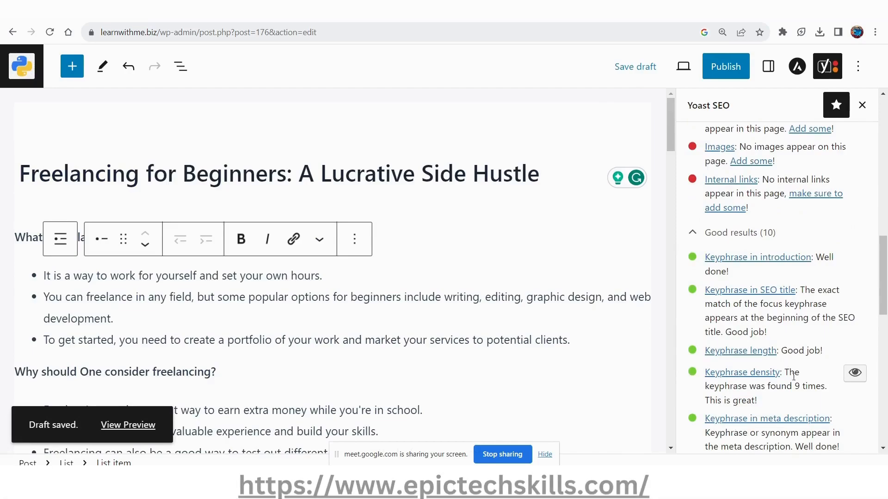
left_click_drag(786, 372, 790, 401)
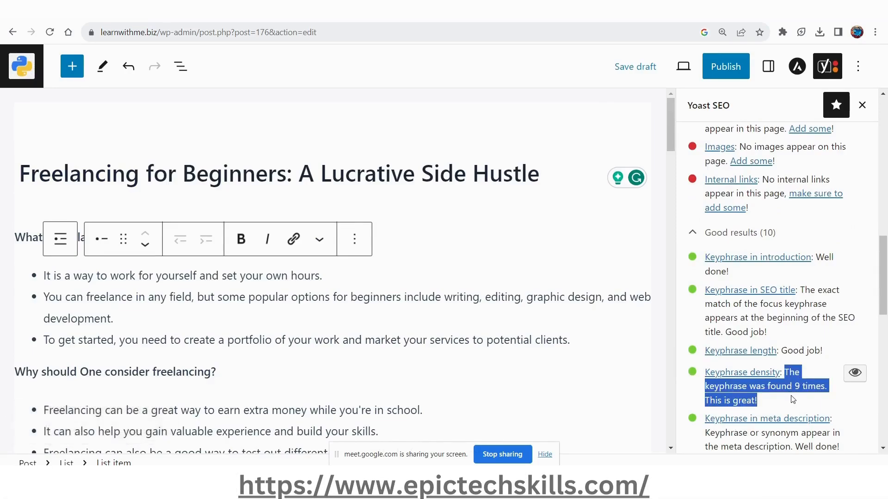
scroll(792, 400, "up", 3)
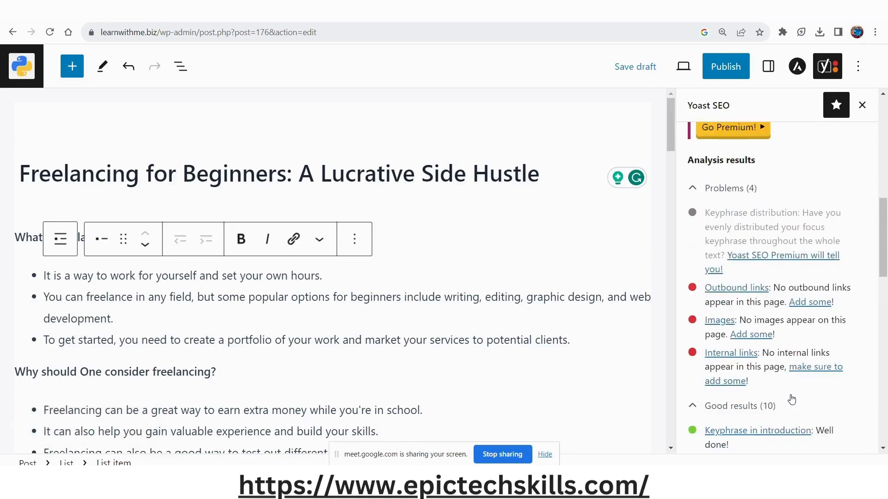
left_click(439, 308)
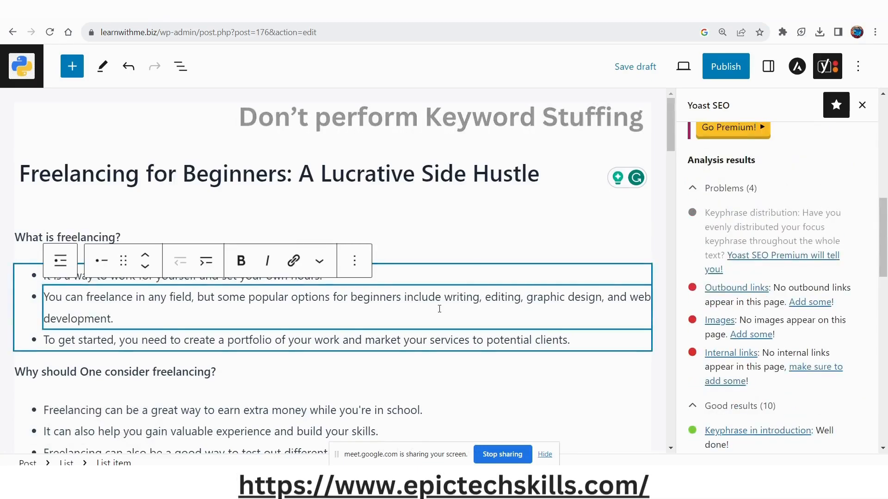
left_click(524, 183)
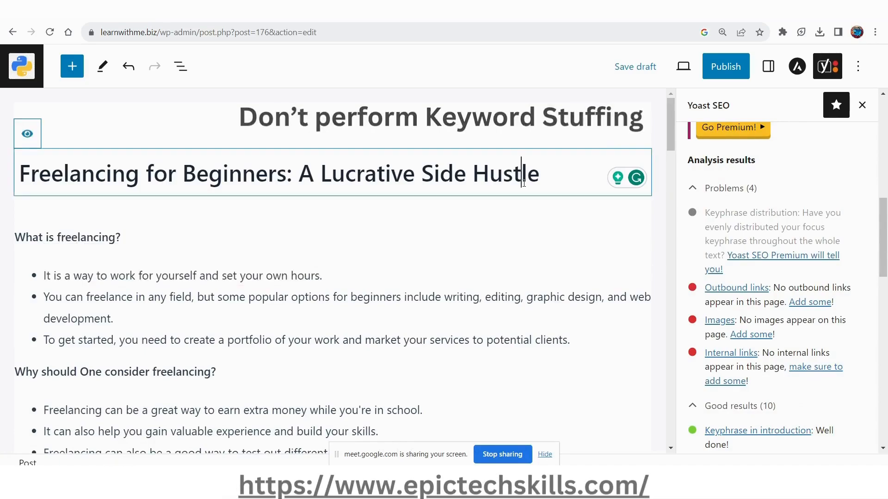
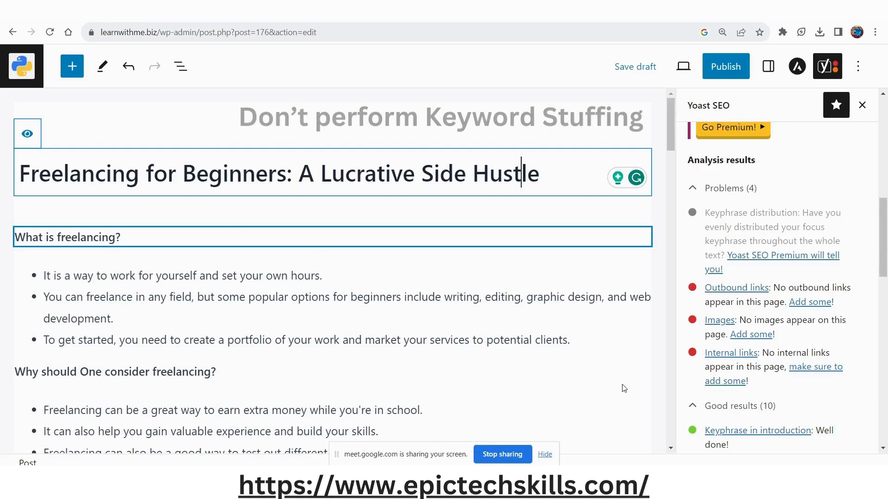
Review the keyphrase distribution, link and image problems in the SEO analysis and skim the freelancing post down to its conclusion.
scroll(813, 316, "up", 4)
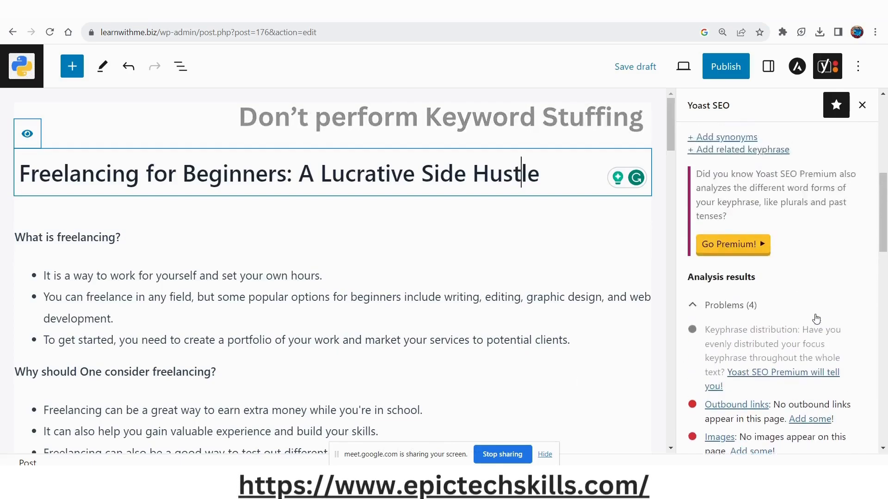
scroll(818, 319, "down", 2)
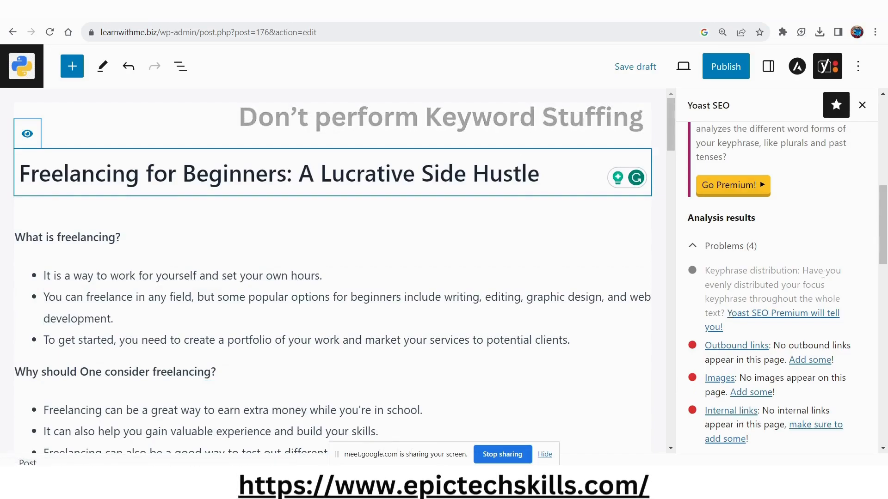
left_click_drag(715, 271, 822, 273)
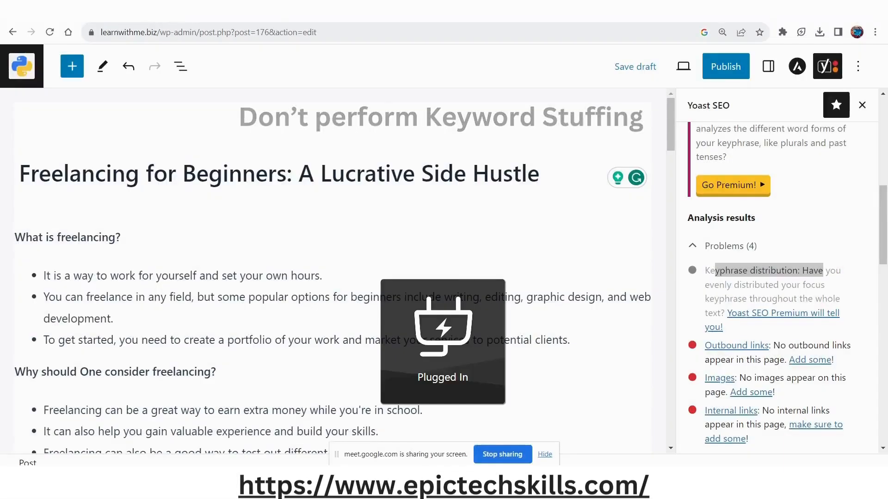
key("alt+Tab")
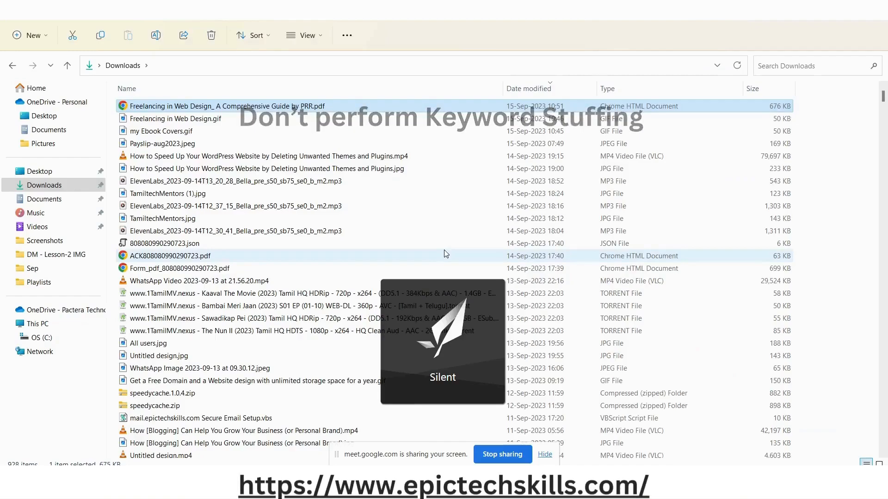
key("alt+Tab")
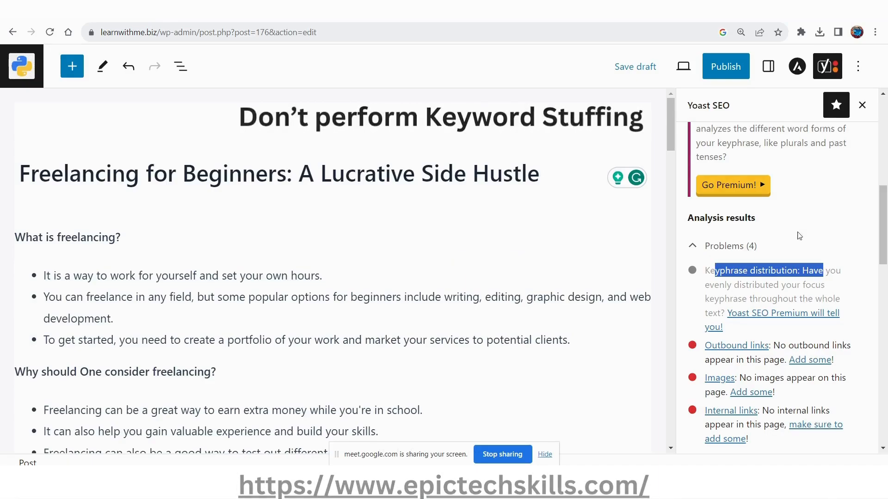
scroll(825, 286, "up", 4)
scroll(830, 284, "up", 4)
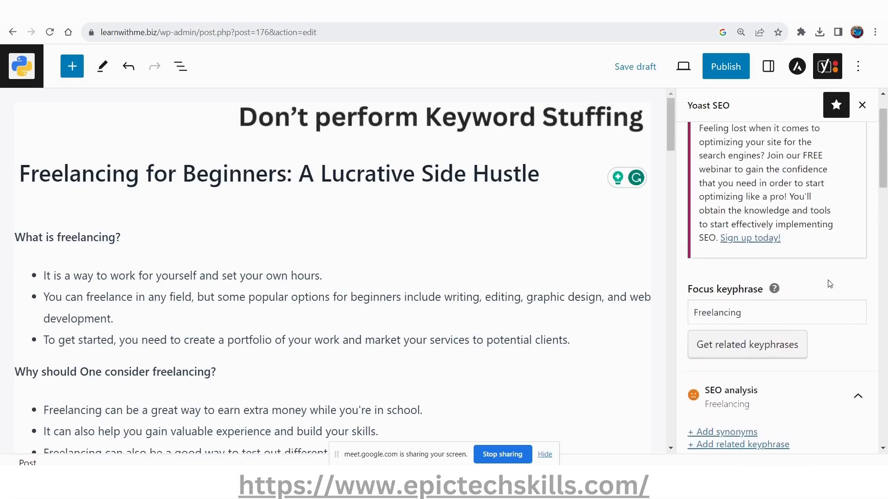
scroll(829, 279, "down", 10)
scroll(830, 283, "down", 2)
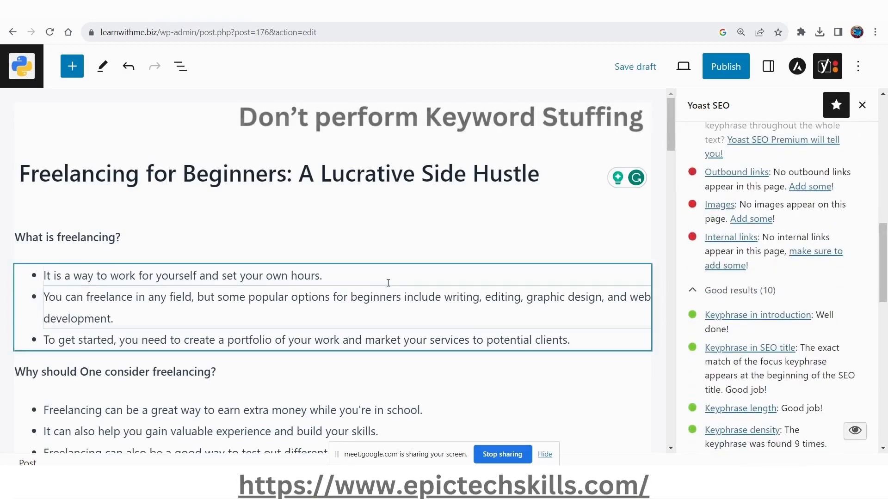
scroll(398, 293, "down", 15)
scroll(399, 293, "down", 1)
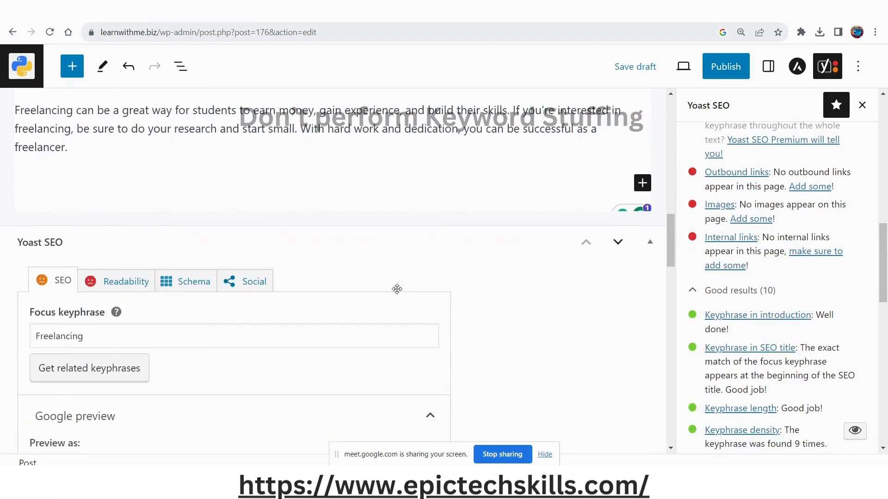
scroll(398, 291, "up", 15)
scroll(398, 290, "up", 1)
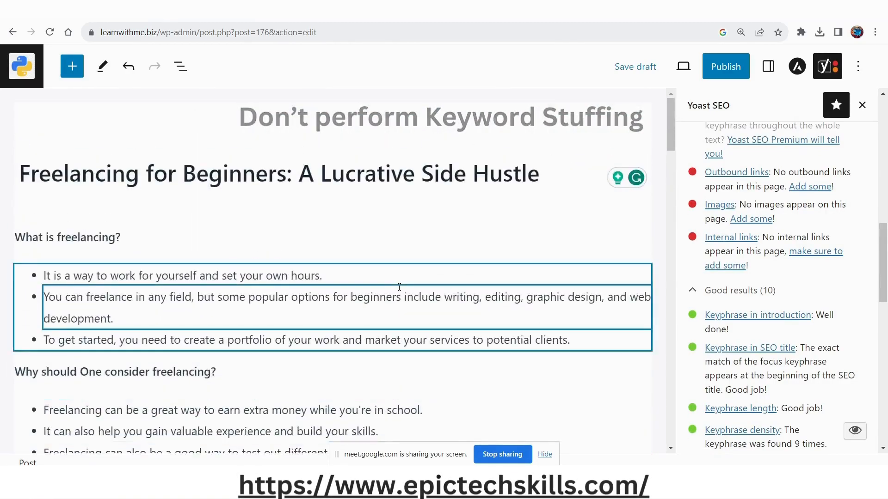
scroll(399, 287, "down", 3)
scroll(831, 305, "down", 10)
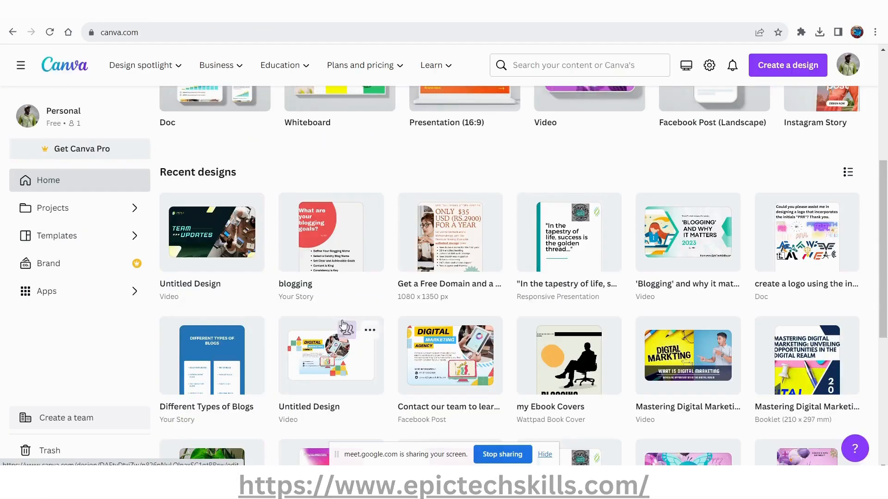
left_click(202, 32)
key("ctrl+c")
key("BackSpace")
key("alt+Tab")
key("alt+Tab")
key("alt+Tab")
key("alt+Tab")
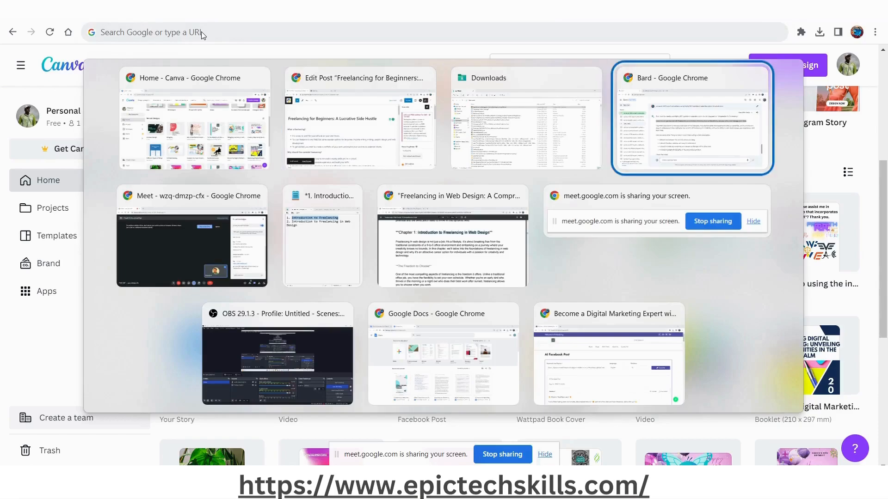
key("ctrl+v")
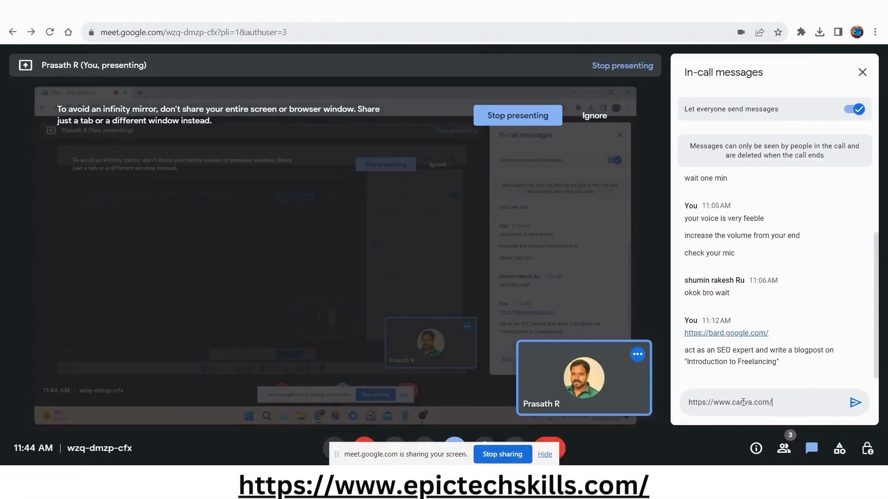
key("Return")
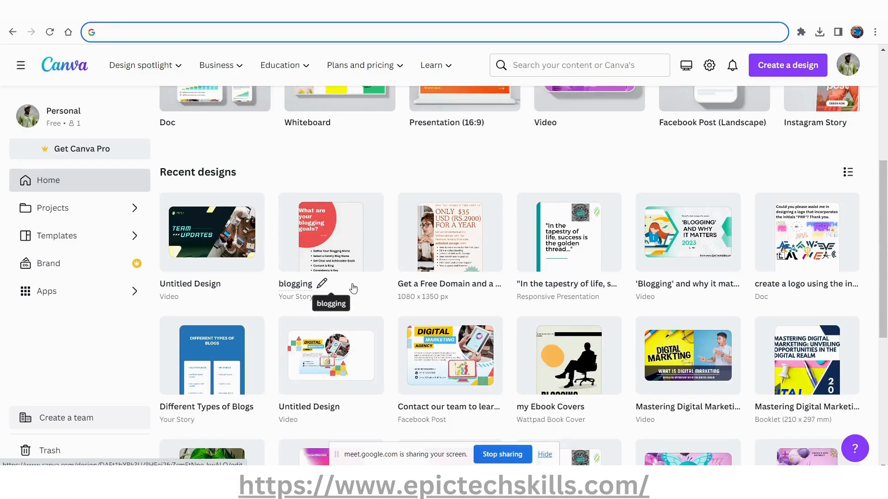
Return to the Canva home page and create a blank Facebook Post (Landscape) design, 940 × 788 px.
scroll(448, 370, "up", 4)
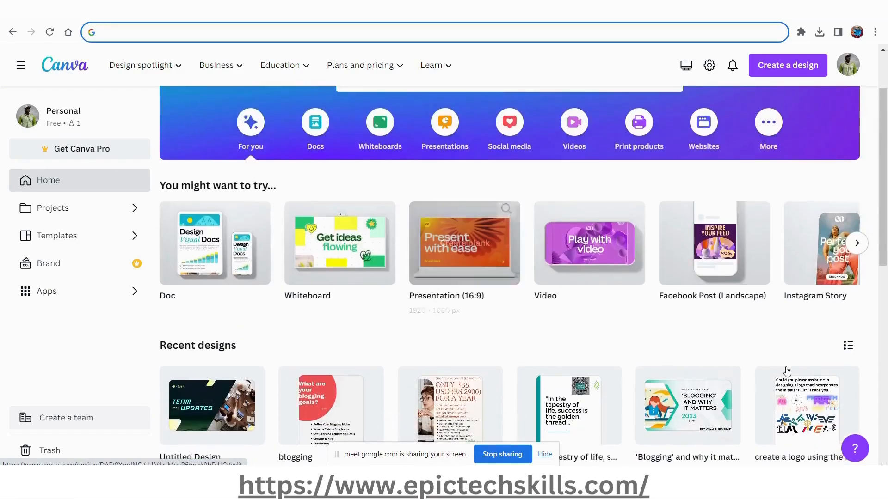
mouse_move(730, 284)
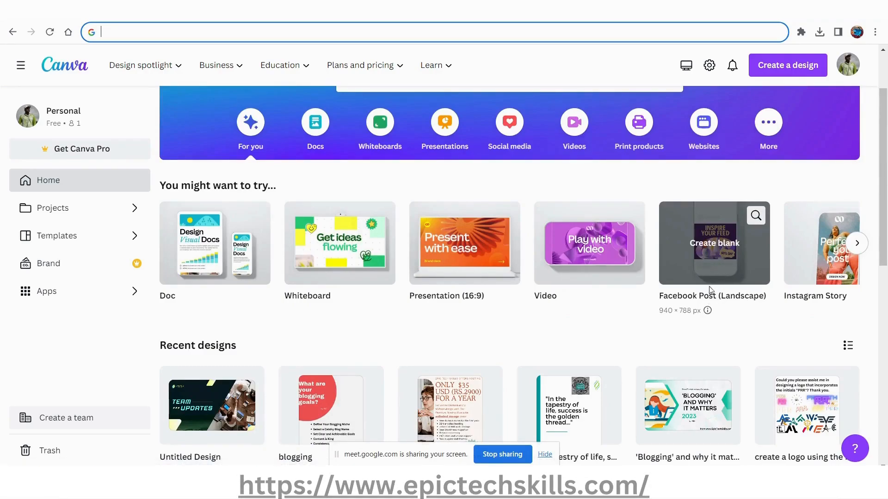
left_click(701, 230)
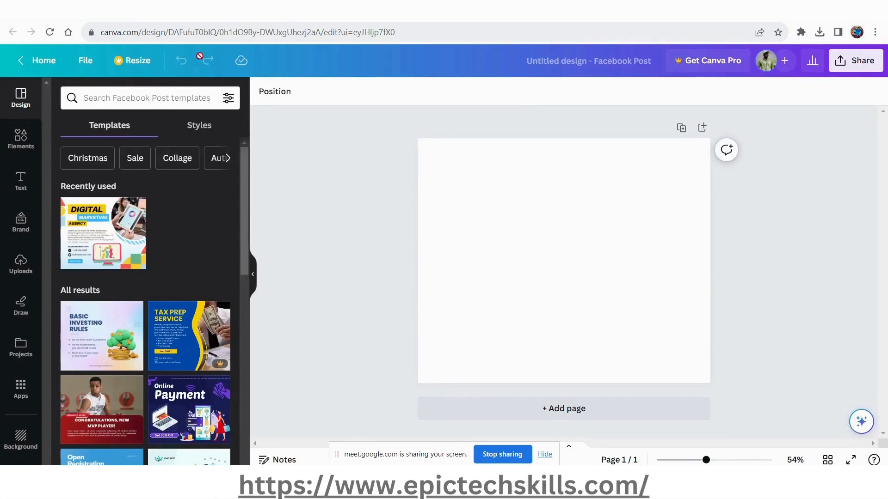
Search the design templates for "freelancing" and apply the "Building your Freelancing Career" template to the page.
left_click(164, 99)
type("freelance")
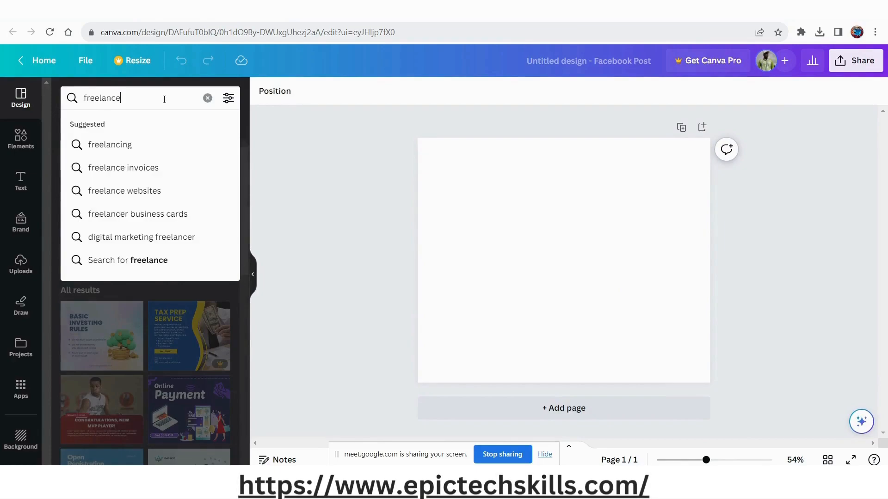
key("BackSpace")
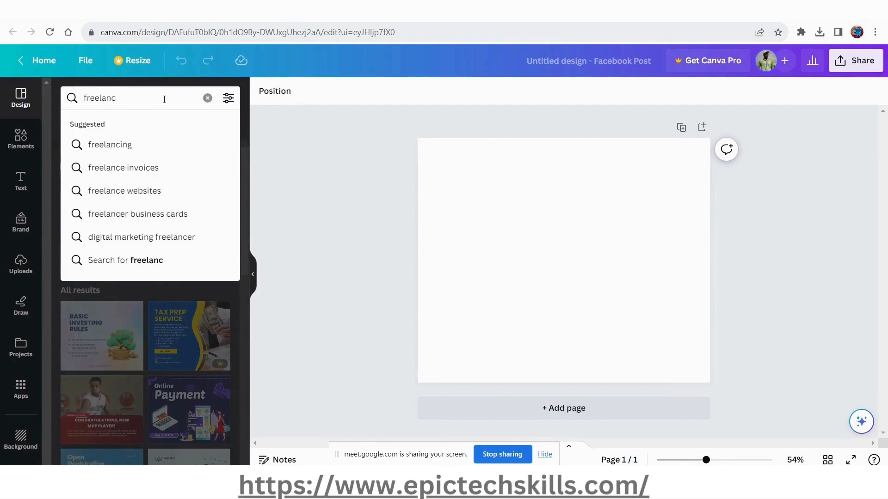
left_click(151, 154)
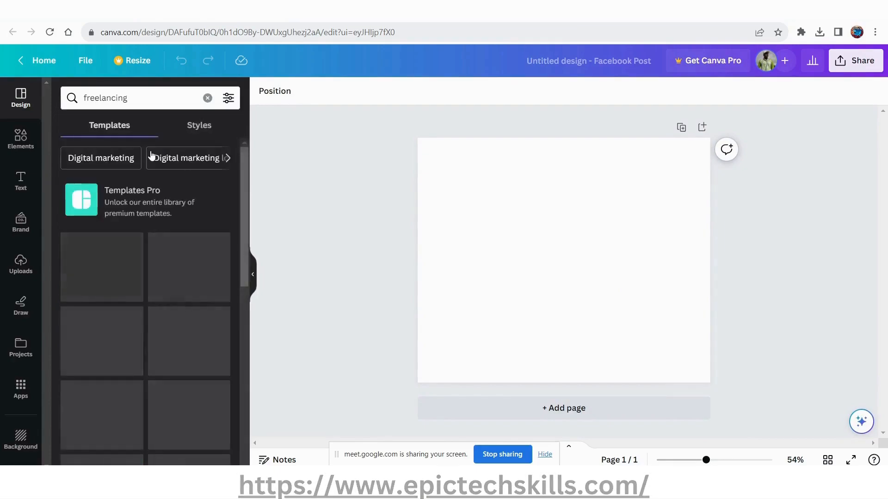
left_click(94, 282)
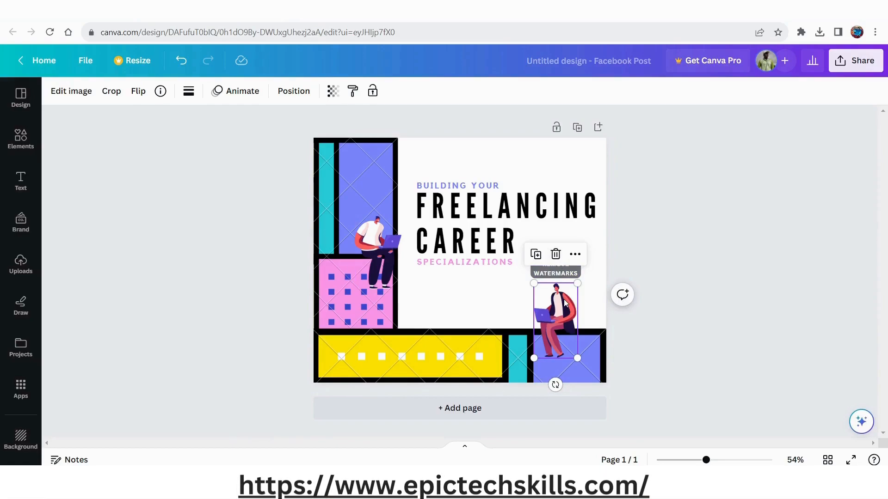
Delete the two seated figures and the coloured panels beside and below the title from the freelancing design.
left_click(555, 254)
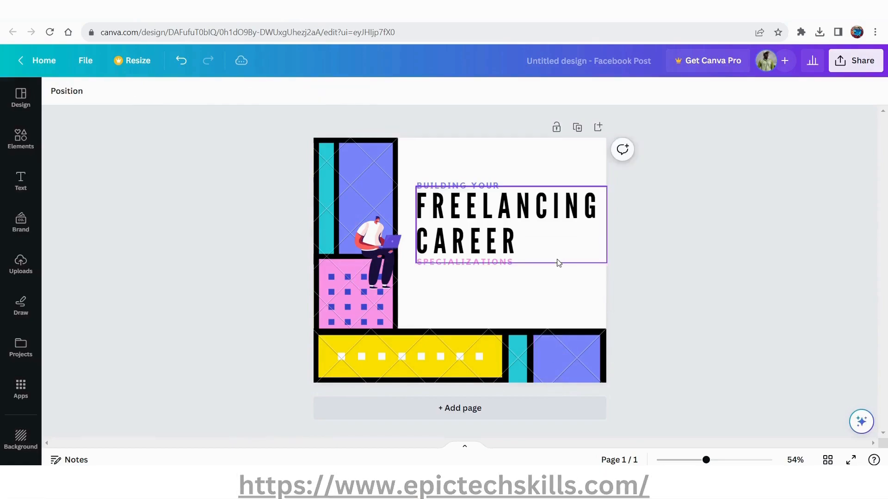
left_click(378, 243)
left_click(377, 193)
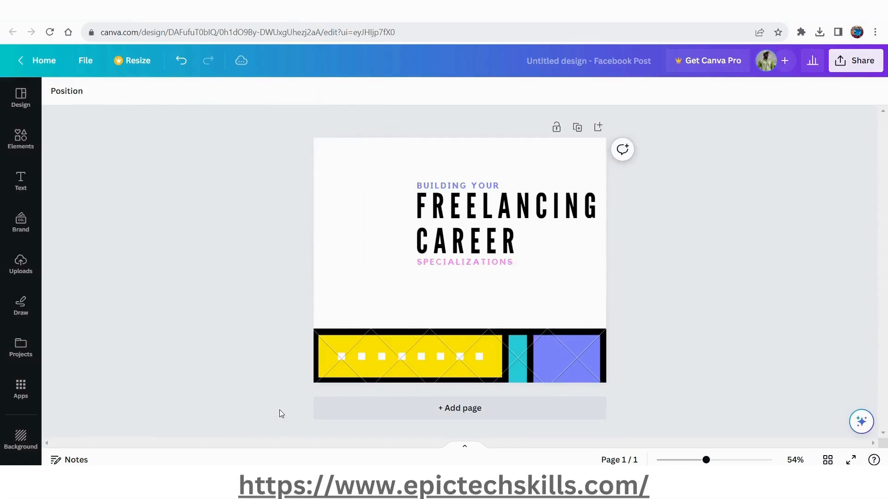
left_click(428, 351)
left_click(460, 299)
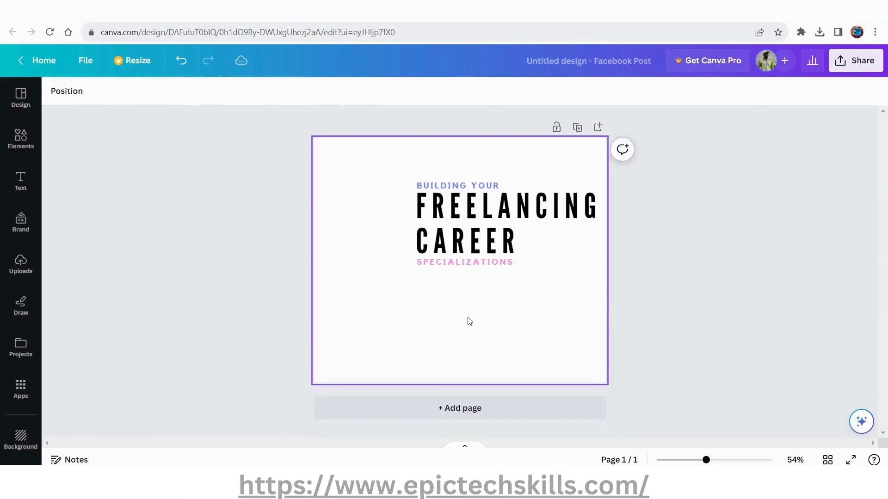
Replace the design with the similar "Online Webinar" Facebook Post template and check its illustration, logo, heading and body text elements.
left_click(25, 150)
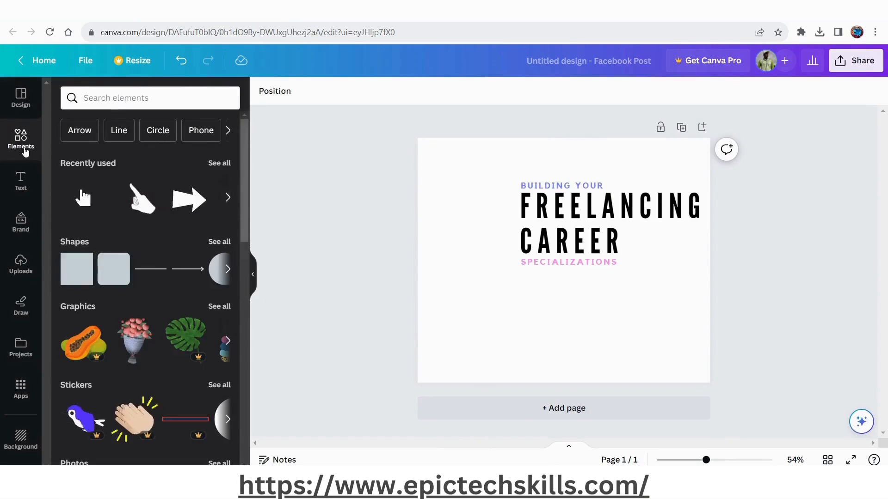
left_click(20, 97)
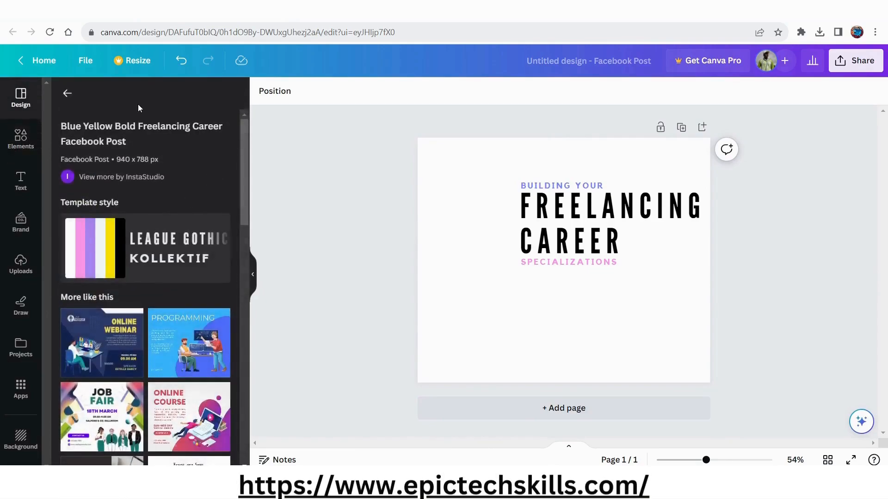
left_click(139, 359)
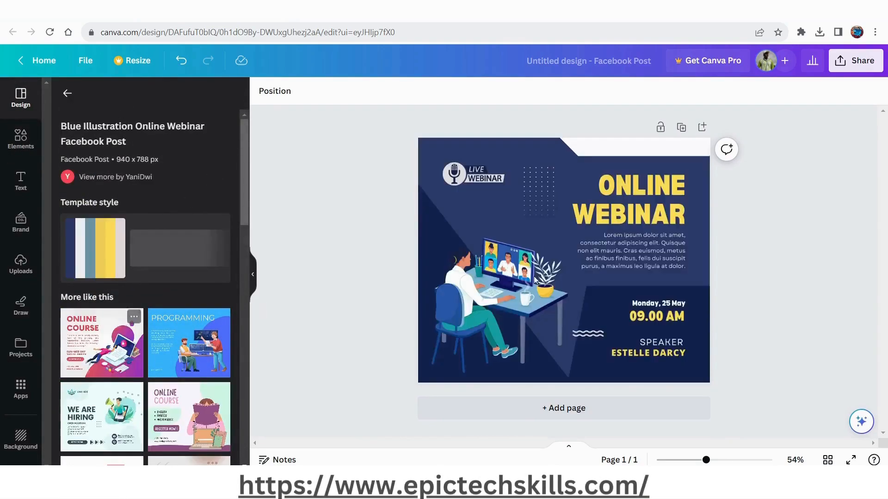
left_click(654, 330)
left_click(476, 279)
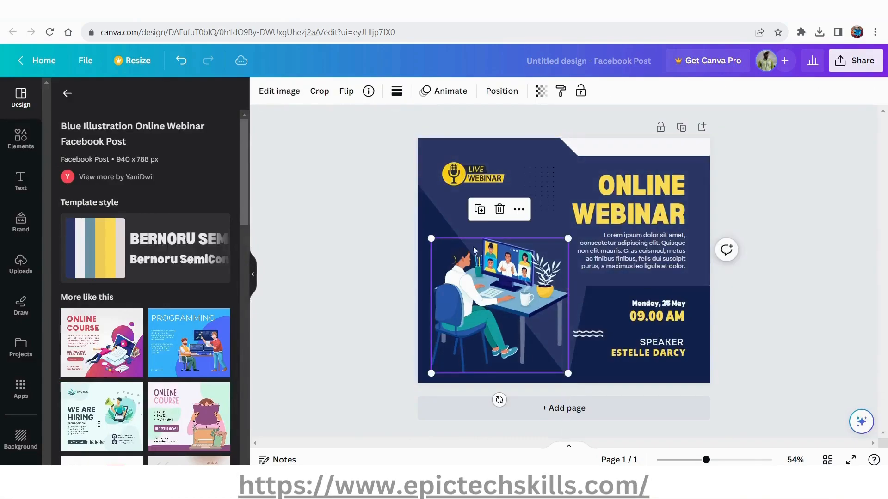
left_click(457, 169)
left_click(633, 200)
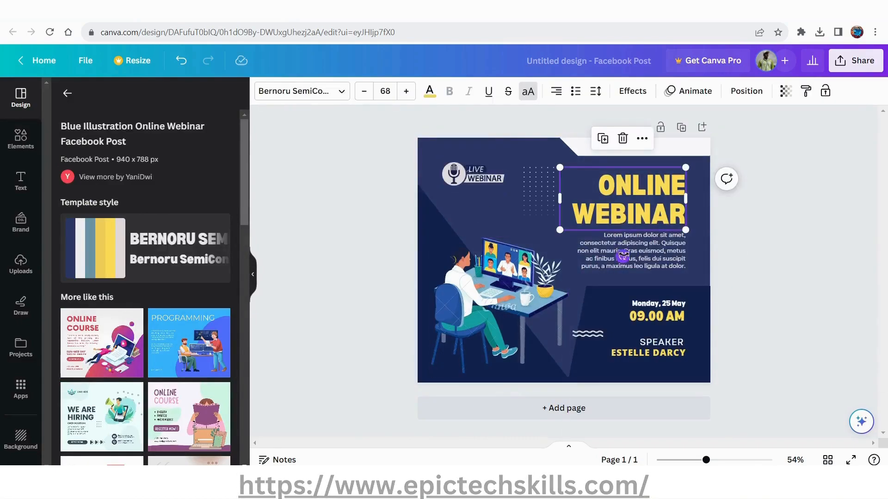
left_click(657, 251)
Try to download the webinar design as a PNG.
left_click(854, 61)
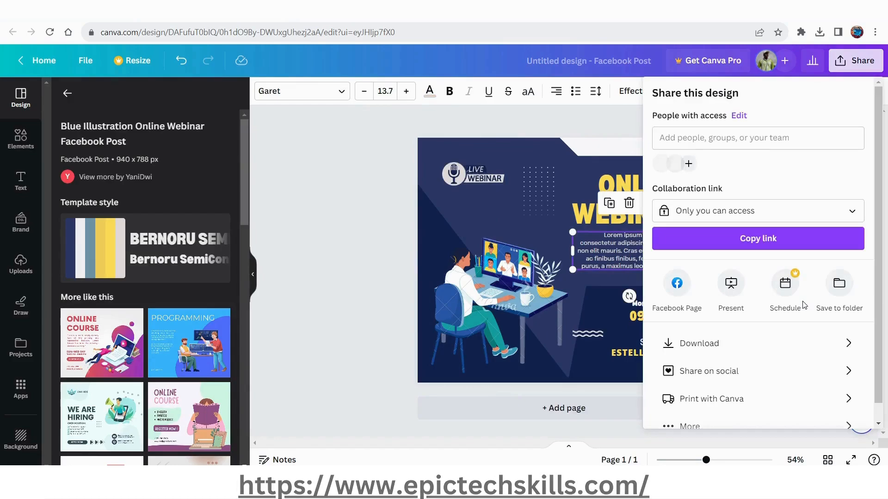
left_click(715, 354)
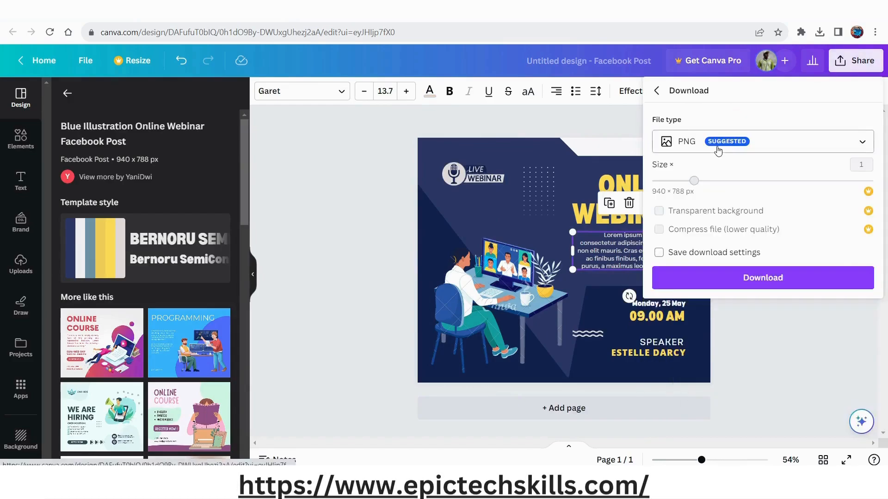
left_click(724, 279)
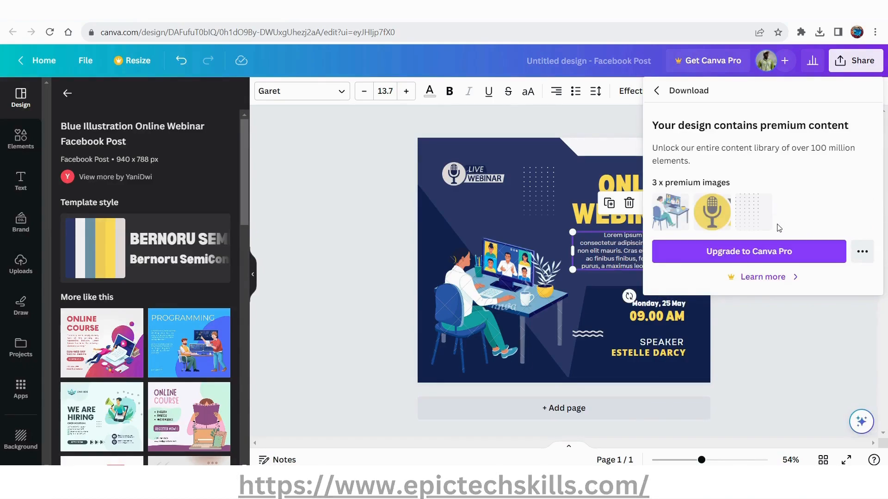
Delete the dotted pattern, the "Live Webinar" microphone logo and the illustration of the woman at the desk.
left_click(545, 188)
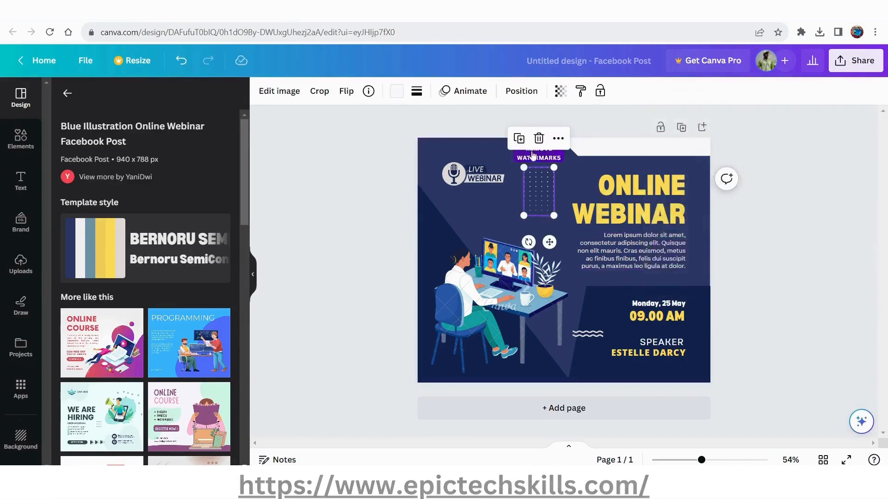
left_click(538, 139)
left_click(476, 182)
left_click(474, 135)
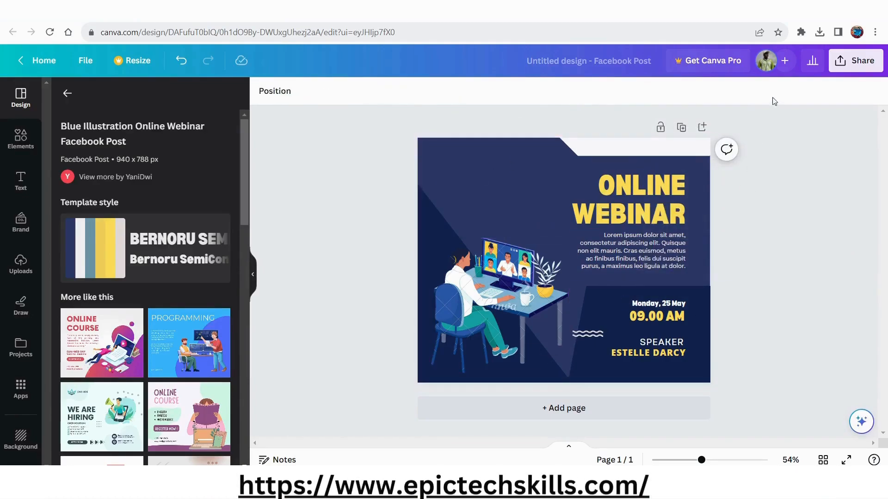
left_click(506, 292)
left_click(501, 209)
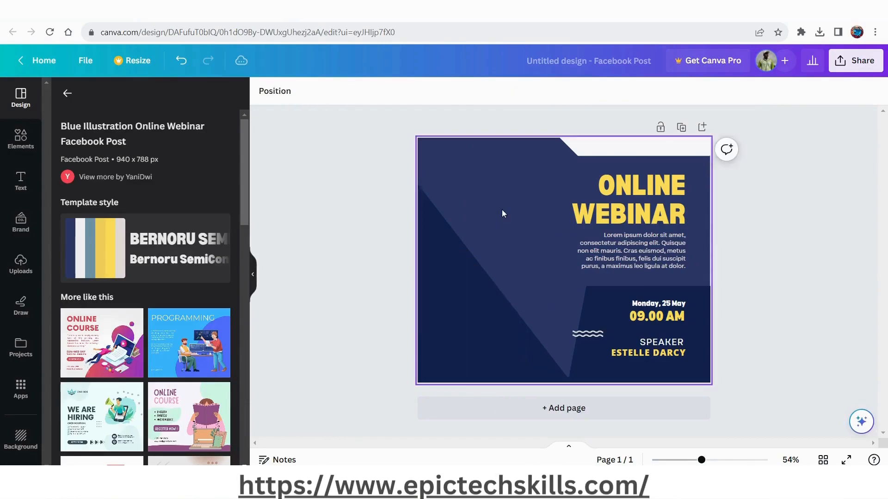
Replace the "Online Webinar" heading with "Freelancing for Beginners" copied from the WordPress post title, and widen its text box.
left_click(645, 212)
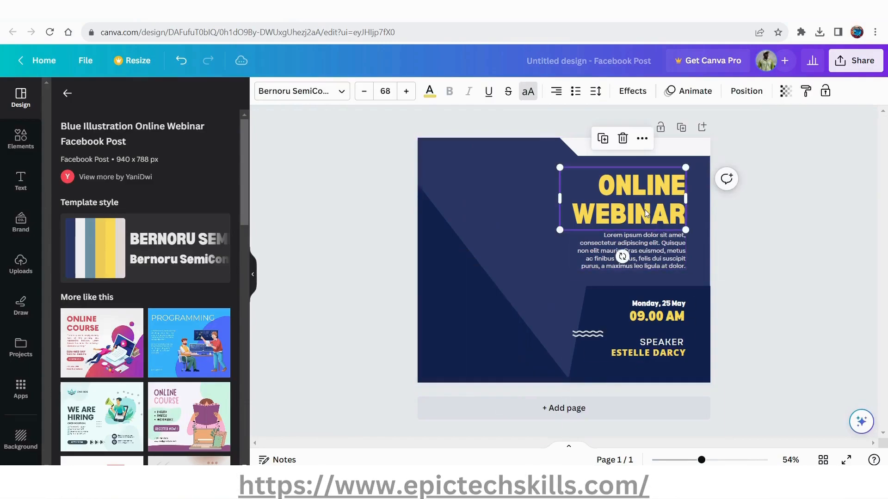
key("alt+Tab")
key("alt+Tab")
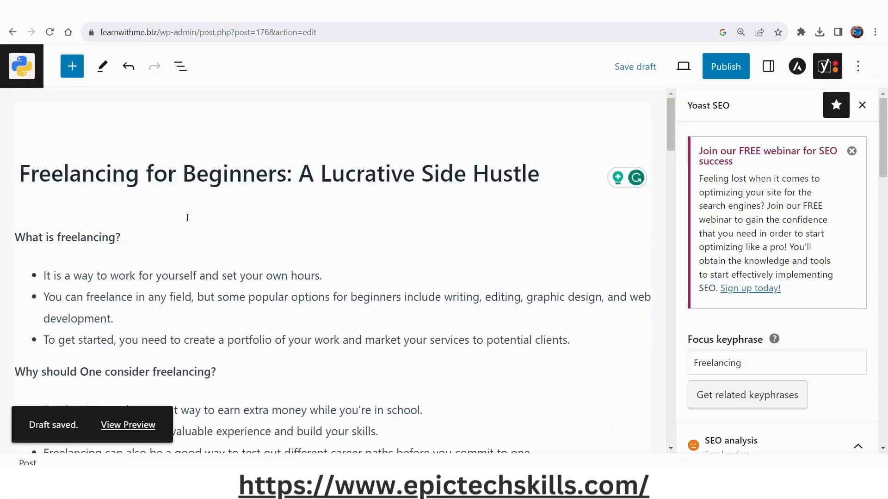
left_click(178, 175)
left_click(289, 175)
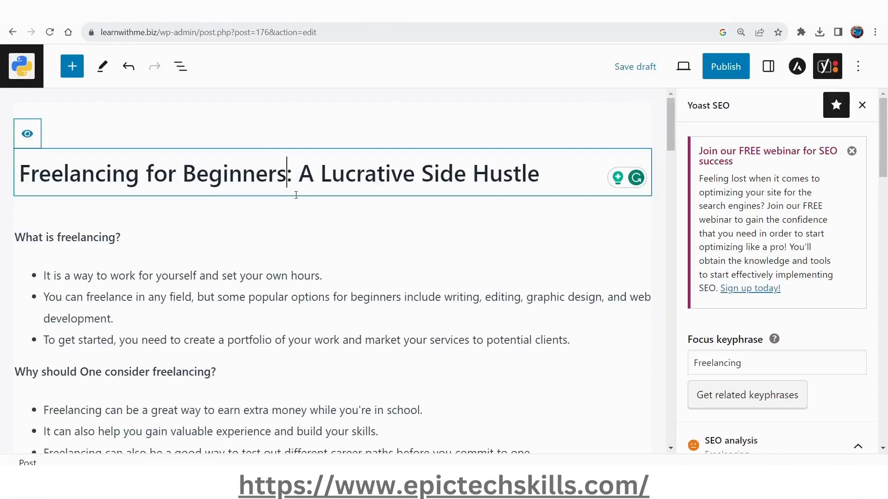
key("shift+Home")
key("ctrl+c")
key("alt+Tab")
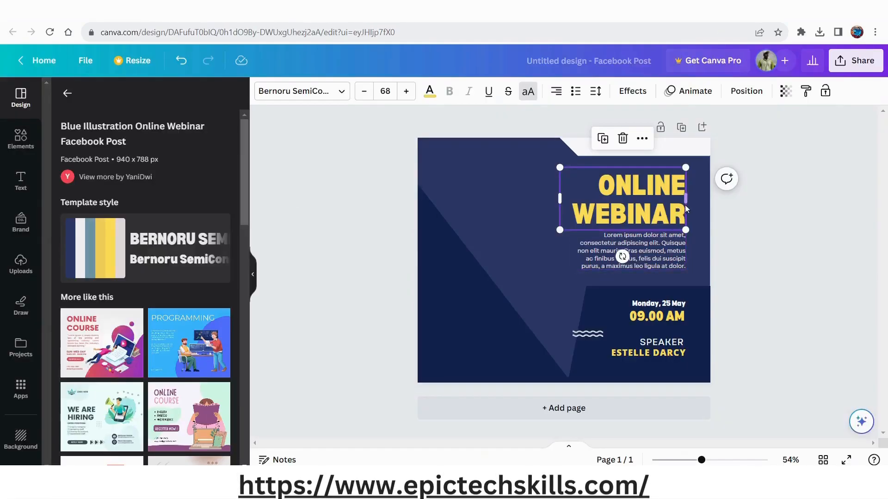
double_click(660, 201)
key("ctrl+v")
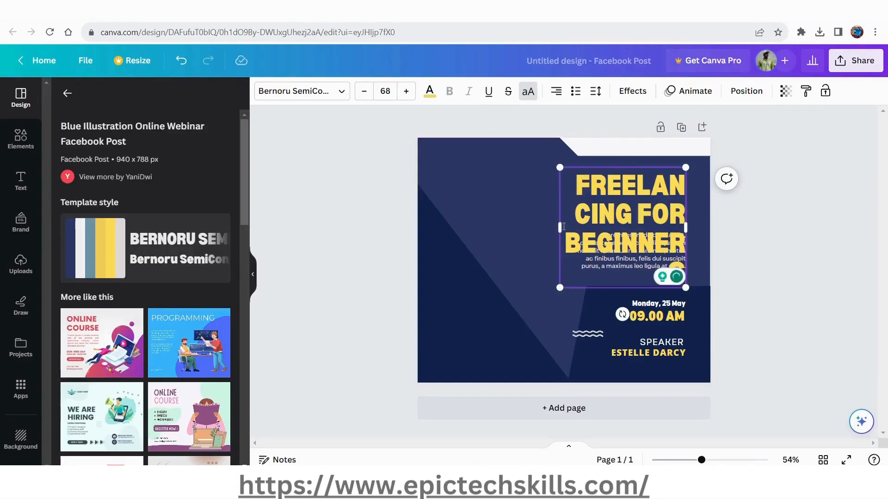
left_click_drag(559, 227, 499, 220)
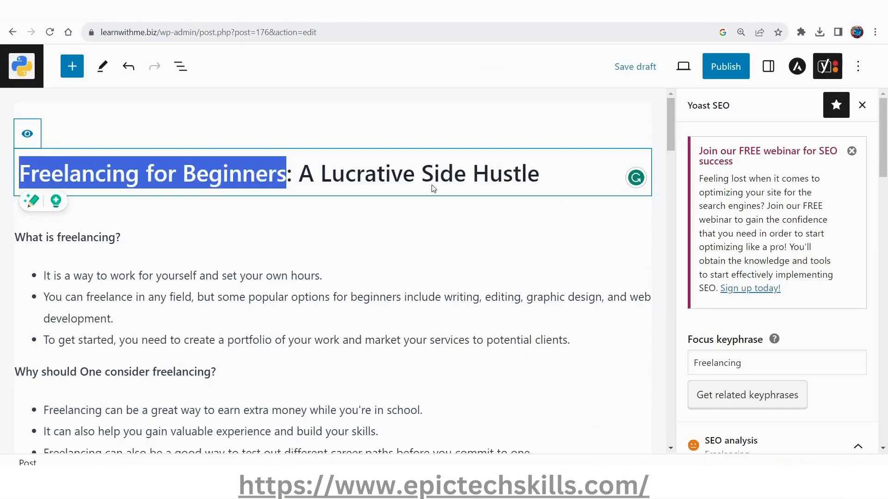
Copy "A Lucrative Side Hustle" from the WordPress post title and return to the Canva design.
left_click(305, 172)
left_click(561, 180, "shift")
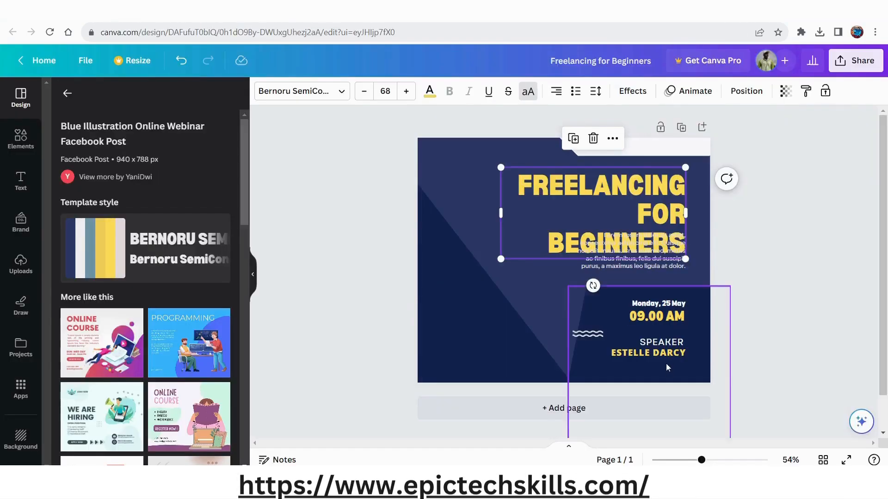
double_click(662, 318)
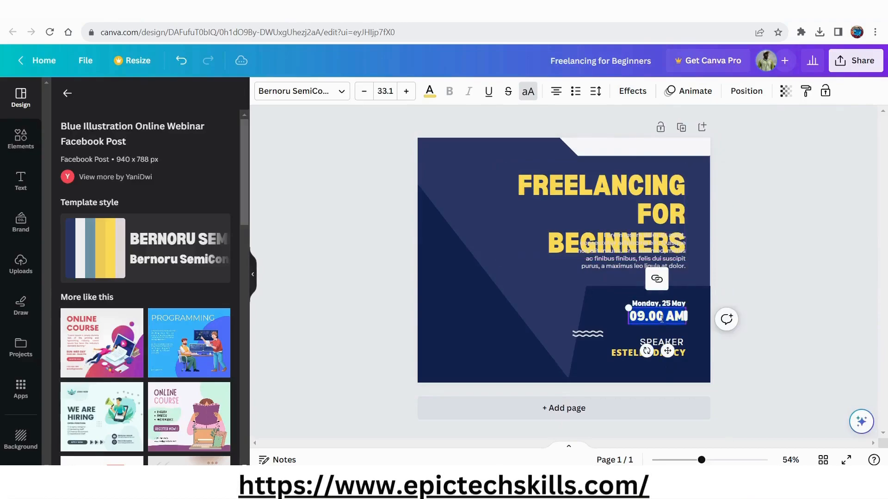
left_click(512, 293)
Delete the date, the "Speaker" label and the speaker's name from the design.
left_click(672, 305)
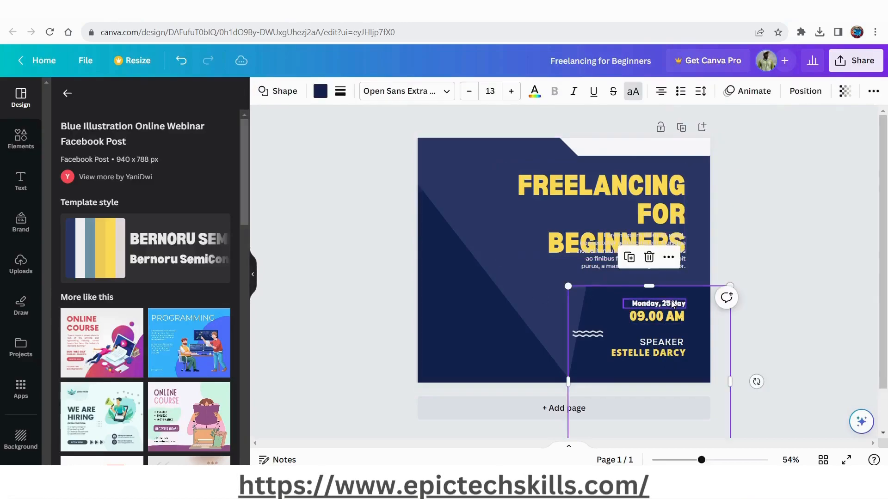
left_click(672, 304)
key("Delete")
left_click(668, 344)
key("Delete")
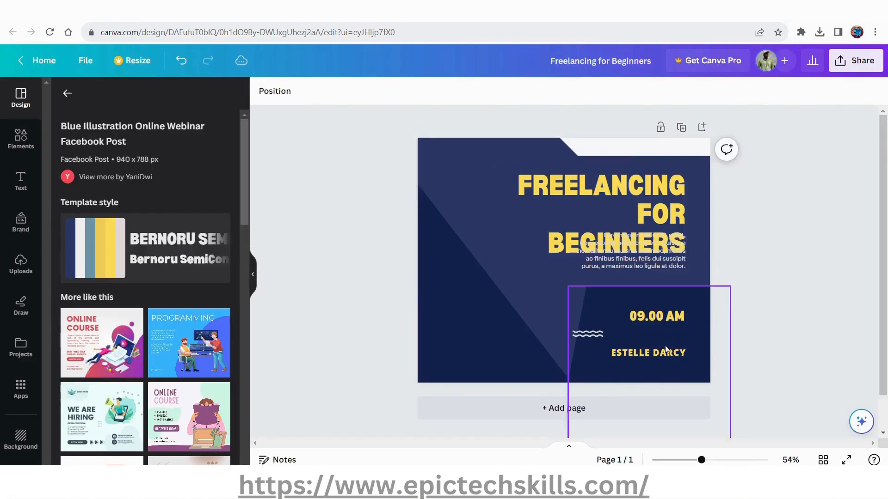
left_click(666, 353)
key("Delete")
Replace the "09.00 AM" text with "A Lucrative Side Hustle" and widen its text box so the words fit.
double_click(658, 320)
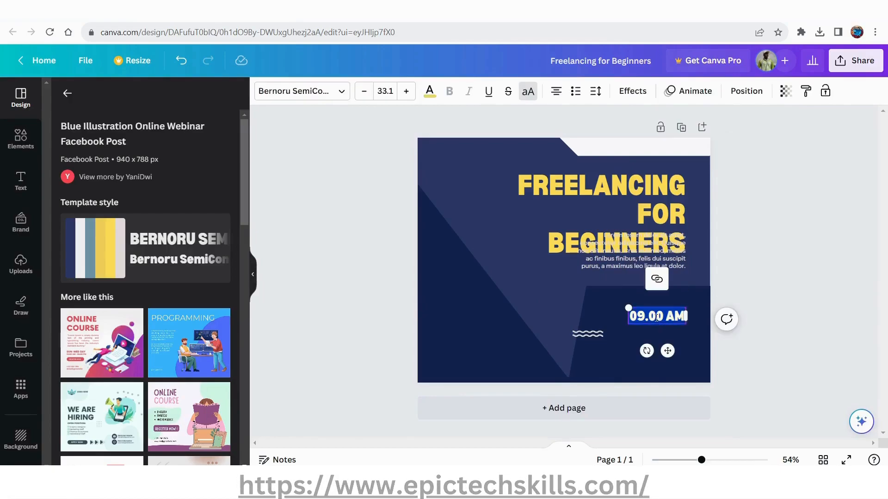
type("A LUCRATIVE SIDE HUSTLE")
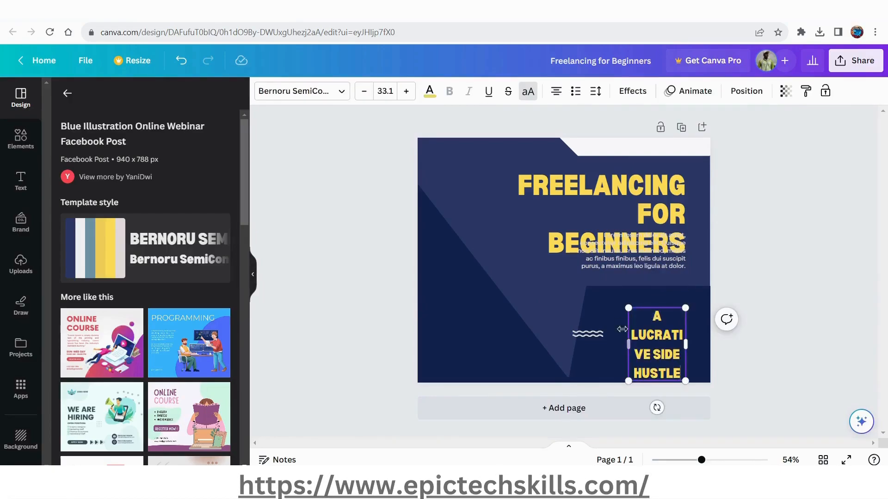
left_click_drag(630, 347, 613, 351)
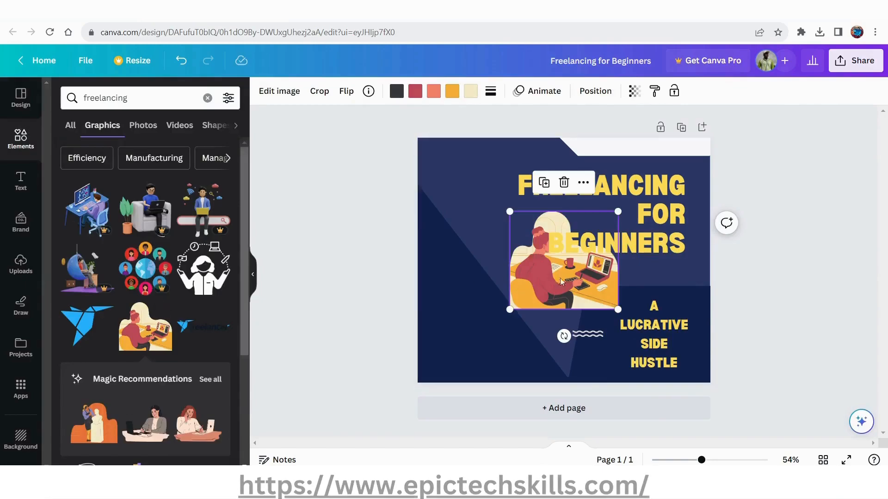
Place the graphic of the woman at a laptop in the design's lower-left corner and download the design as a GIF.
left_click_drag(571, 294, 490, 339)
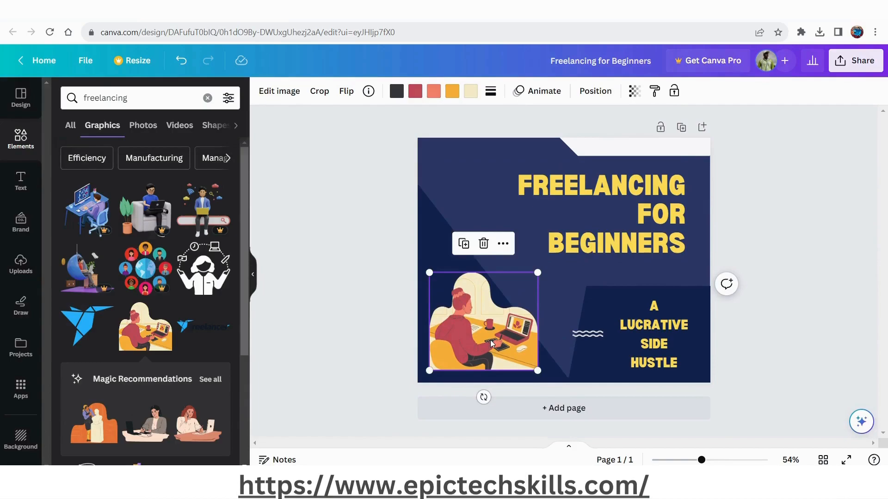
left_click(336, 260)
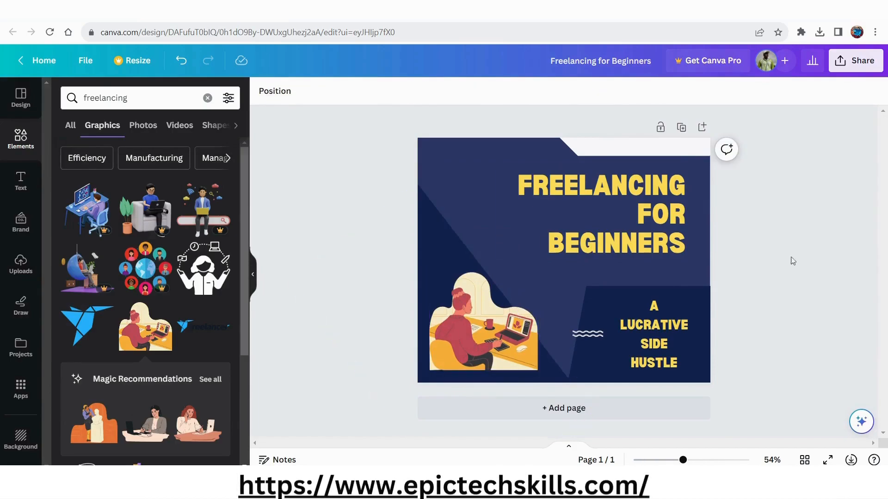
left_click(850, 460)
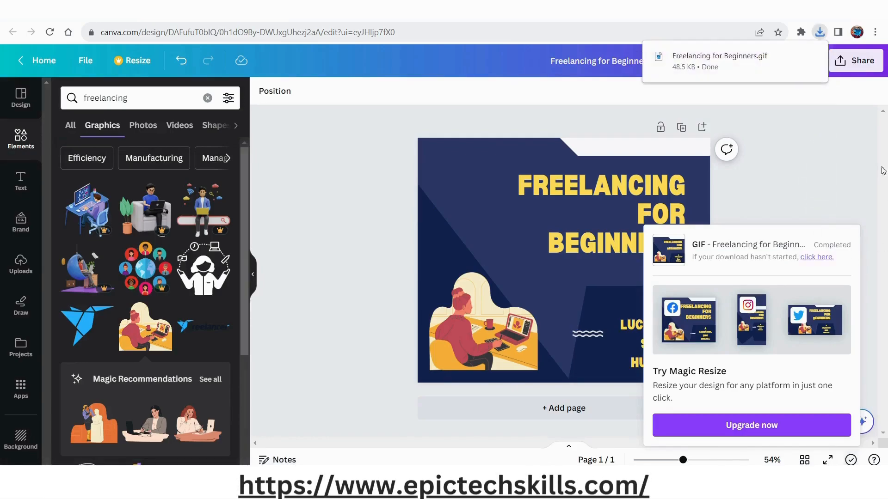
left_click(793, 58)
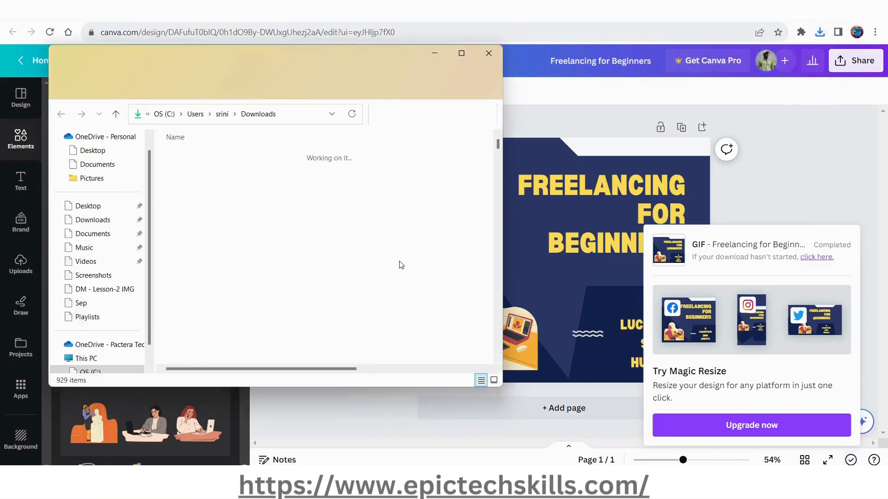
Switch to the WordPress post editor and insert an image block above the "Why should One consider freelancing?" heading.
key("alt+Tab")
key("alt+Tab")
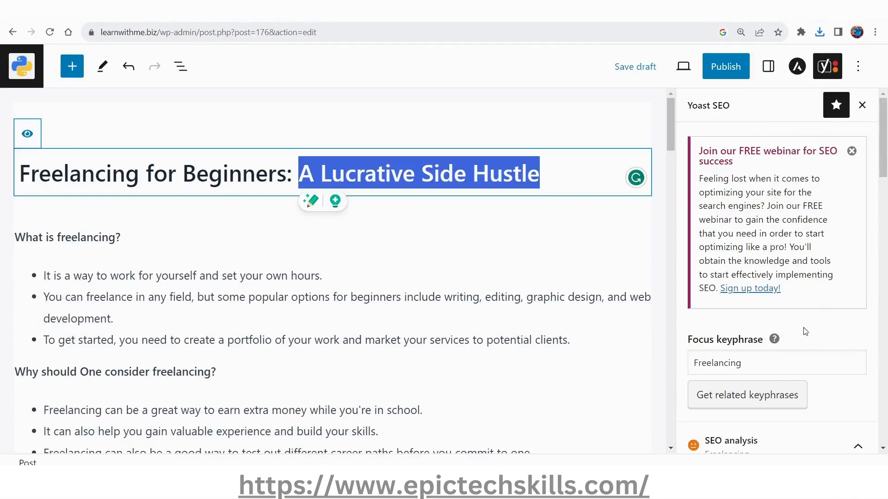
scroll(808, 337, "down", 5)
scroll(809, 336, "down", 3)
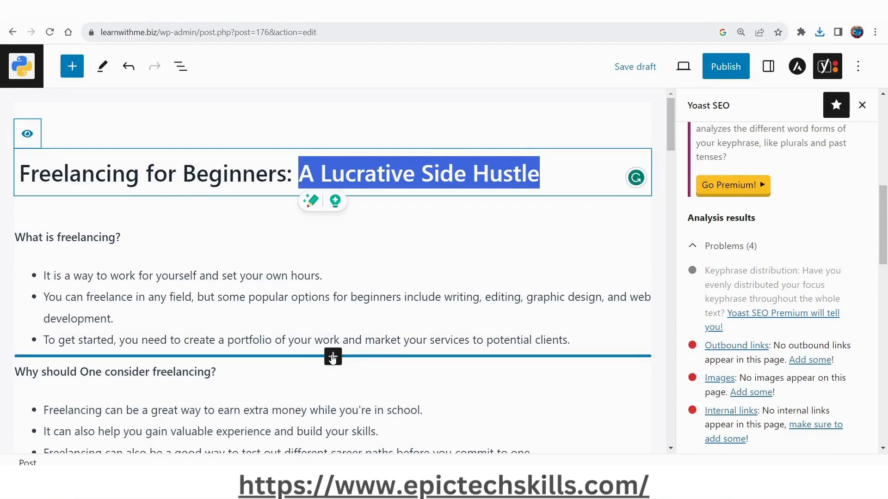
left_click(333, 357)
scroll(158, 383, "down", 3)
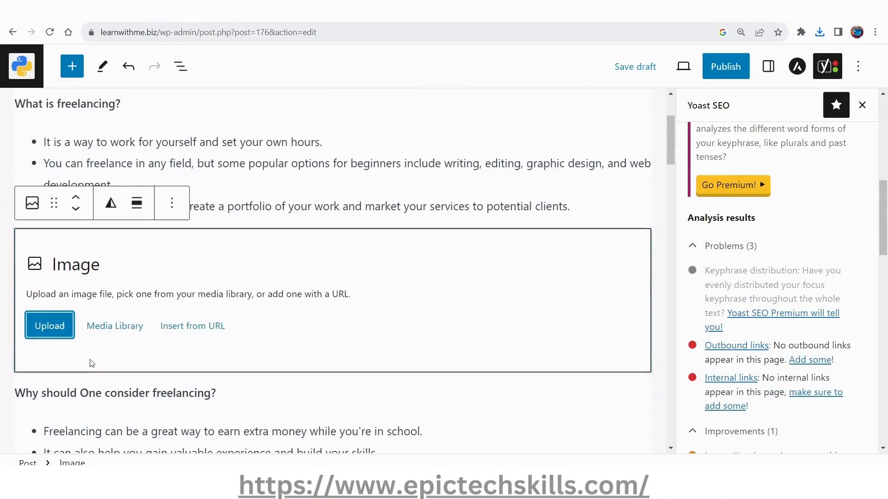
Upload Freelancing for Beginners.gif from Downloads into the image block and save the draft.
left_click(46, 330)
left_click(167, 152)
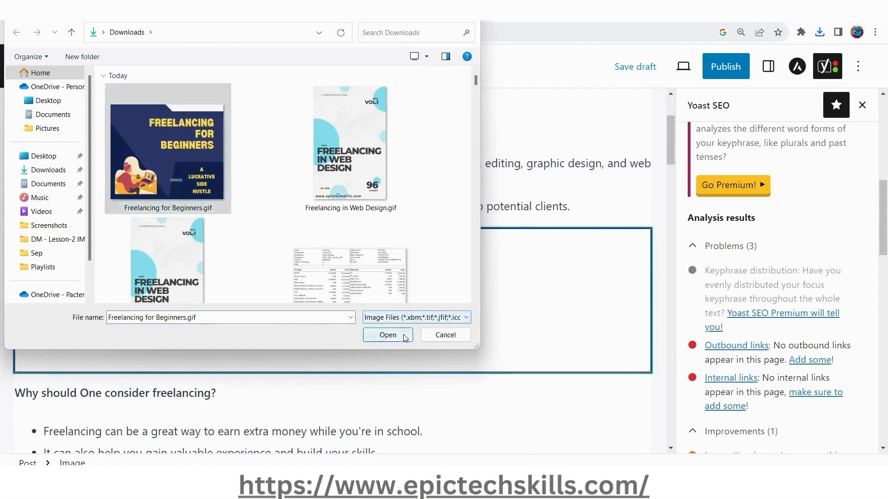
left_click(405, 337)
scroll(404, 338, "down", 6)
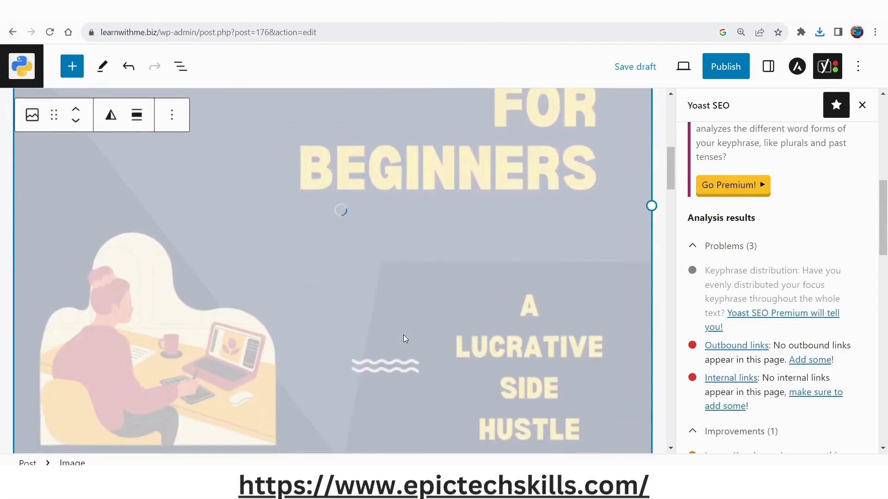
scroll(404, 338, "down", 4)
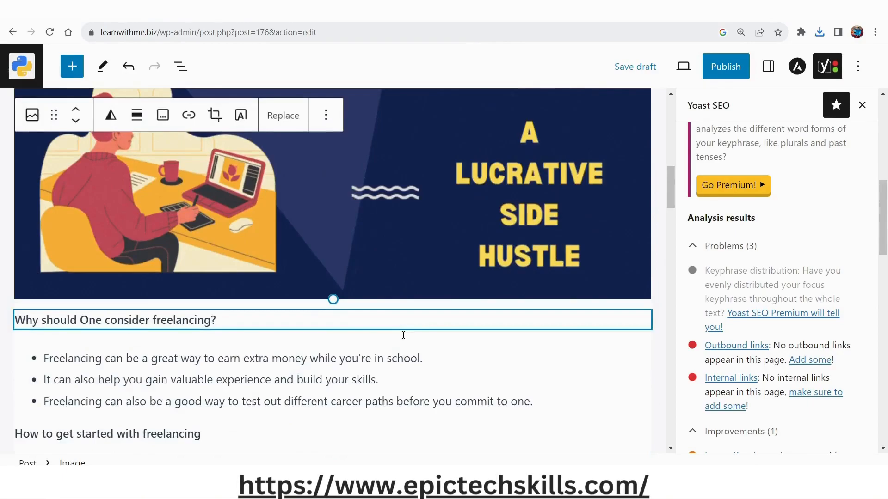
scroll(404, 334, "up", 6)
left_click(648, 67)
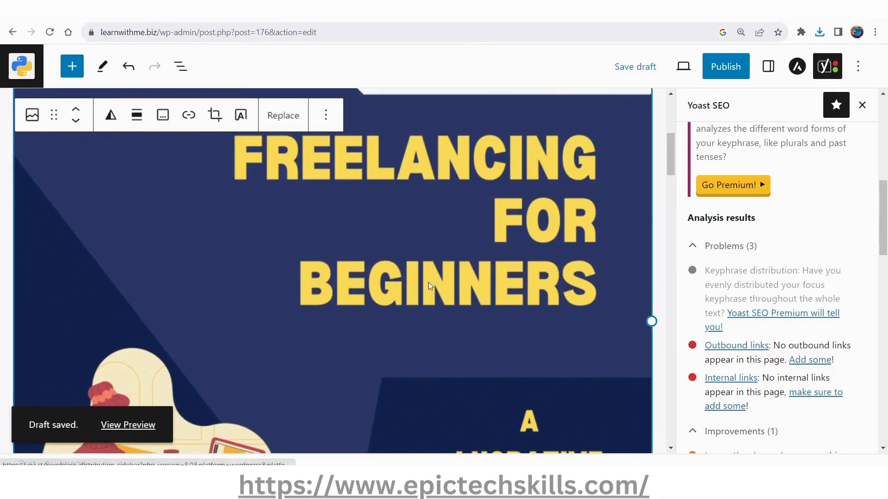
Examine the Yoast SEO analysis results, especially the image keyphrase improvement, and check the image block's options.
scroll(769, 342, "down", 7)
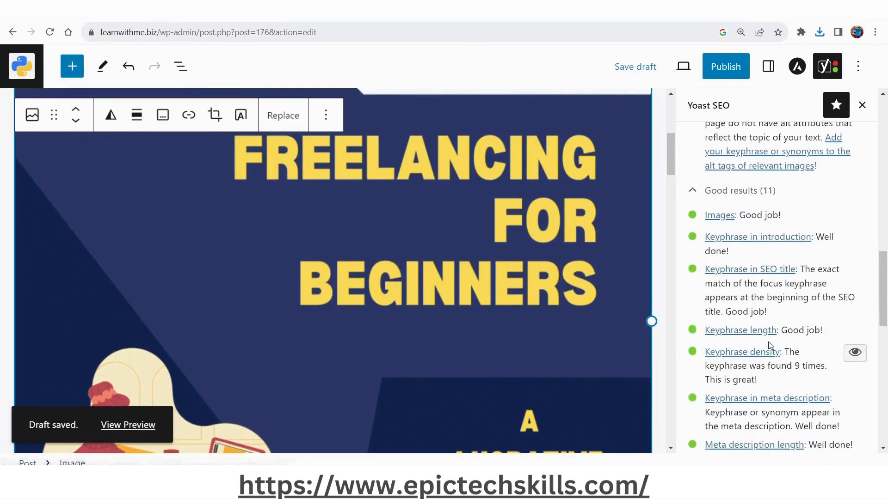
scroll(769, 346, "down", 5)
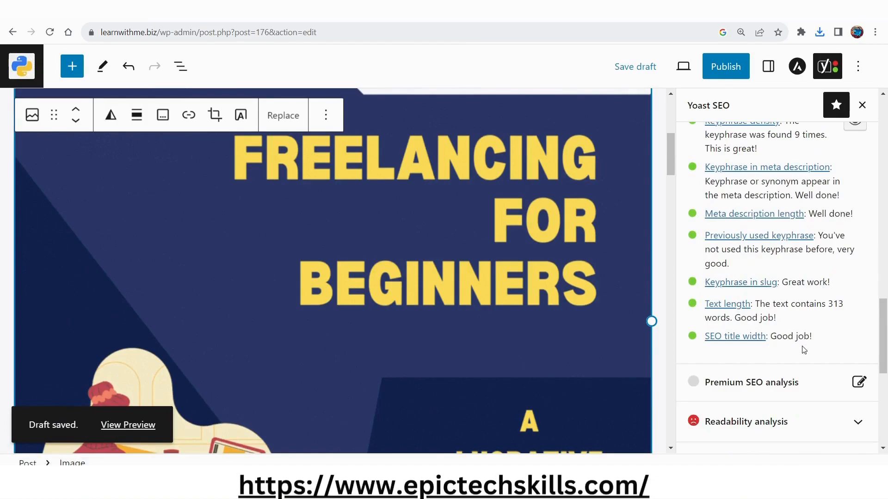
left_click(326, 115)
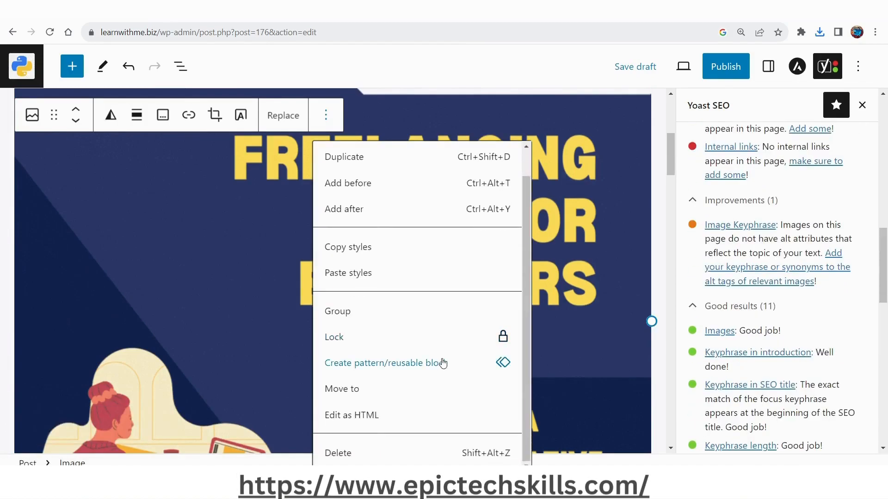
left_click(213, 313)
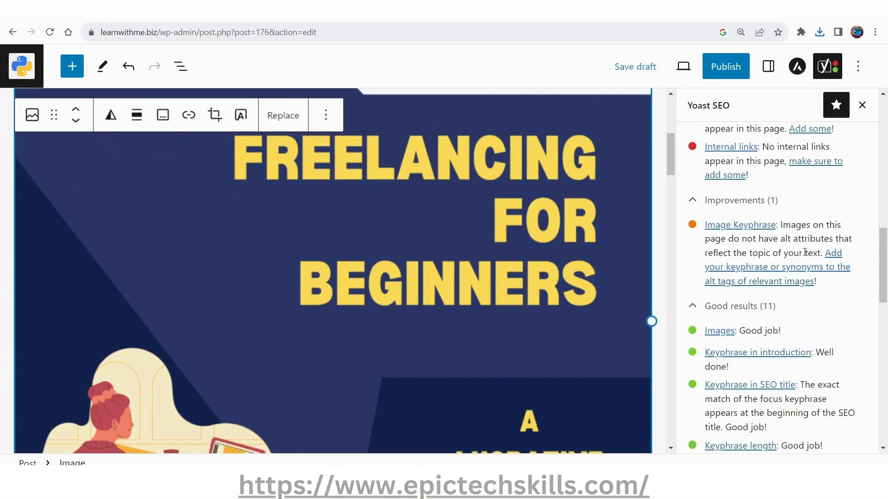
left_click_drag(802, 251, 791, 225)
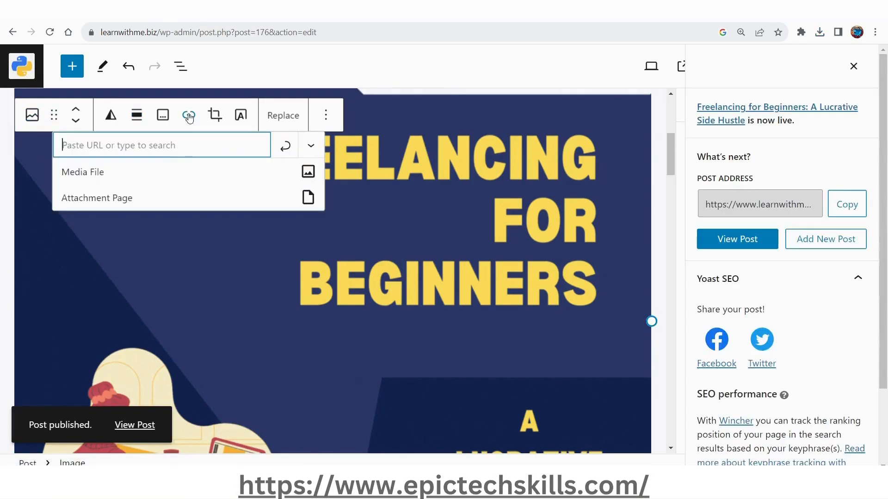
Add a paragraph reading "Visit Home Page" below the post's conclusion.
type("https://www.learnwithme.biz/freelancing-for-beginners-a-lucrative-side-hustle/")
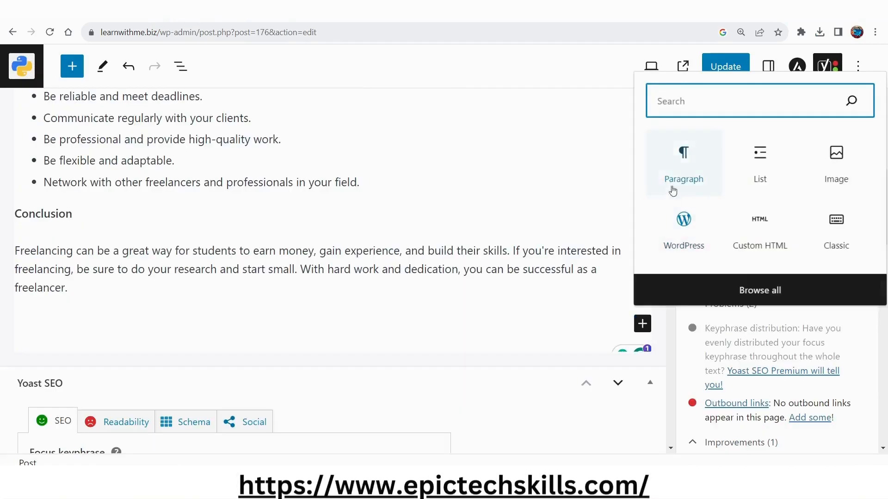
left_click(685, 167)
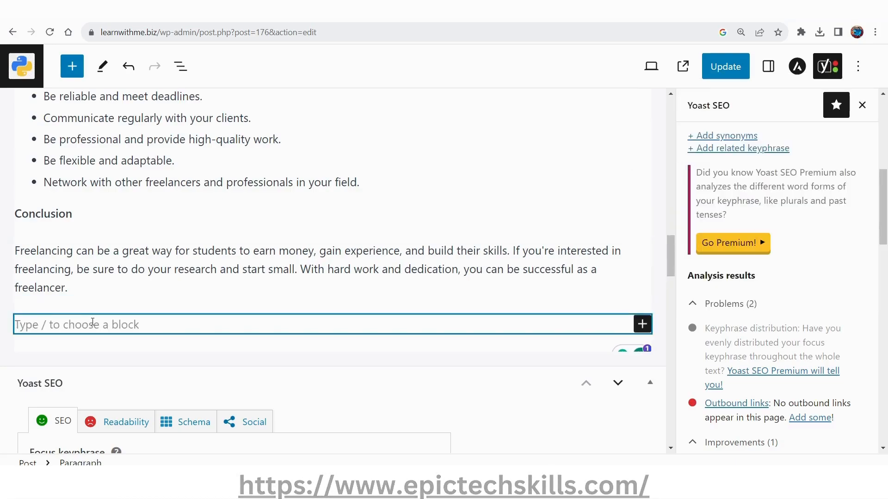
type("Visit ")
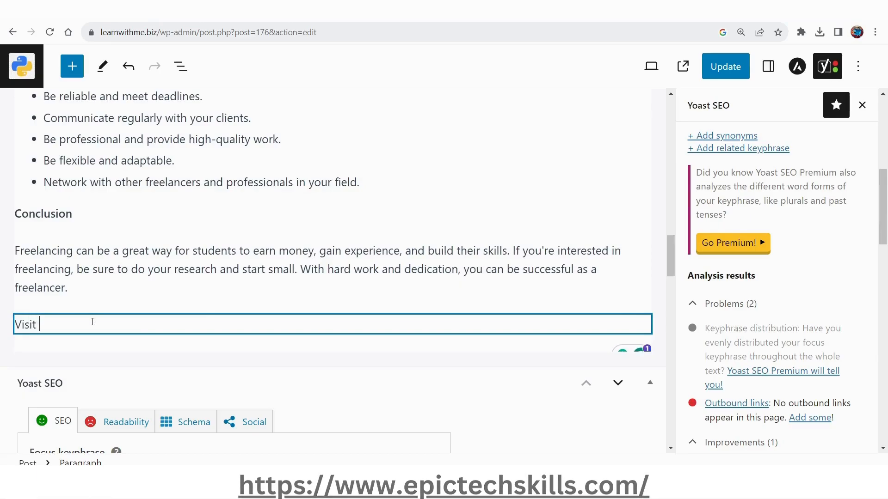
type("Home Page")
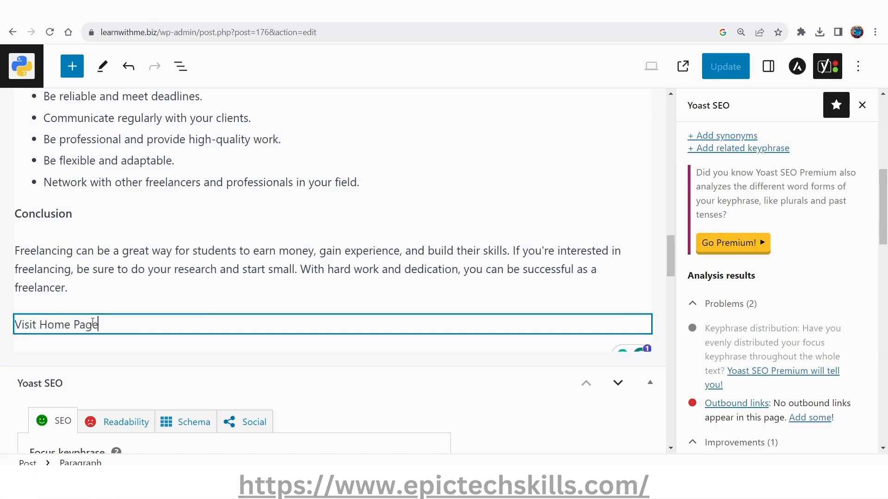
triple_click(93, 322)
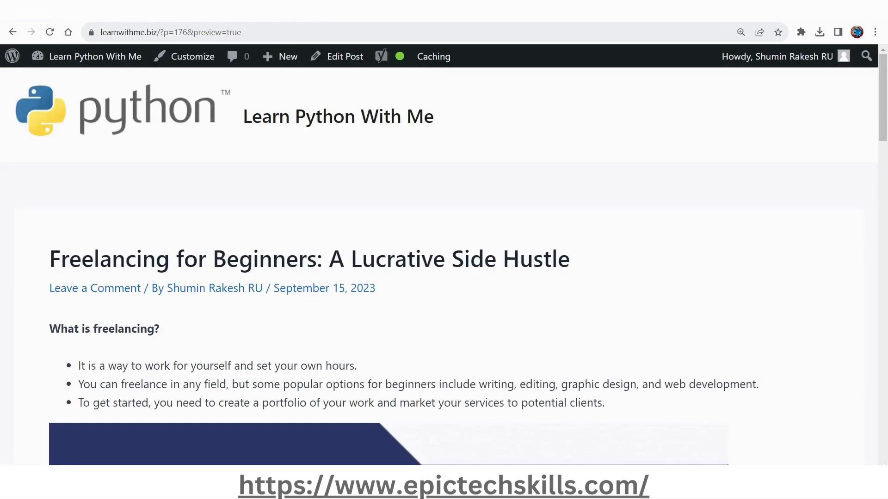
key("ctrl+l")
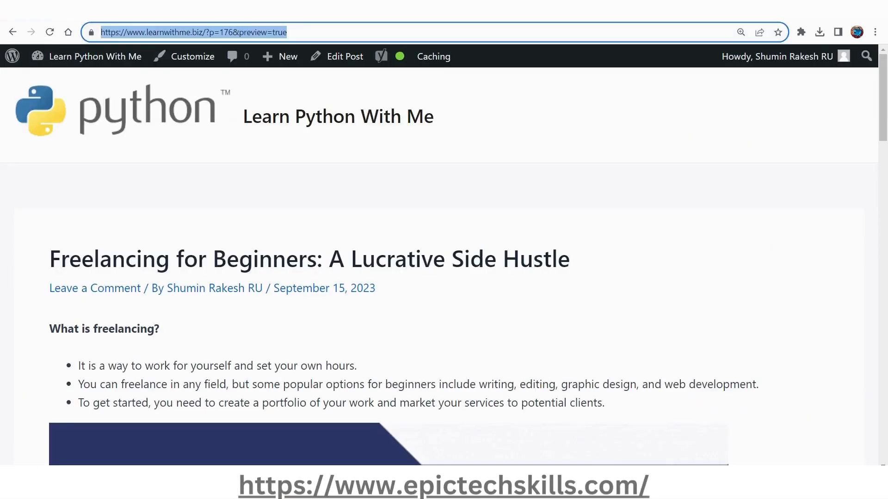
left_click_drag(101, 32, 206, 32)
key("ctrl+c")
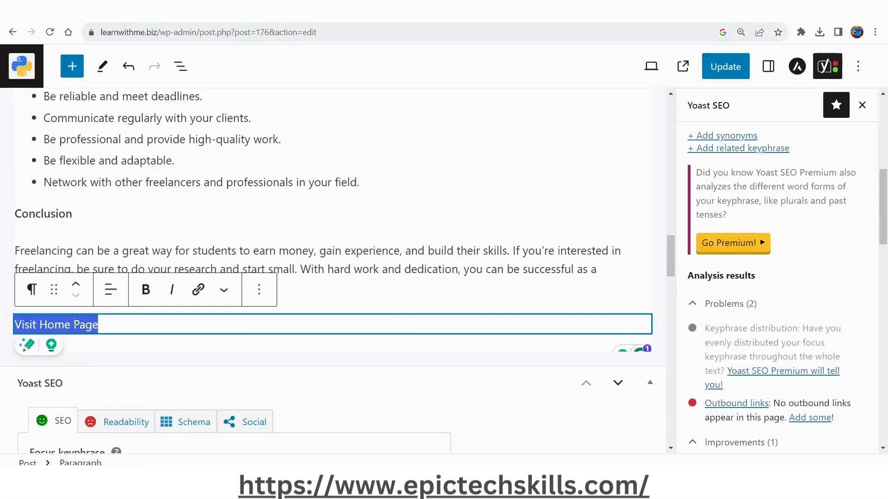
left_click(195, 290)
key("ctrl+v")
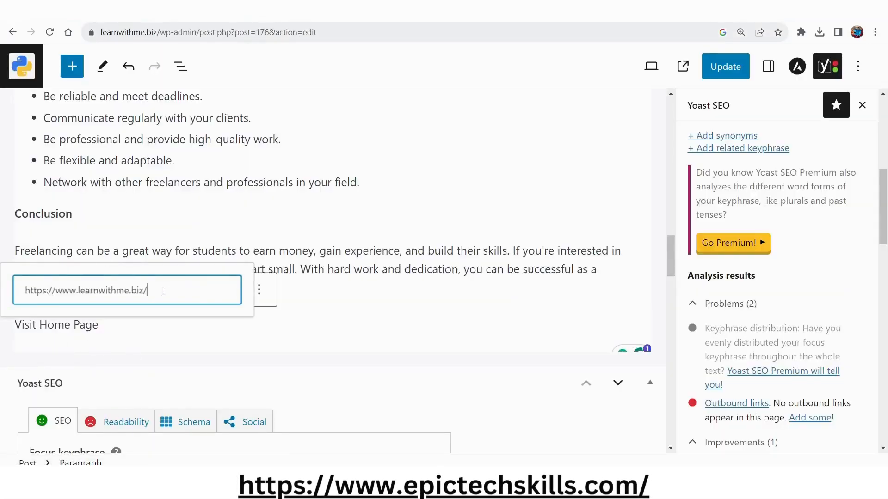
left_click(235, 291)
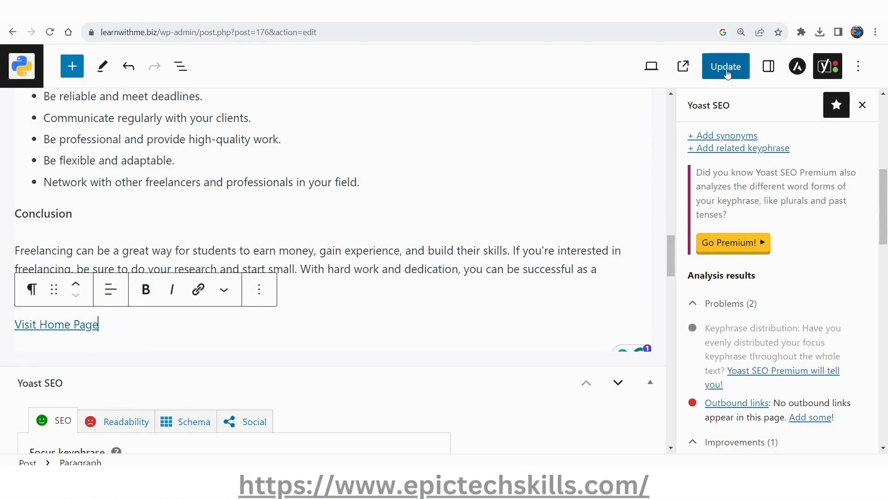
left_click(727, 69)
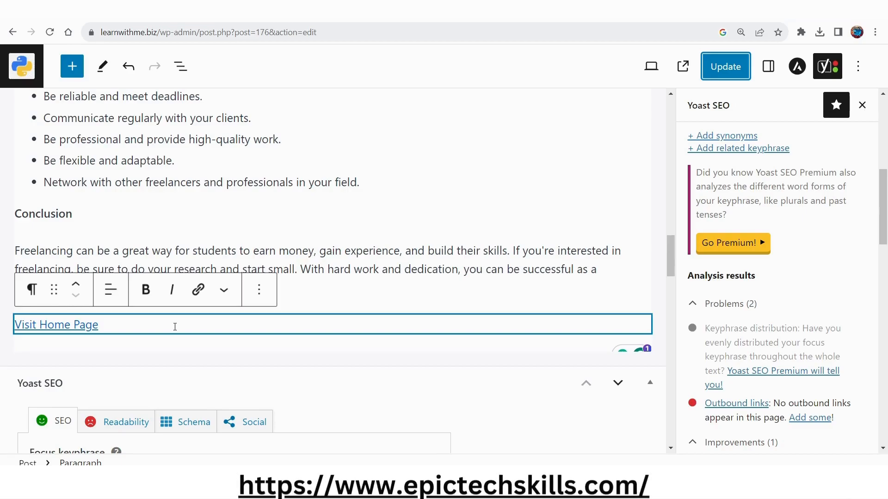
Embed the copied YouTube video below the "Visit Home Page" link, captioned "10 Ways to Make Money Online (No Investment Required)".
left_click(394, 342)
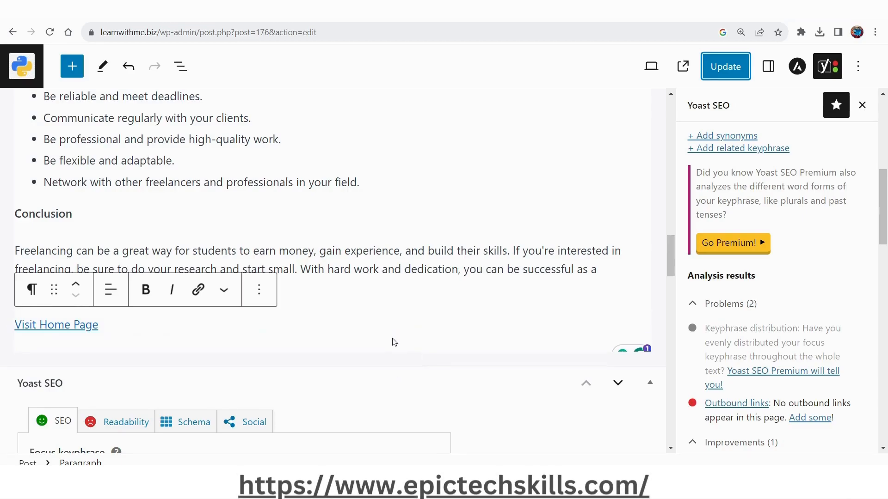
left_click(642, 361)
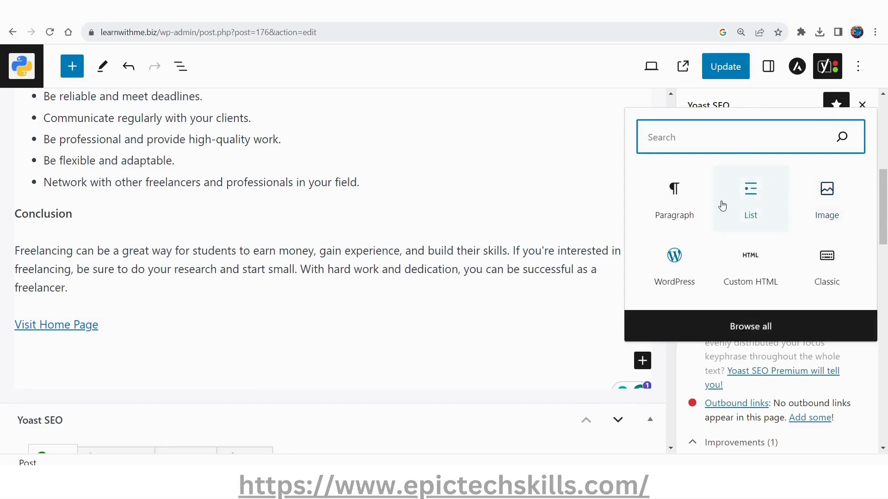
left_click(700, 198)
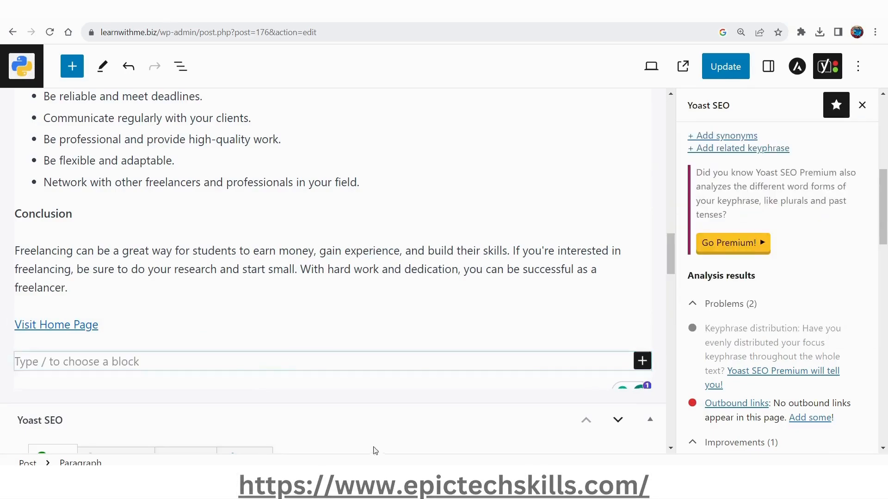
mouse_move(437, 483)
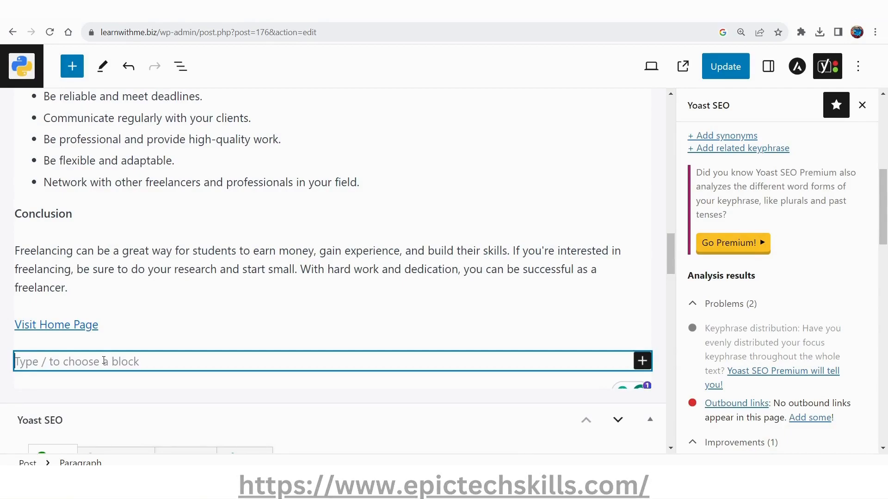
key("ctrl+v")
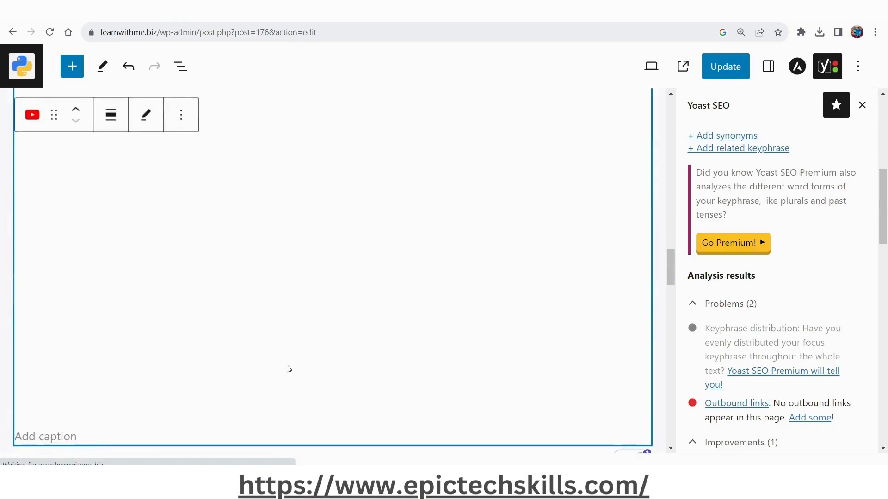
Add a paragraph below the video reading "For similar videos, Visit Tamil Tech Mentors Youtube Channel".
left_click(123, 297)
type("For similar videos, Visit Tamil Tech Mentors yto")
key("BackSpace")
key("BackSpace")
key("BackSpace")
type("you")
key("BackSpace")
key("BackSpace")
key("BackSpace")
key("BackSpace")
type("Yo")
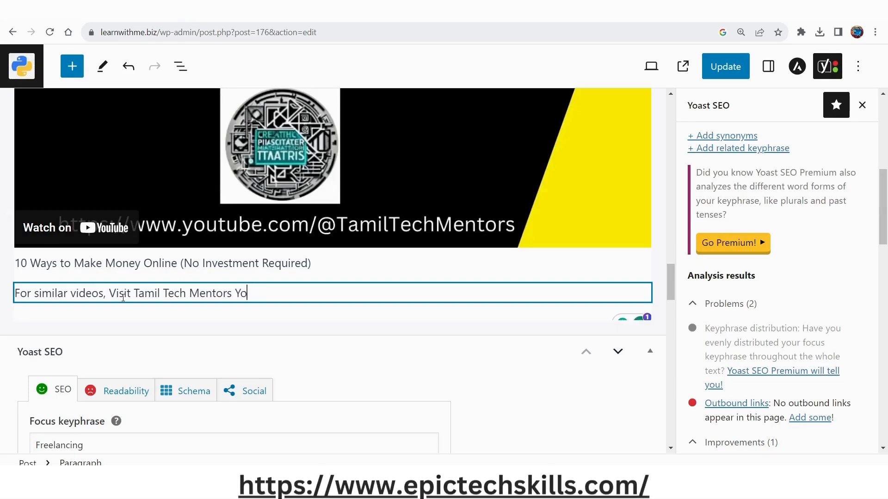
type("utube Channel")
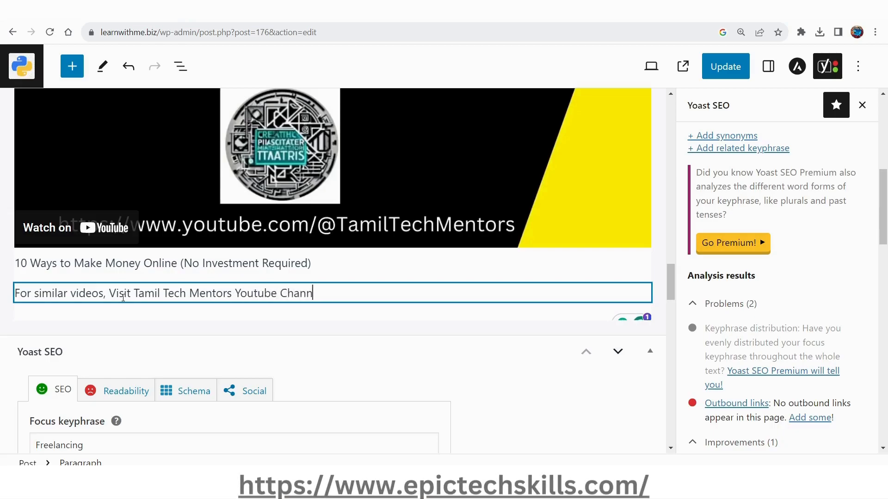
key("ctrl+shift+Left")
key("ctrl+shift+Left")
key("ctrl+shift+Left")
key("ctrl+shift+Left")
key("ctrl+shift+Left")
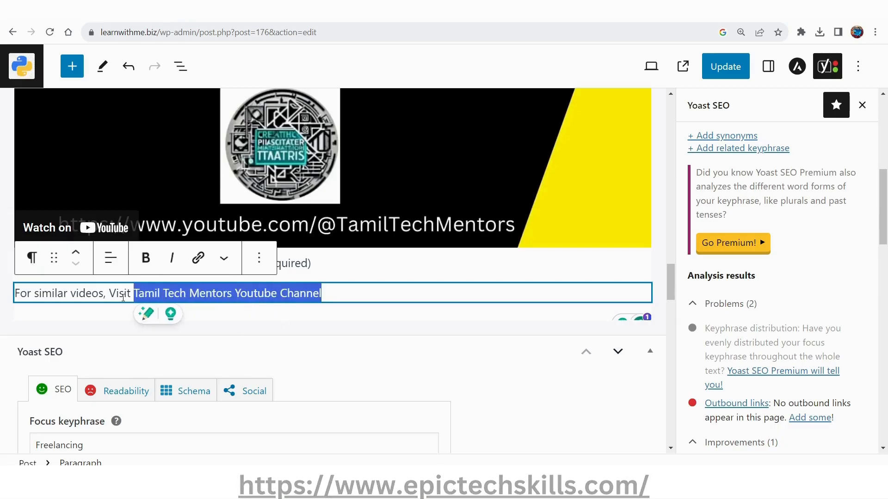
left_click(198, 257)
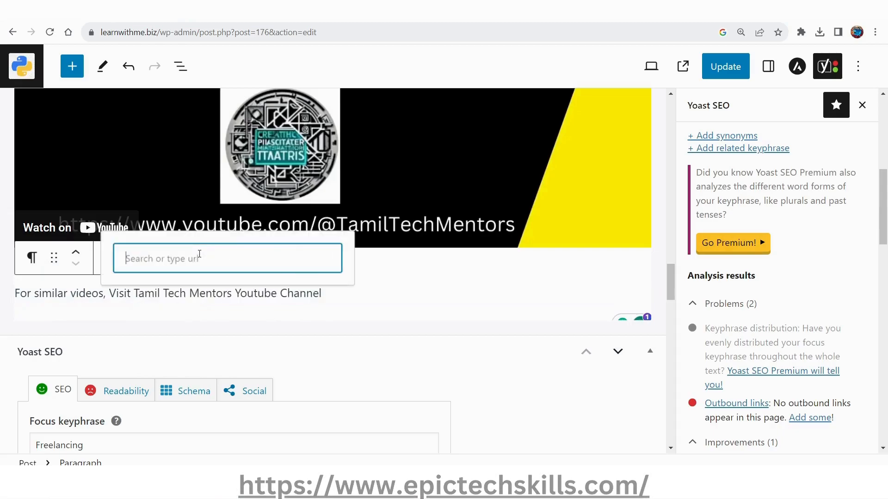
type("https://www.youtube.com/@TamilTechMentors/videos")
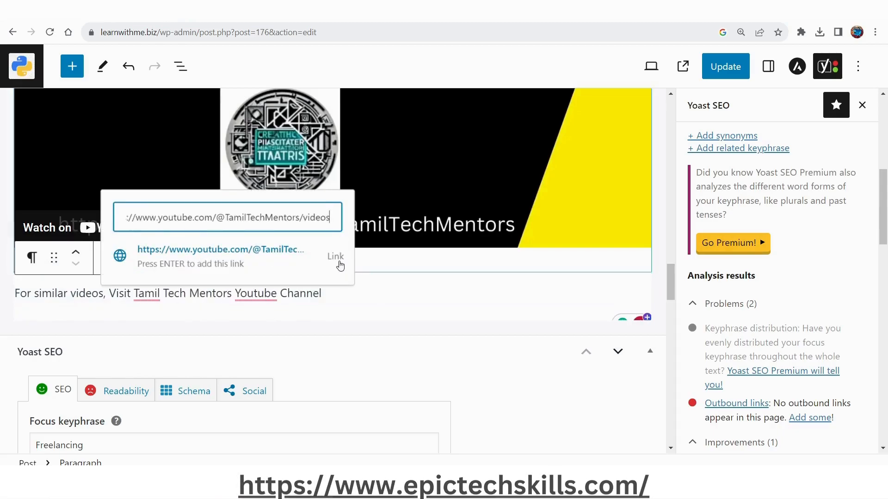
left_click(336, 257)
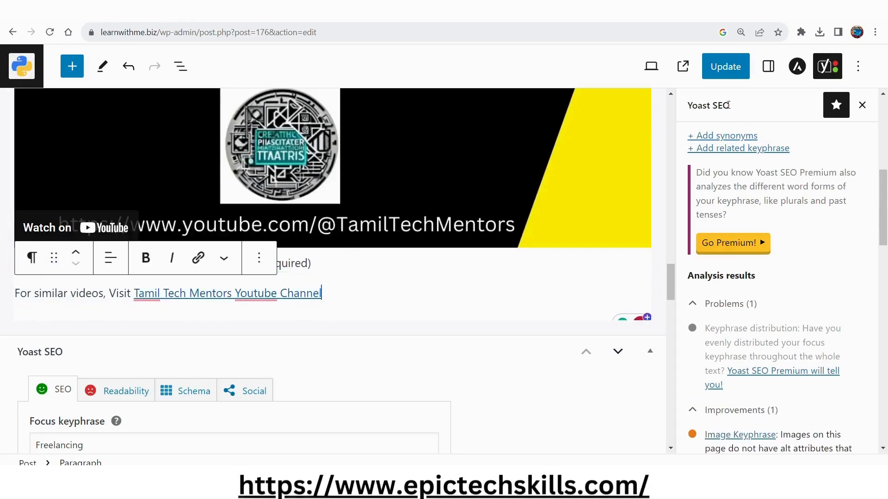
left_click(722, 67)
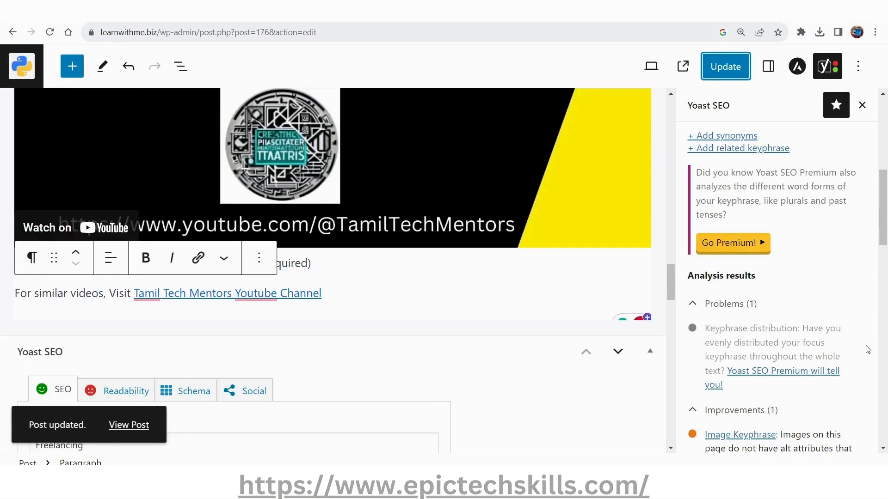
Review the Yoast SEO analysis results and the post from its beginning, and update the post again.
scroll(842, 365, "down", 2)
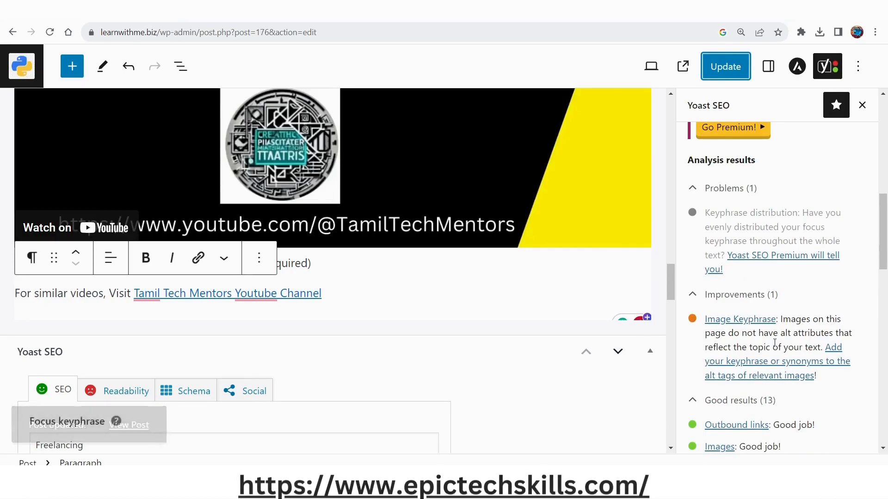
scroll(406, 388, "up", 20)
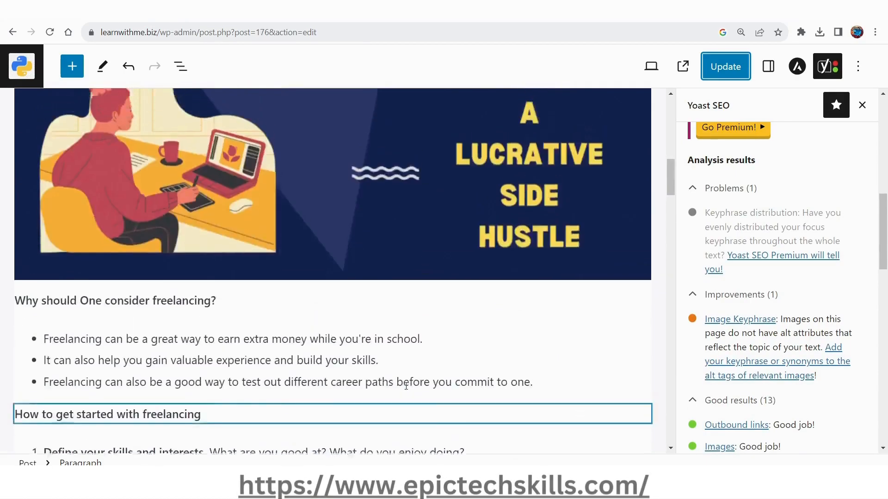
scroll(406, 388, "up", 6)
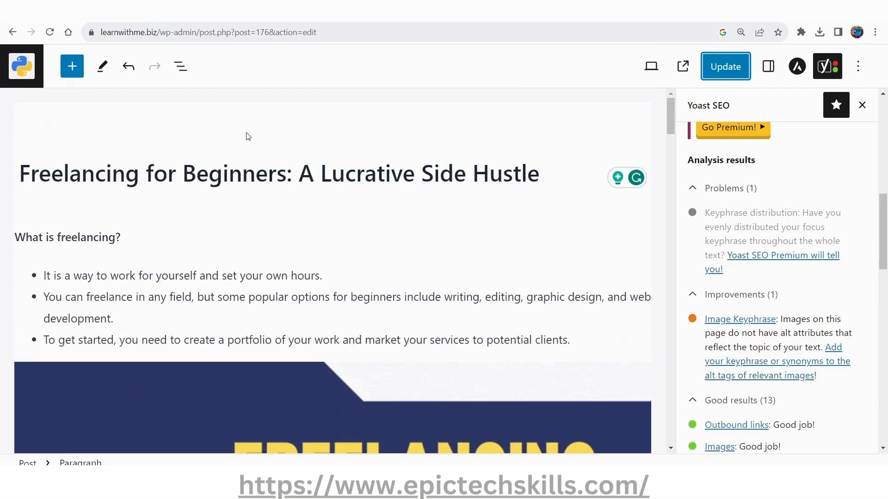
left_click(180, 68)
left_click(181, 68)
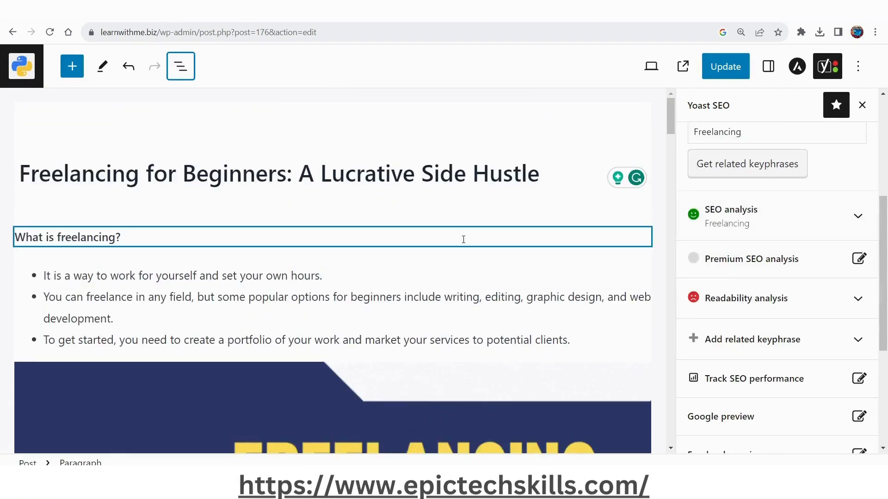
left_click(736, 71)
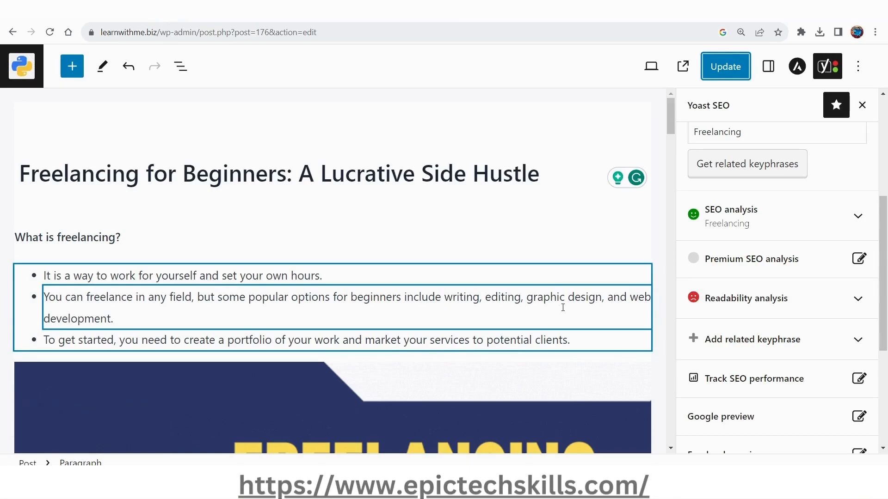
scroll(562, 308, "down", 15)
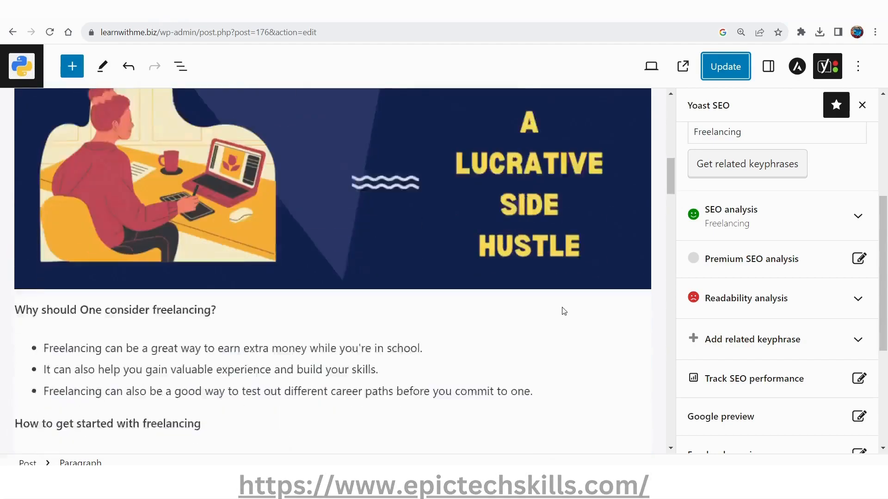